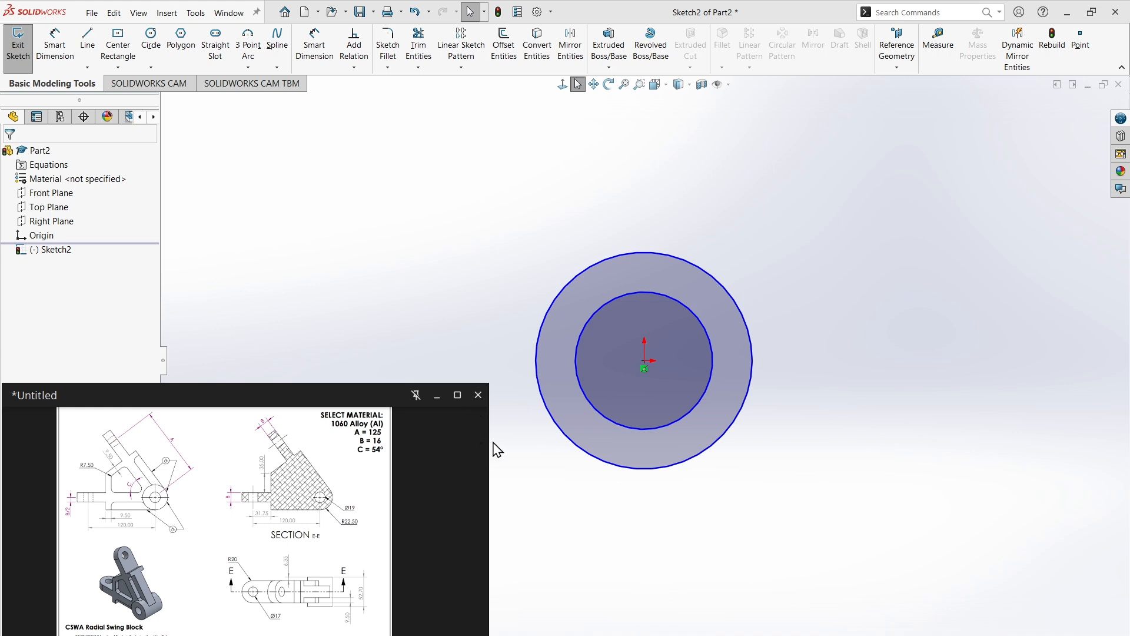
Dimension the inner circle's diameter and set it to 19 mm
drag(489, 446, 412, 459)
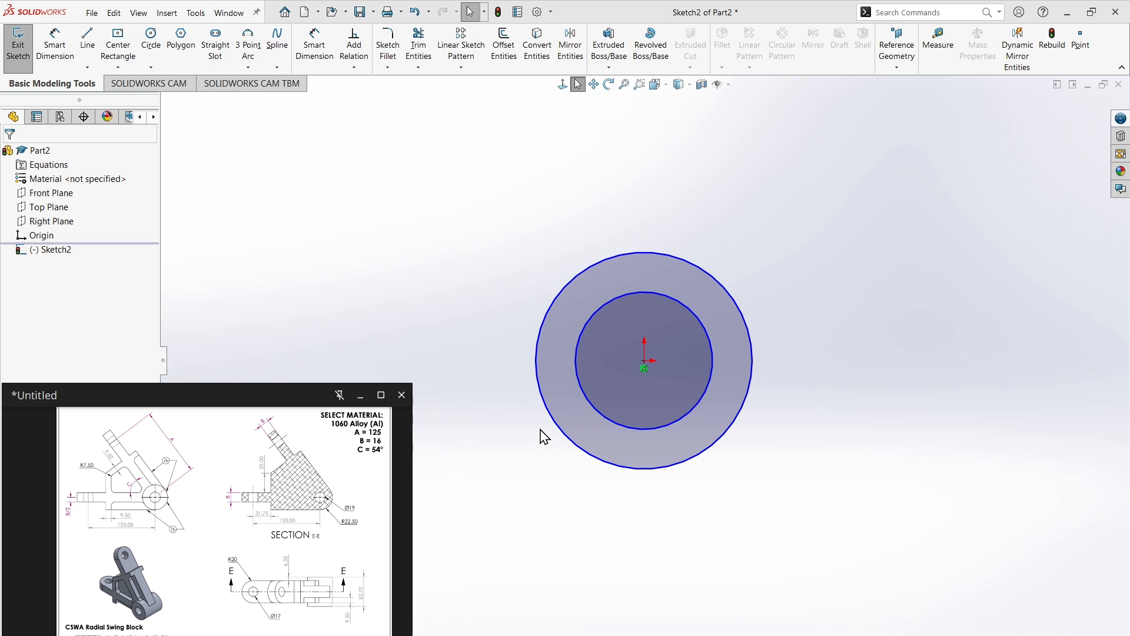
scroll(207, 541, up, 4)
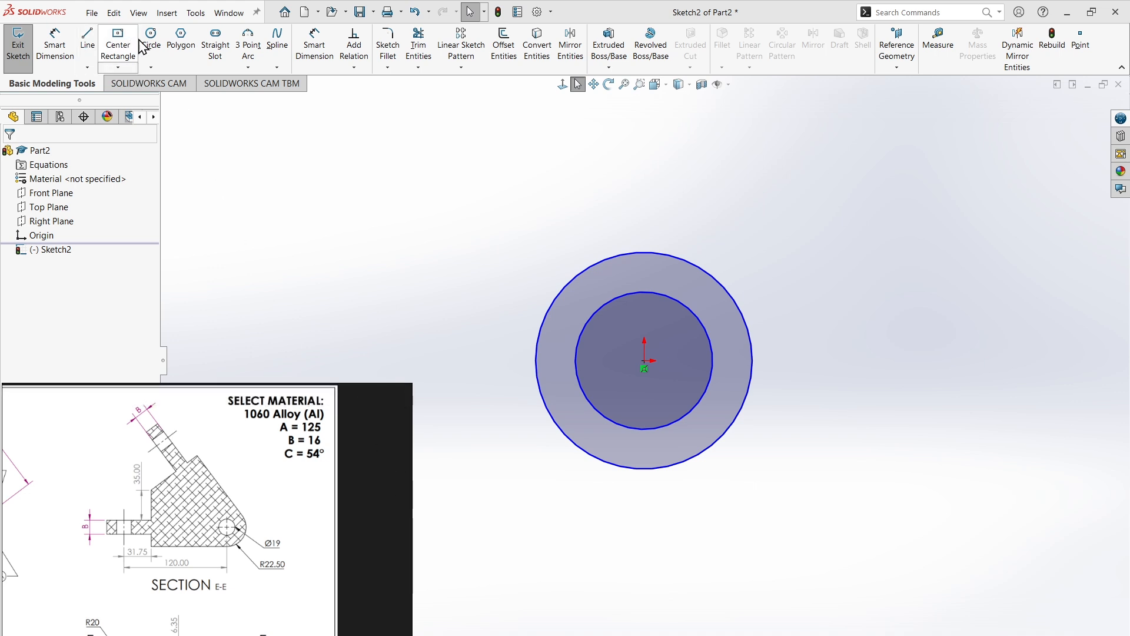
click(56, 52)
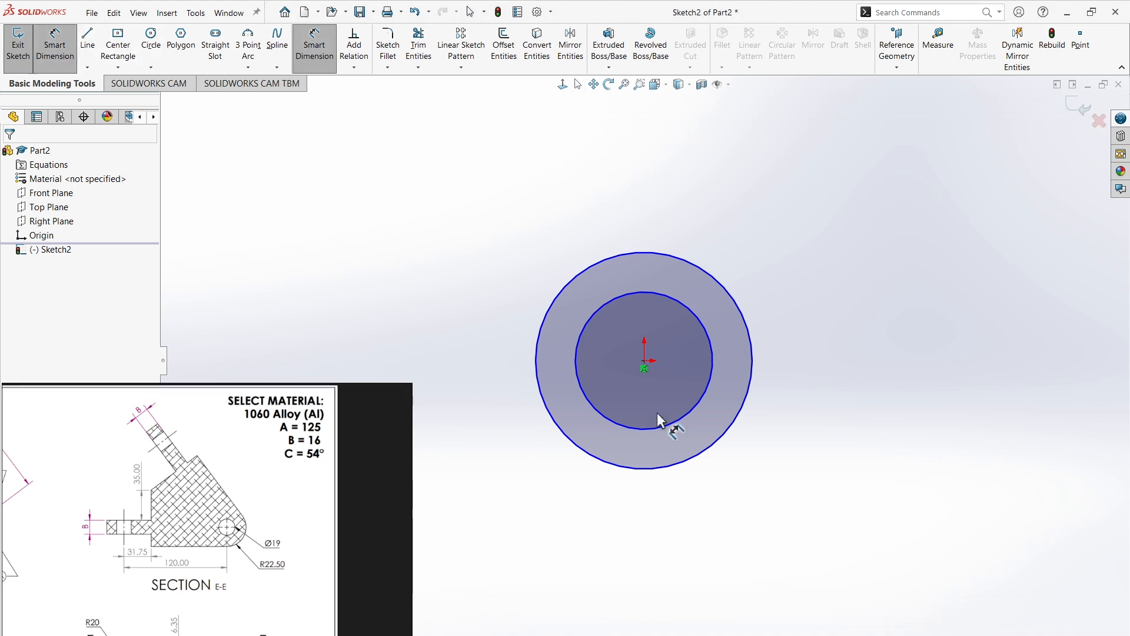
click(647, 454)
click(648, 533)
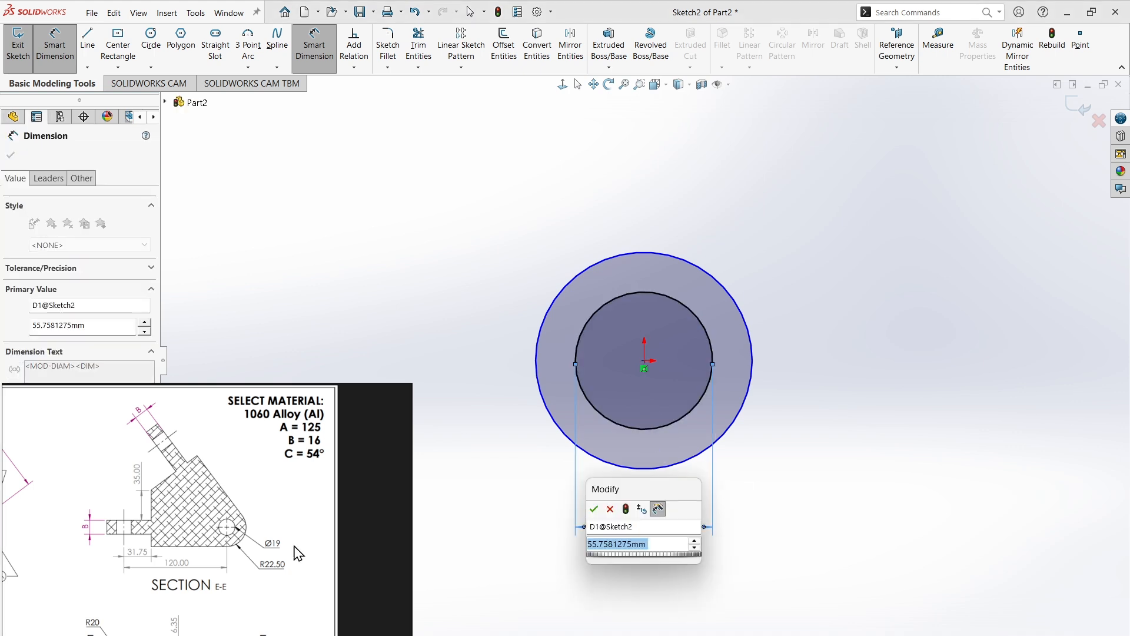
drag(286, 545, 281, 571)
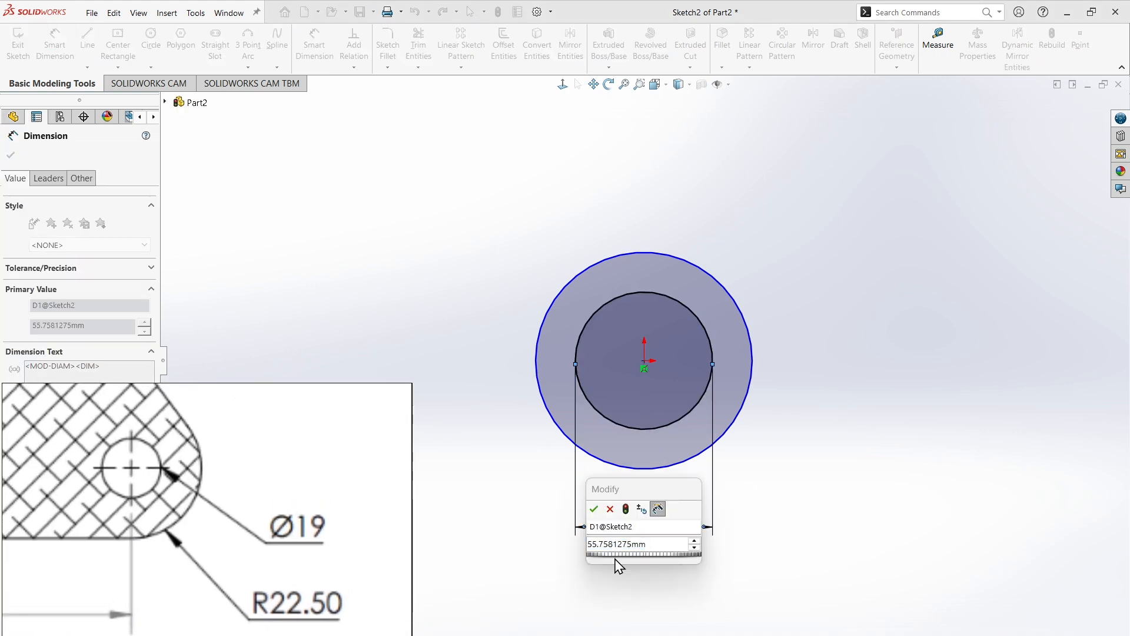
double_click(655, 544)
text(19)
key(Return)
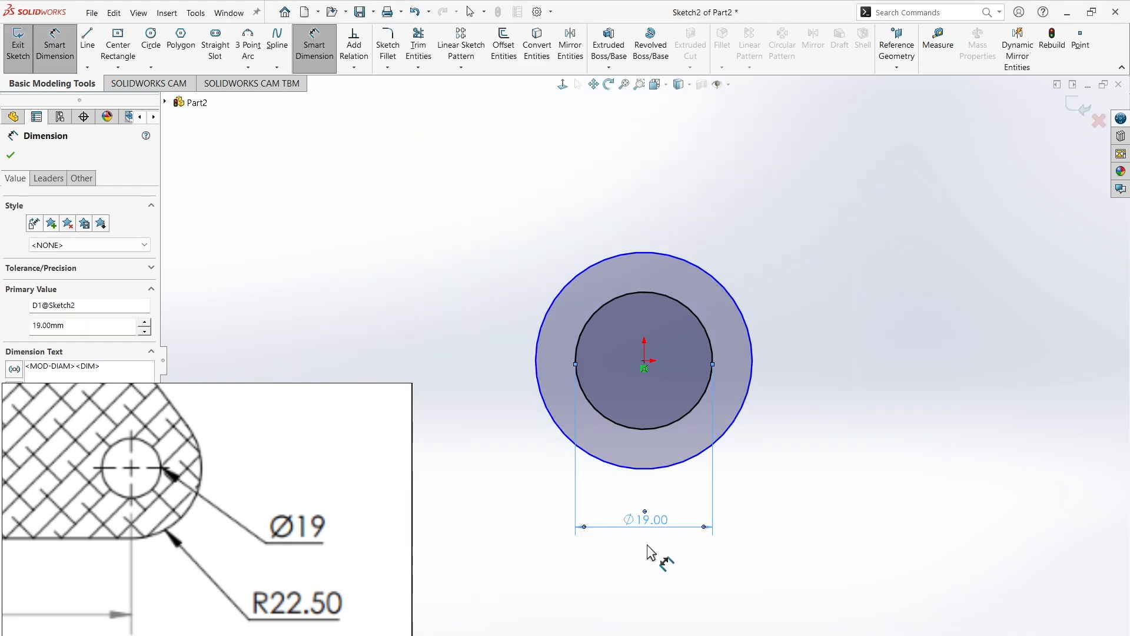
Dimension the outer circle's diameter as 22.5*2 mm
click(663, 456)
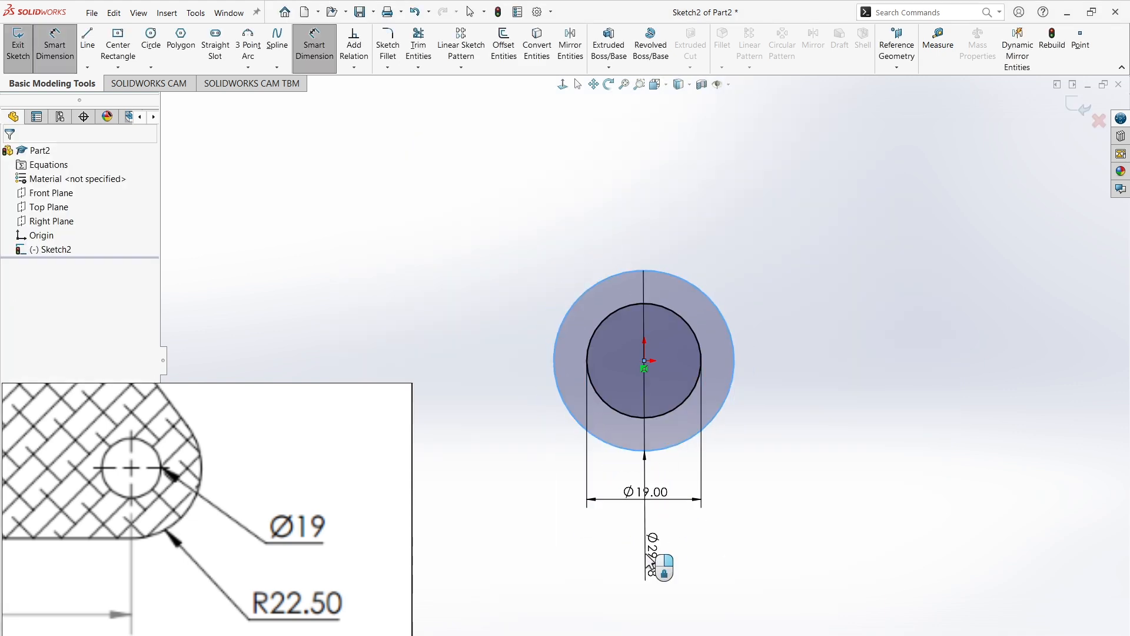
click(646, 553)
text(22.5)
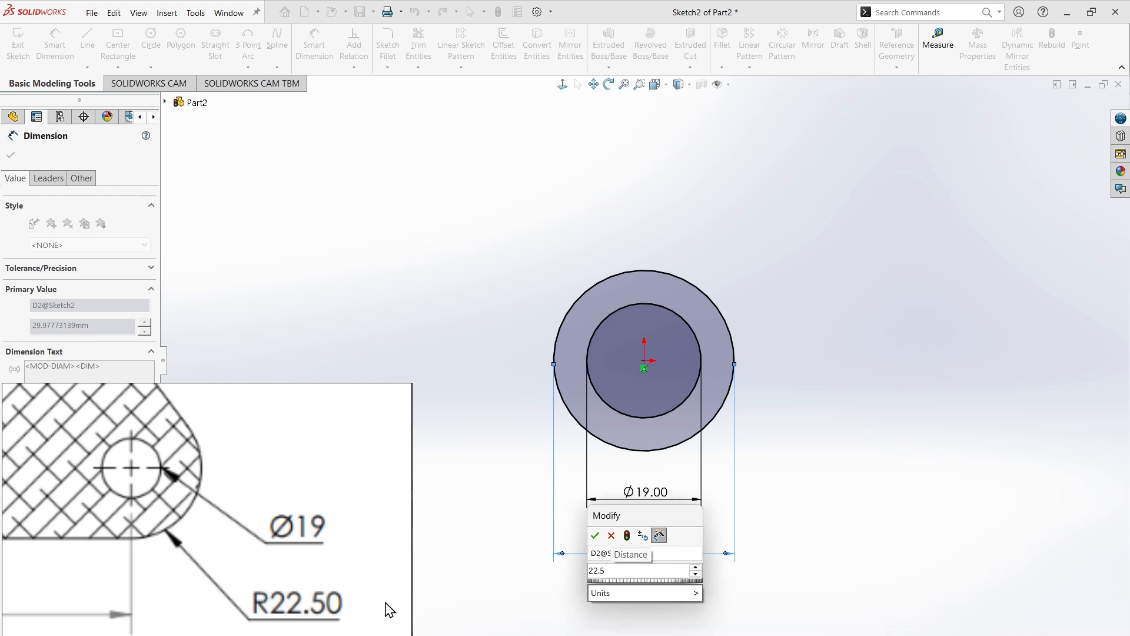
text(*2)
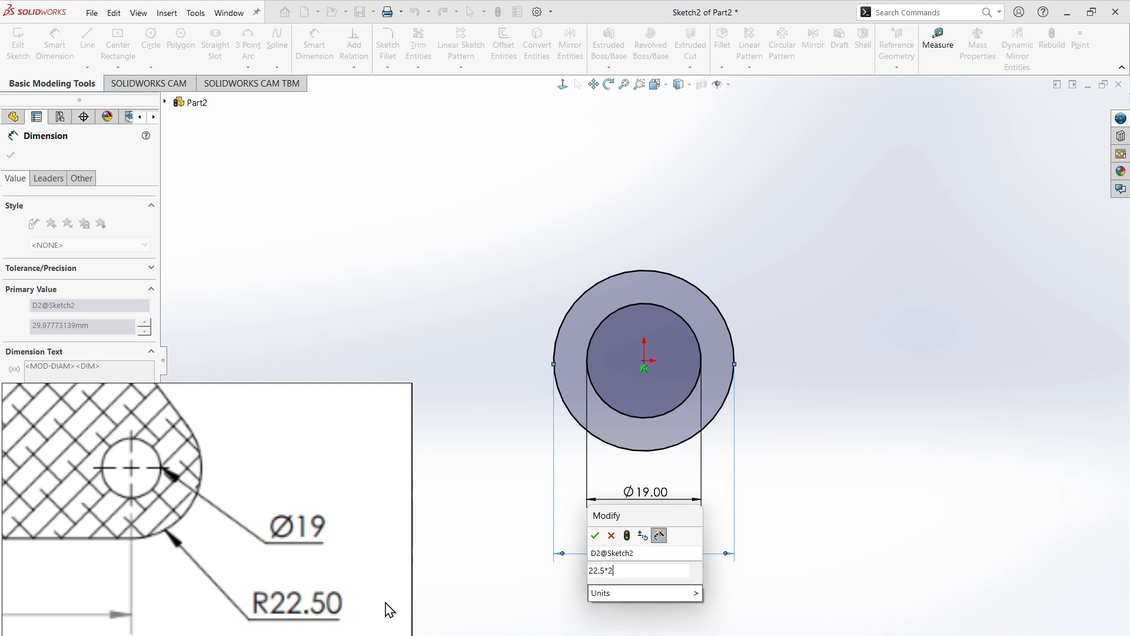
key(Return)
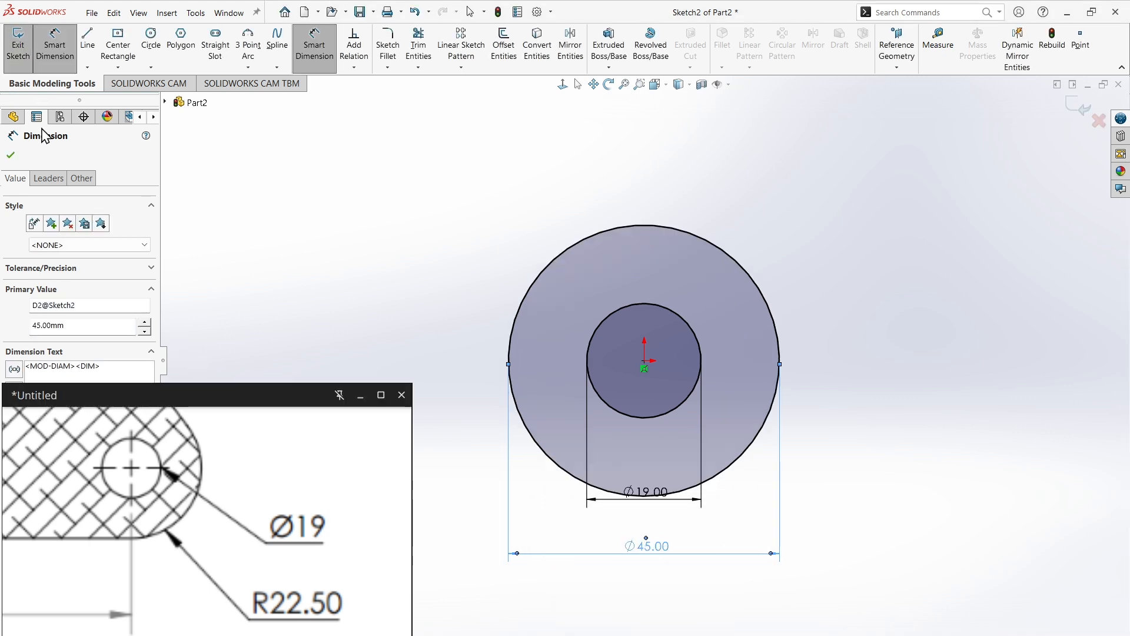
click(11, 155)
Add a global variable A with the value 125 to the part's equations
click(168, 13)
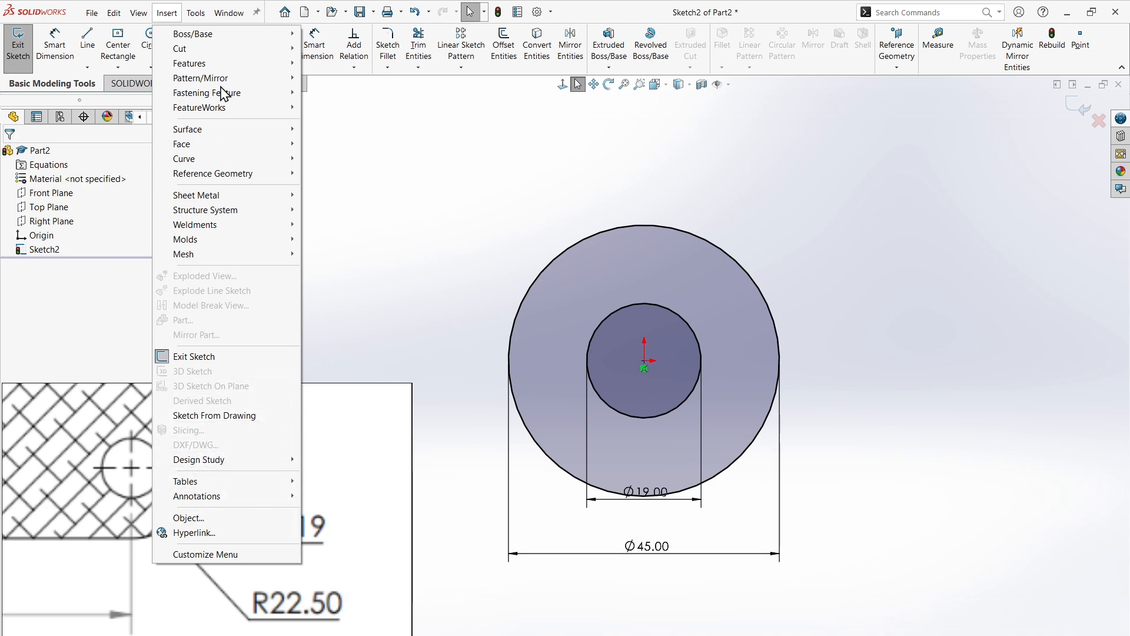
mouse_move(196, 17)
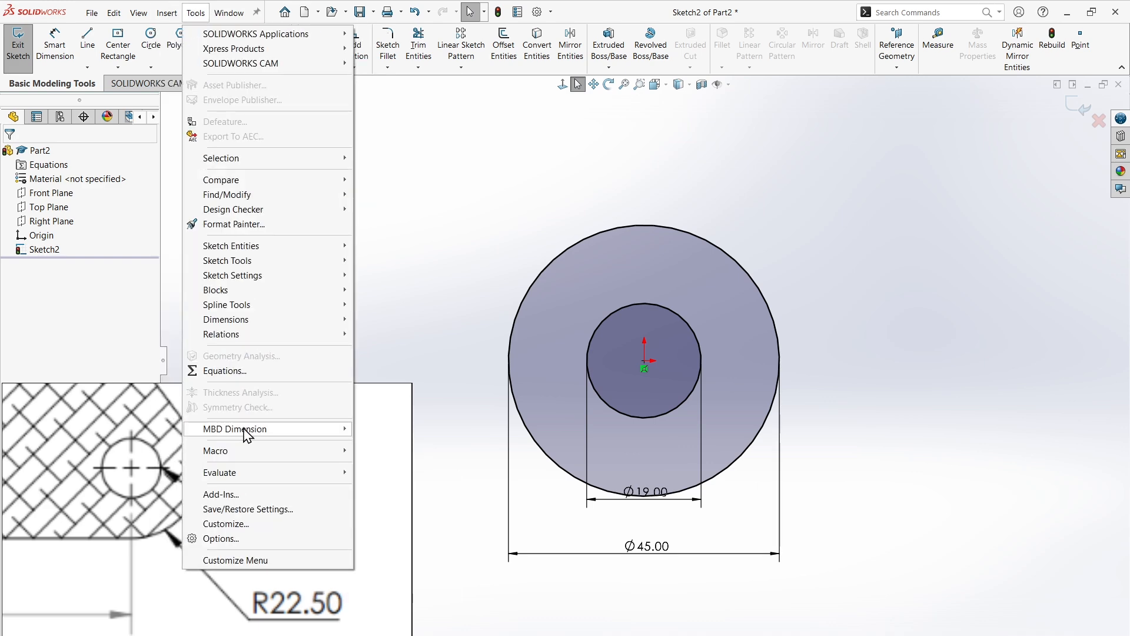
click(257, 380)
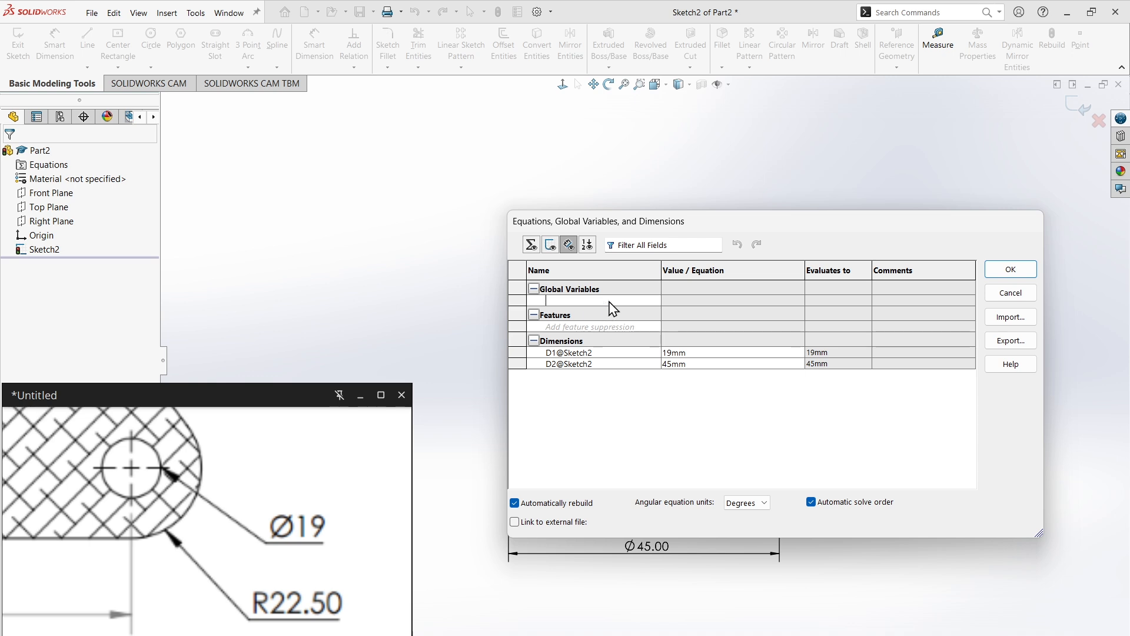
drag(246, 559, 123, 634)
drag(318, 424, 219, 553)
drag(220, 431, 297, 569)
scroll(288, 572, down, 1)
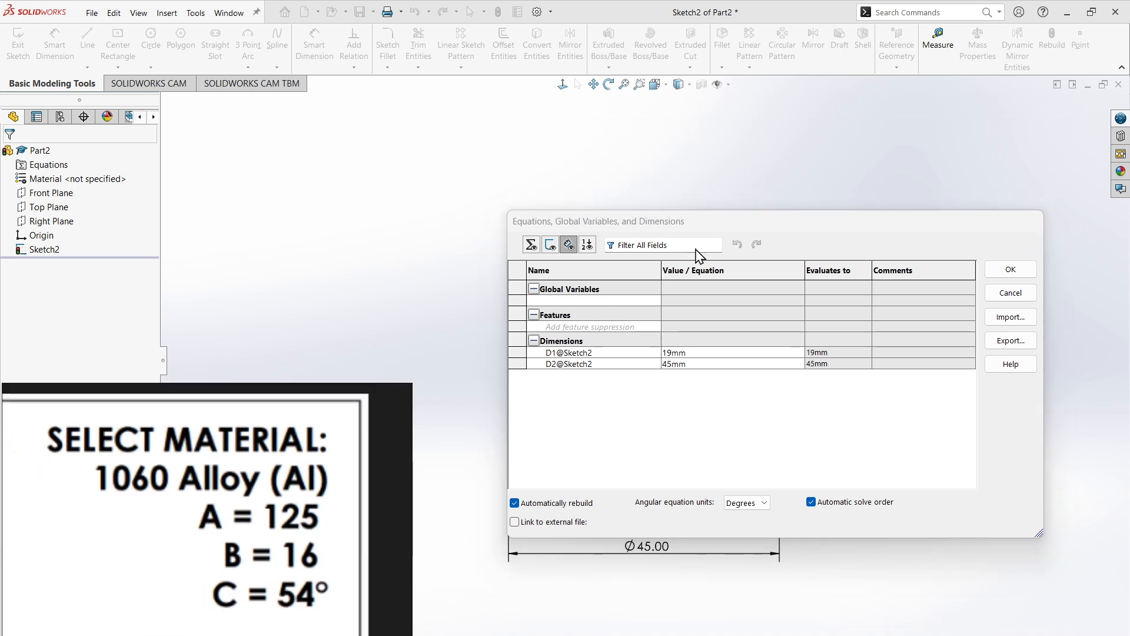
click(610, 300)
text(A)
key(Tab)
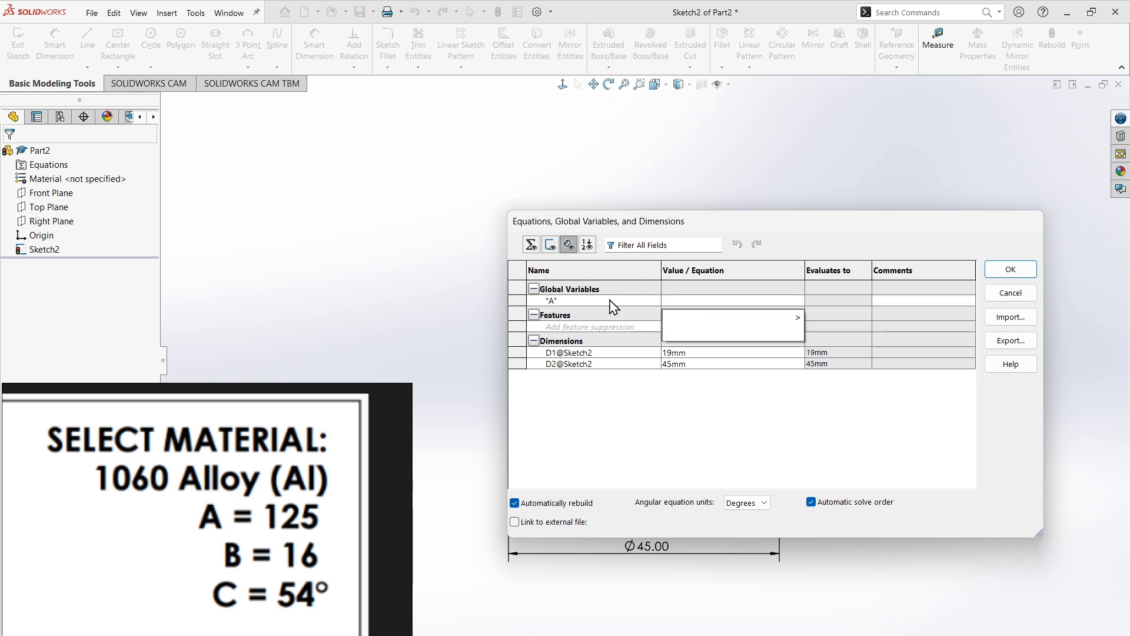
text(125)
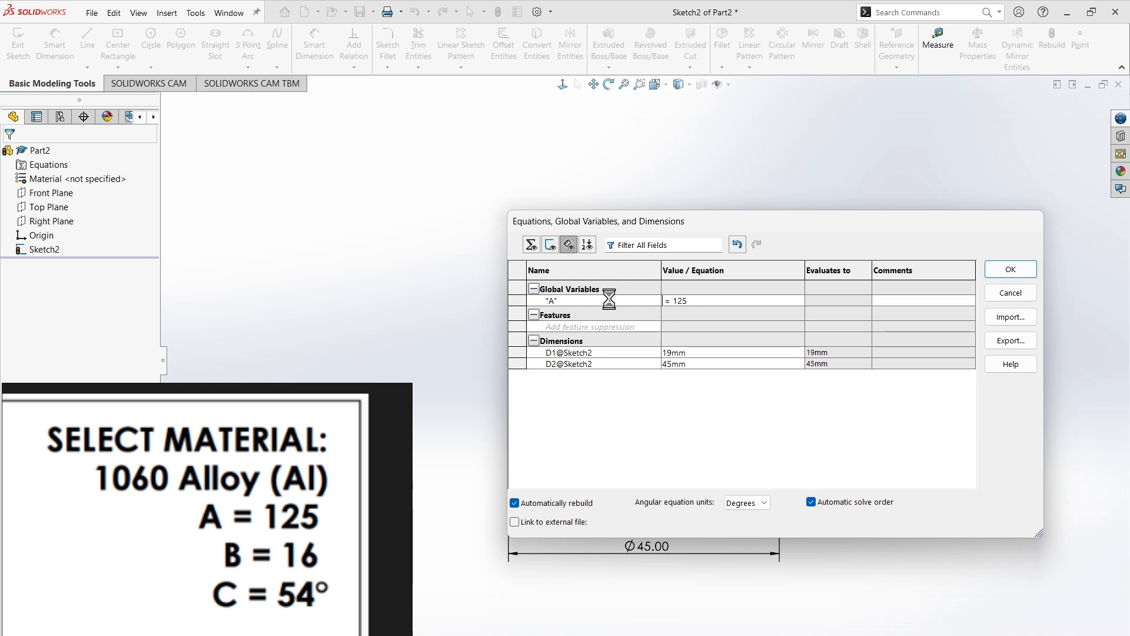
Add a global variable B with the value 16
key(Tab)
text(B)
key(Tab)
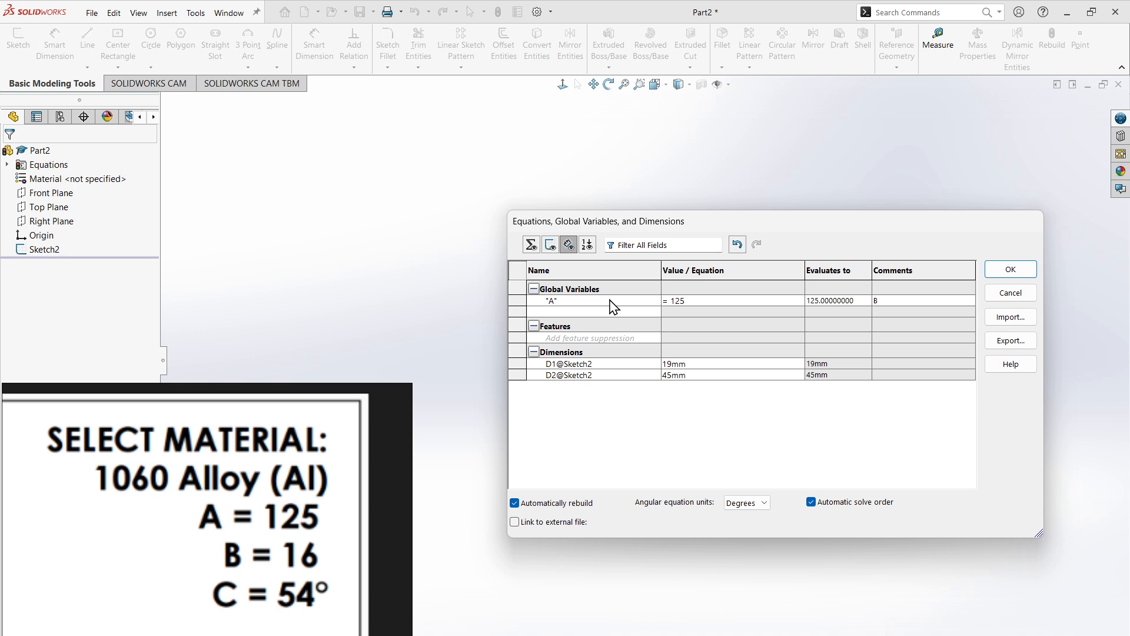
text(B)
key(Tab)
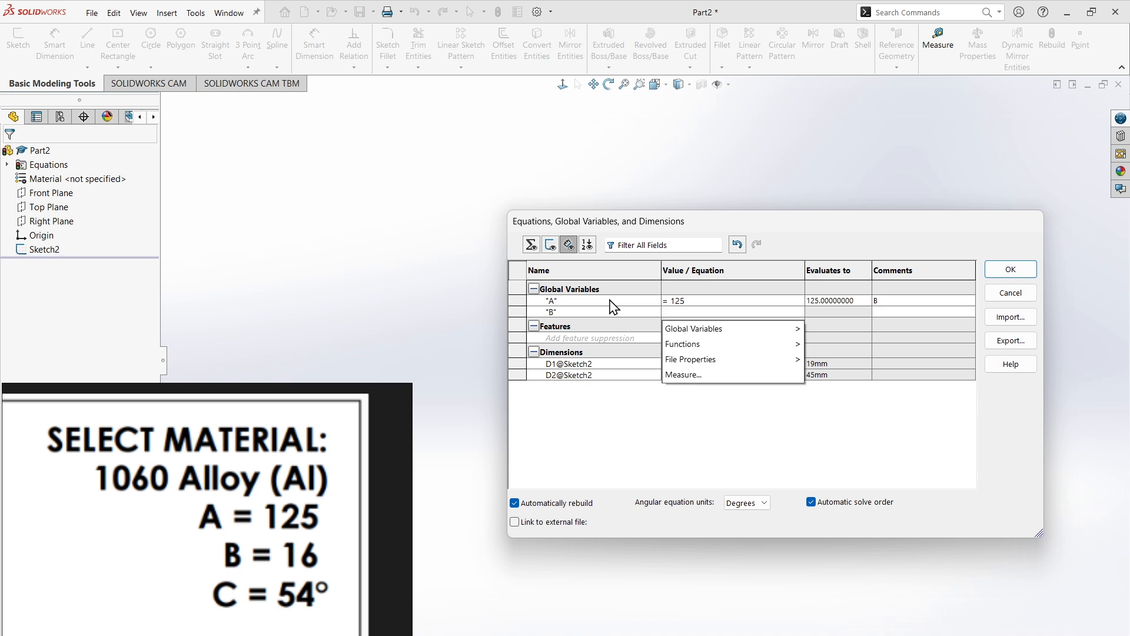
text(16)
key(Tab)
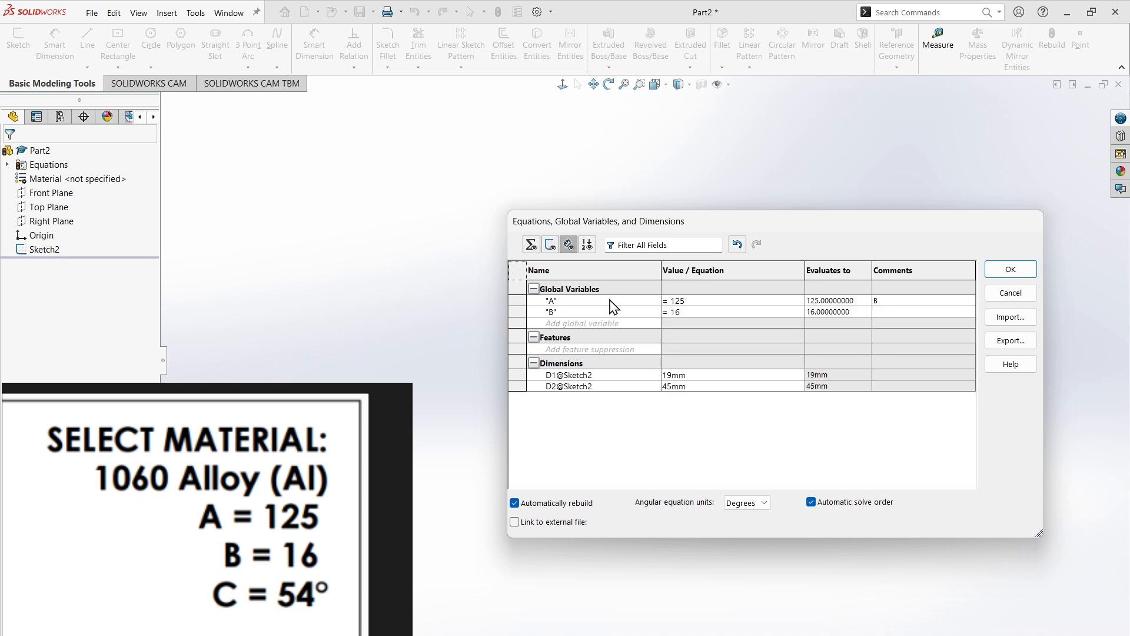
Add a global variable C of 54deg, clear the stray comment beside variable A, and accept the equations
text(C)
key(Tab)
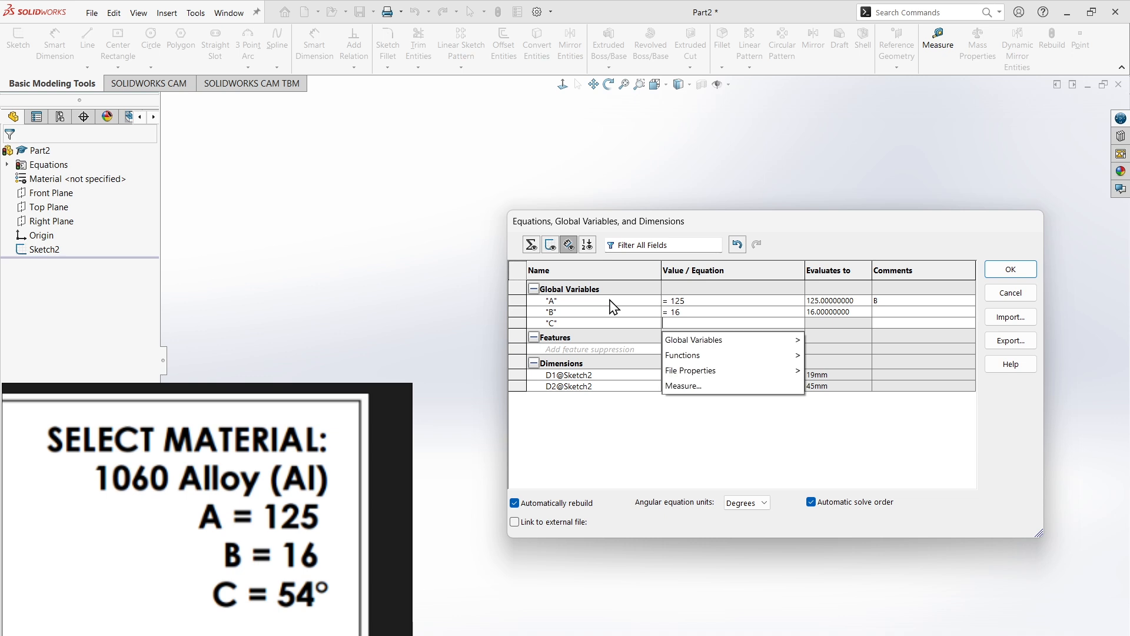
text(54)
mouse_move(789, 339)
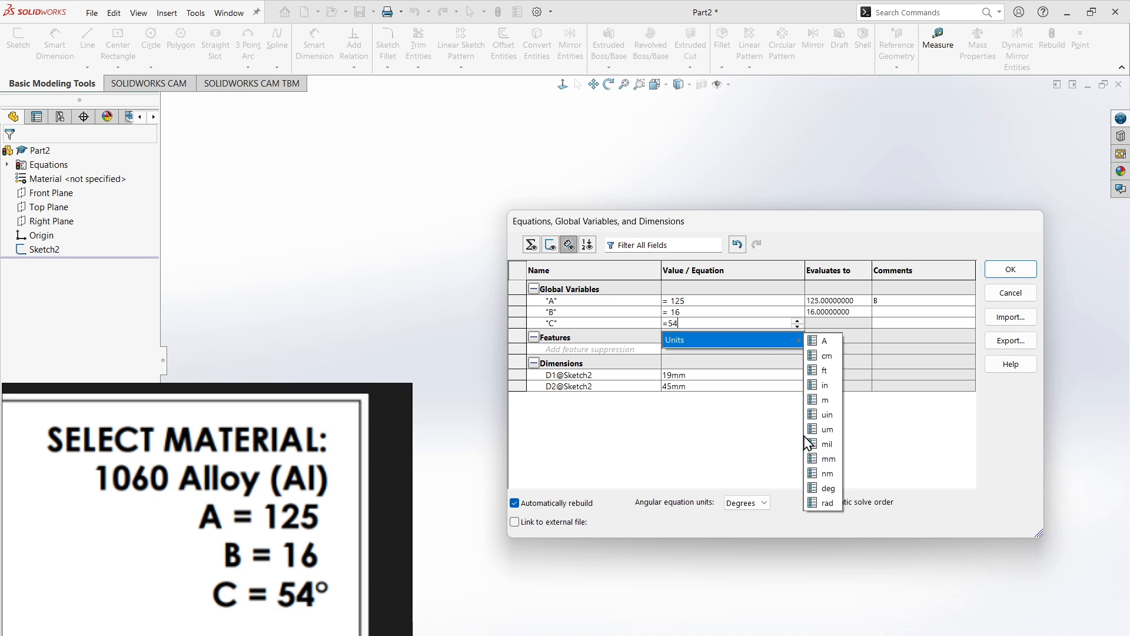
click(827, 488)
click(896, 301)
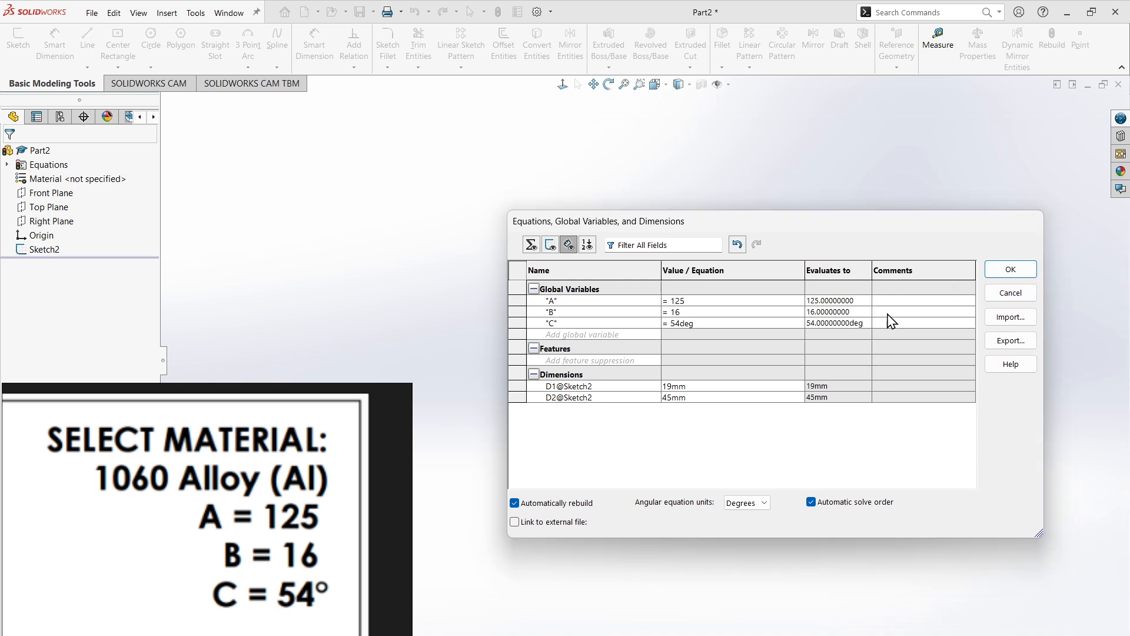
click(1004, 274)
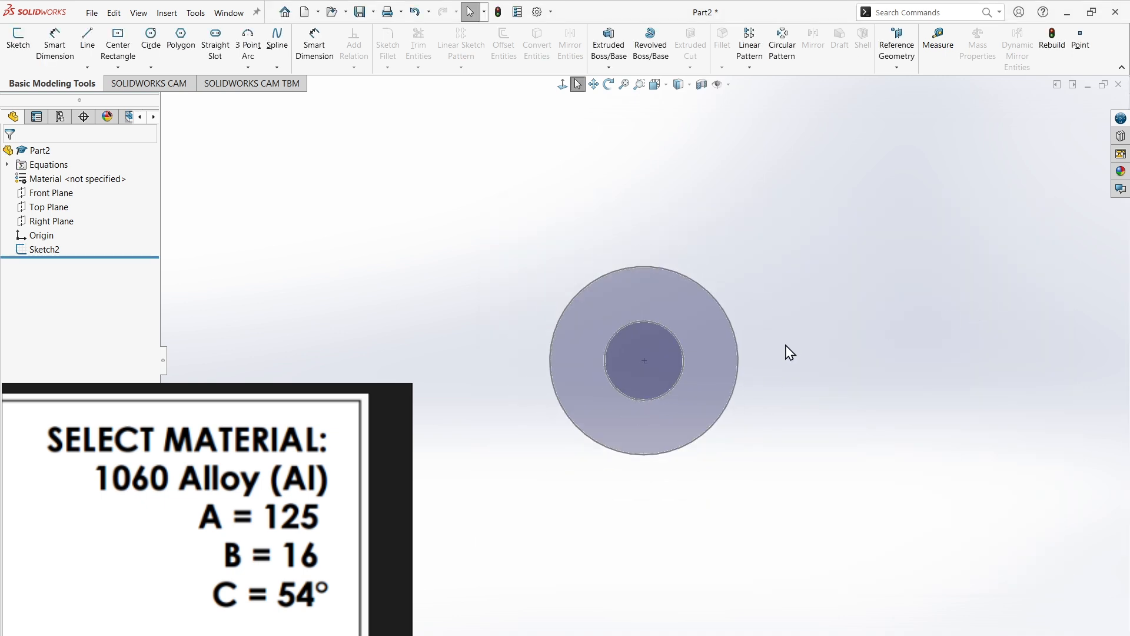
Reopen the two-circle sketch for editing and move the 19 mm diameter dimension just below the outer circle
click(658, 283)
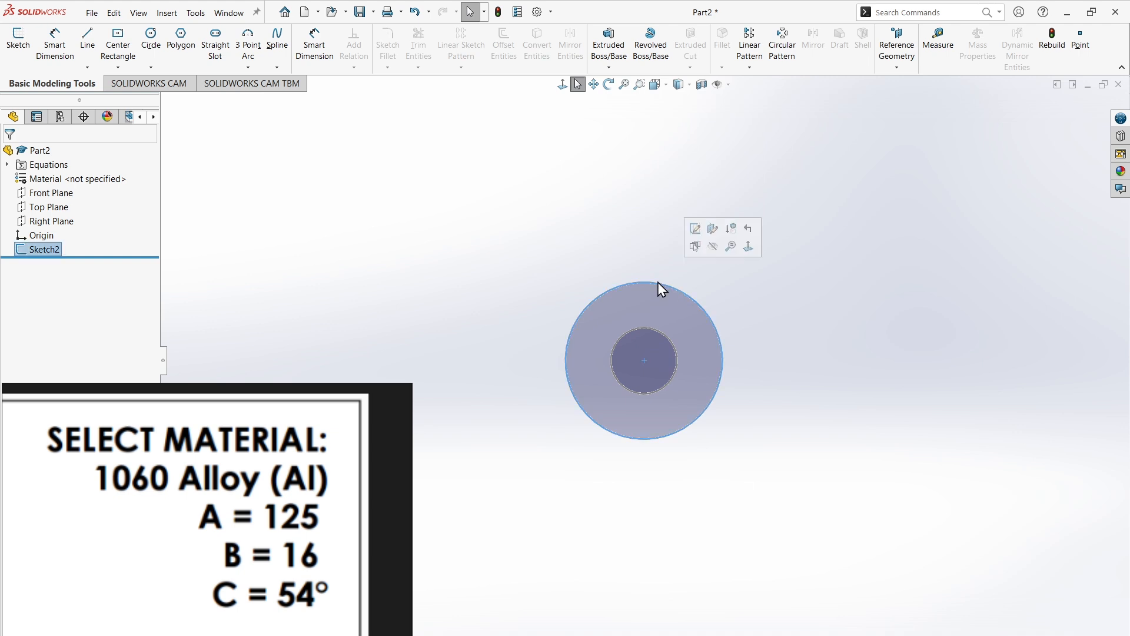
click(697, 230)
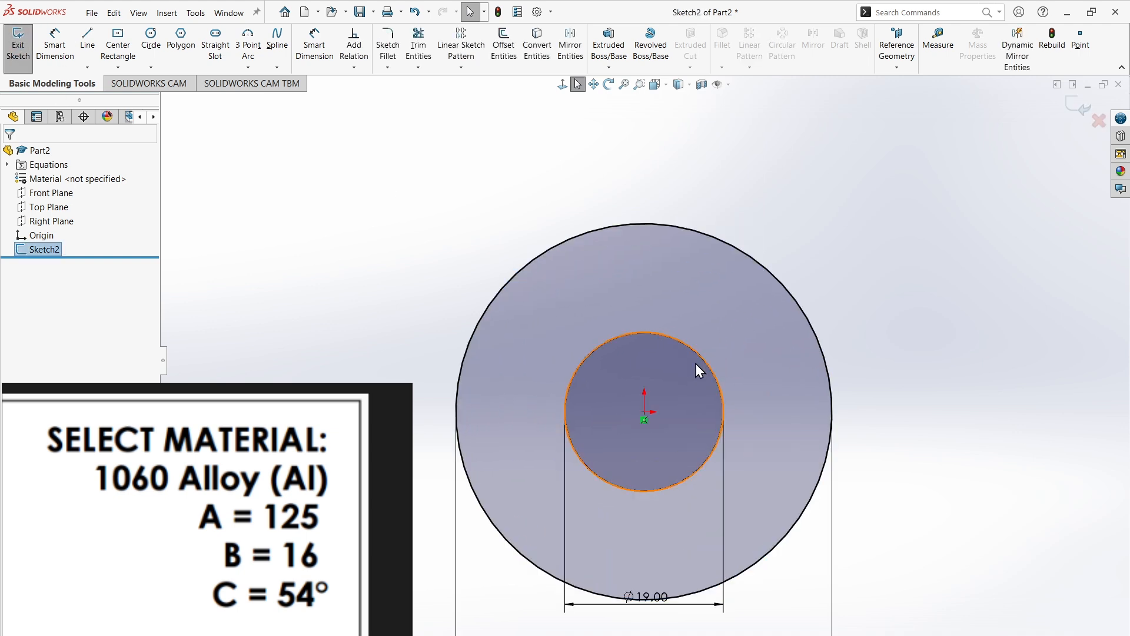
drag(668, 502, 664, 522)
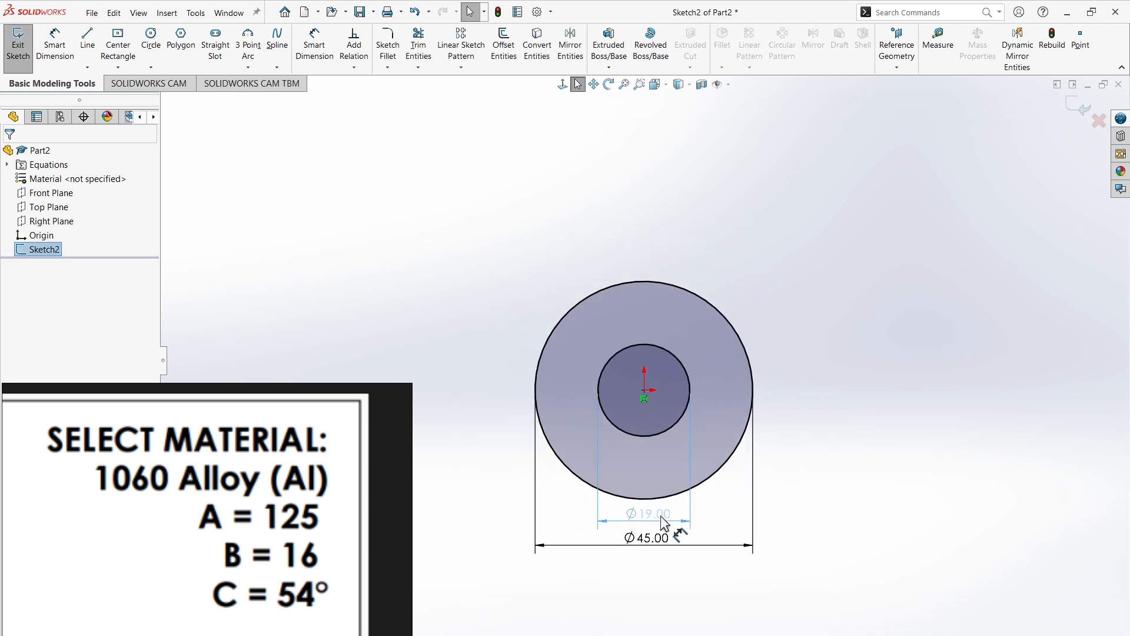
key(z)
key(z)
key(z)
key(z)
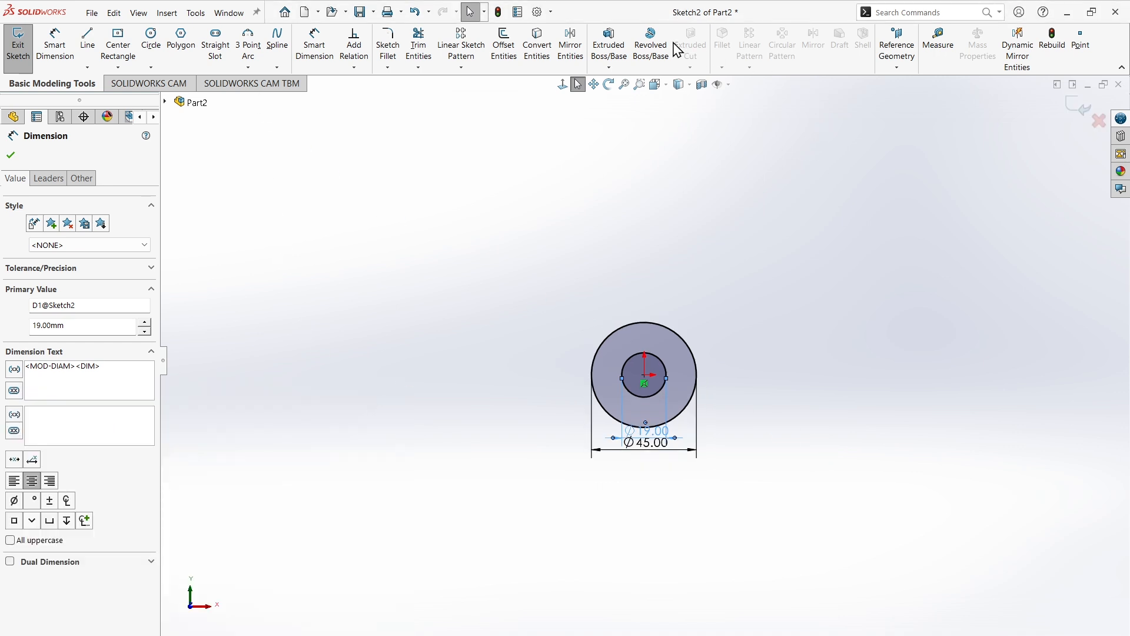
Start an Extruded Boss/Base from the ring sketch, starting at the sketch plane with a Mid Plane end condition
click(609, 48)
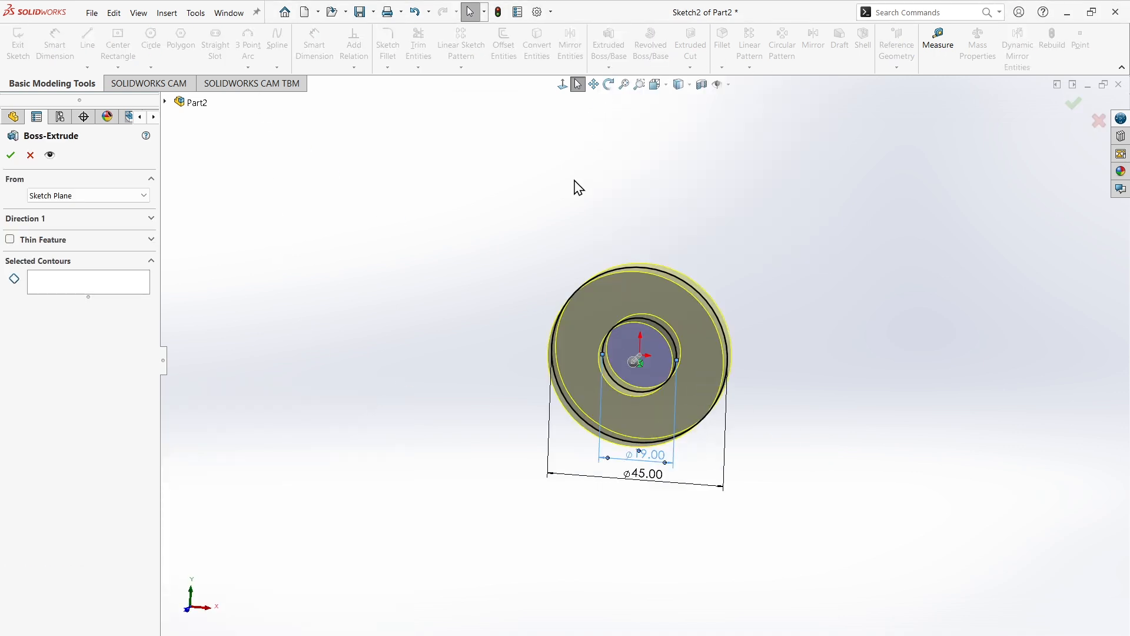
click(99, 196)
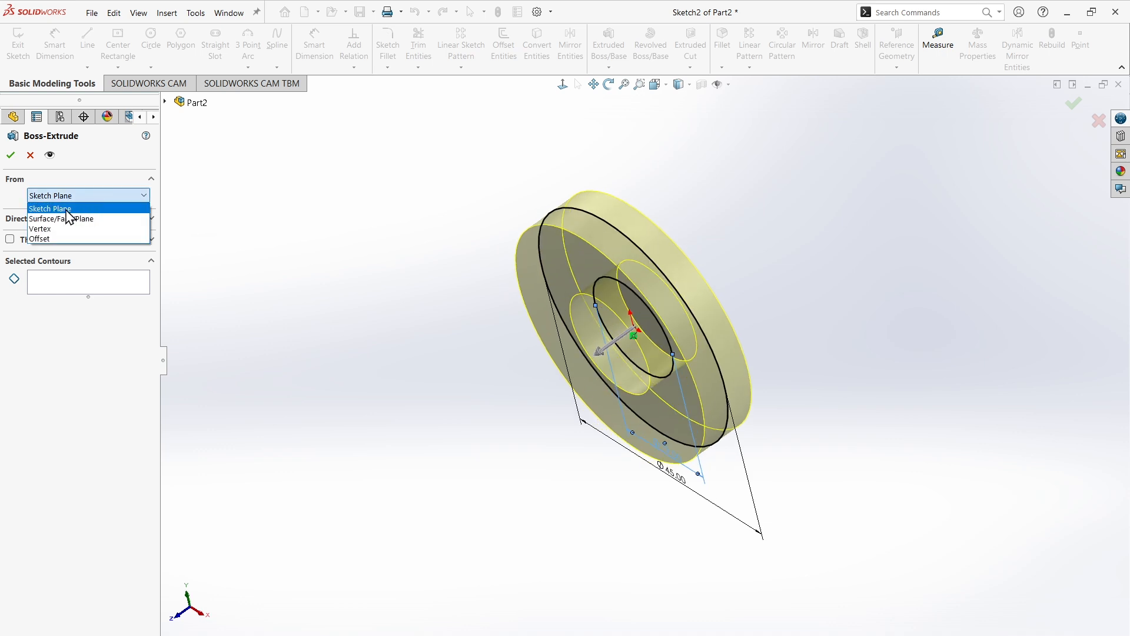
click(26, 213)
click(26, 216)
click(70, 235)
click(139, 248)
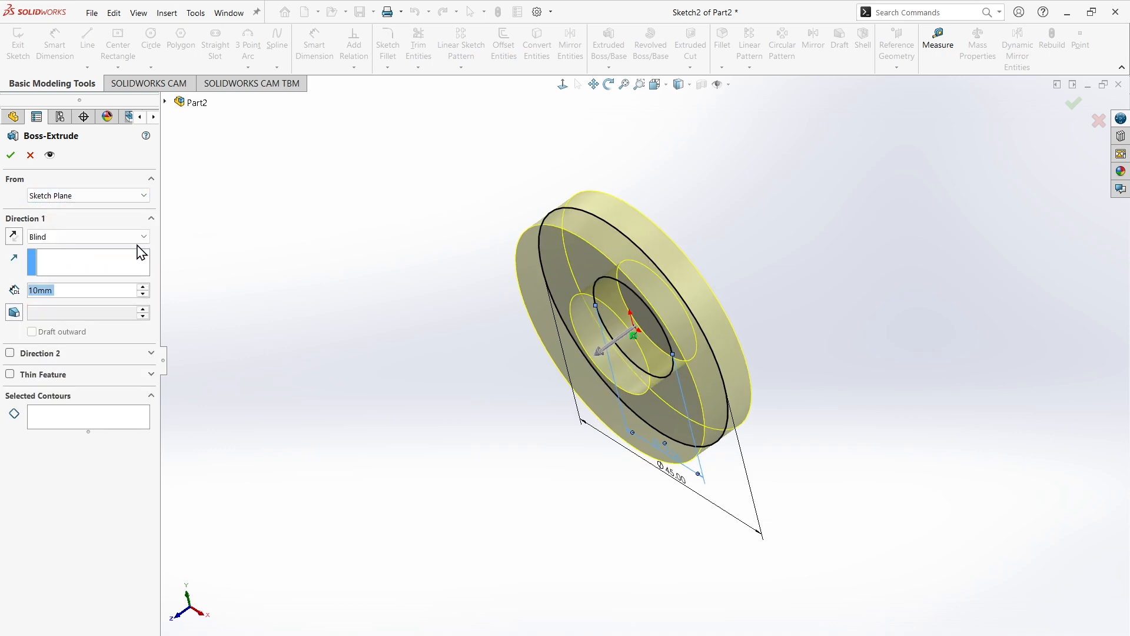
middle_drag(404, 248, 459, 172)
middle_drag(675, 333, 624, 400)
click(89, 236)
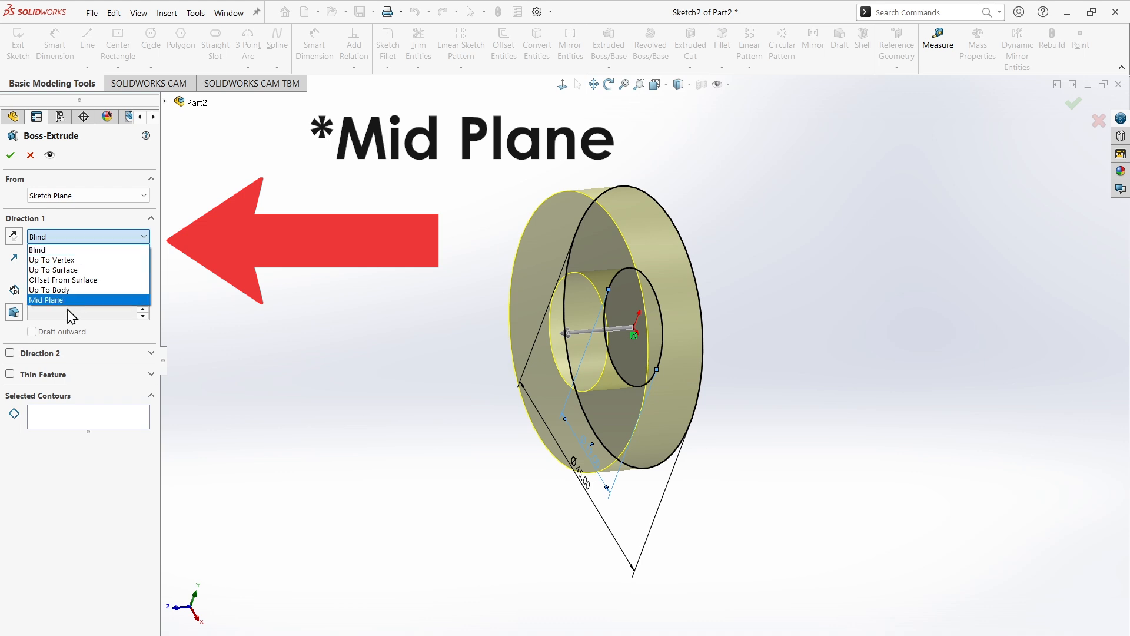
click(81, 310)
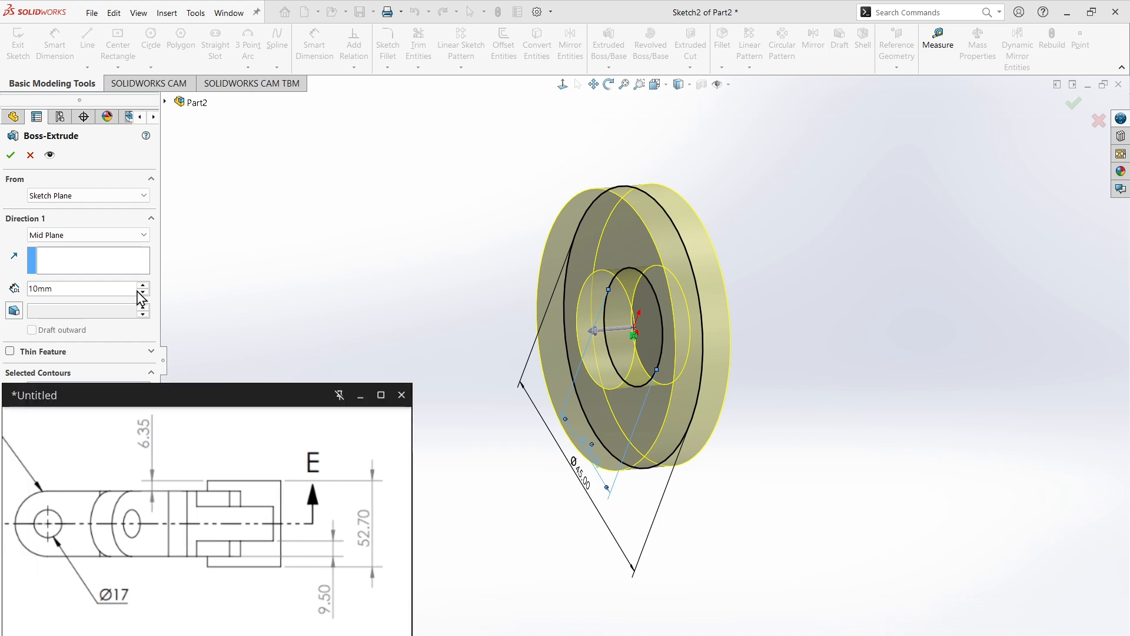
Set the mid-plane extrusion depth to 52.7 mm and complete the boss
double_click(38, 288)
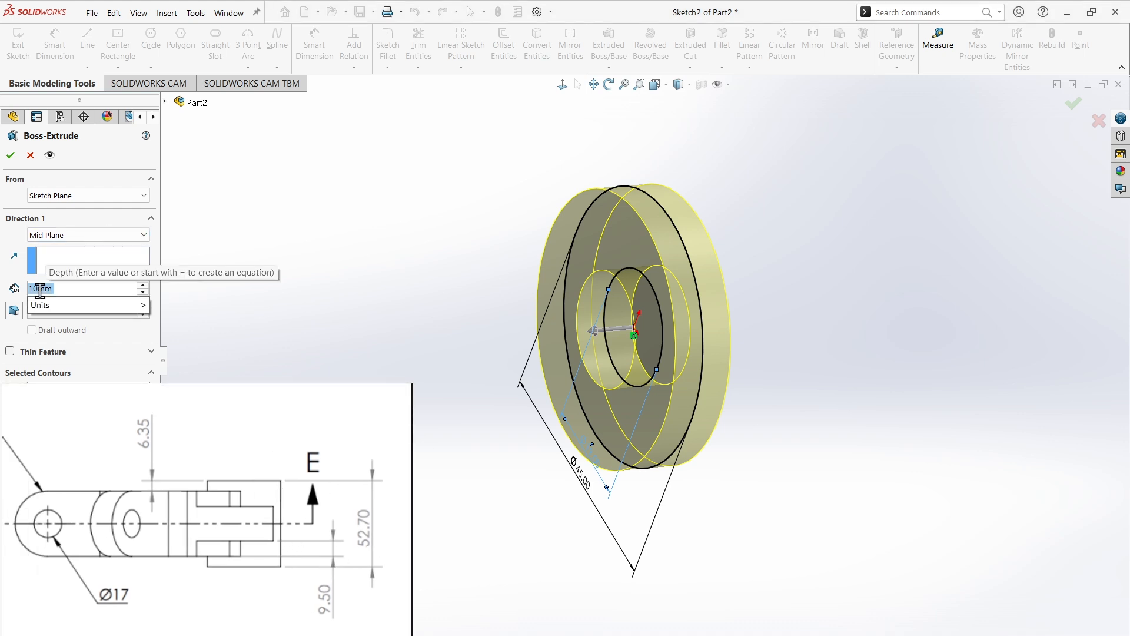
text(52.7)
key(Return)
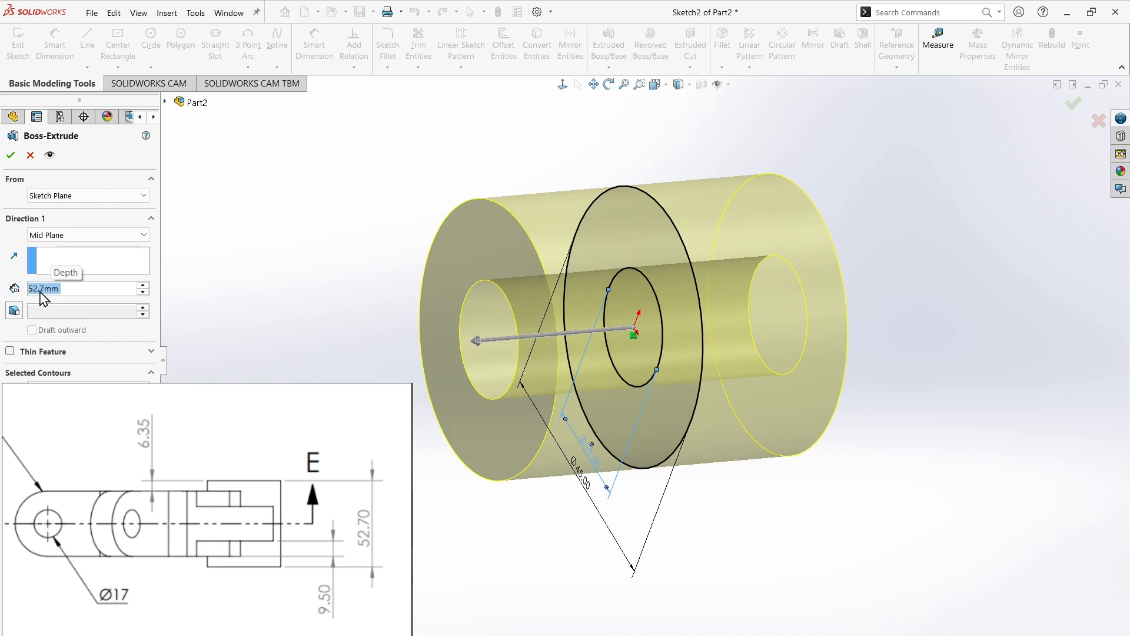
click(11, 155)
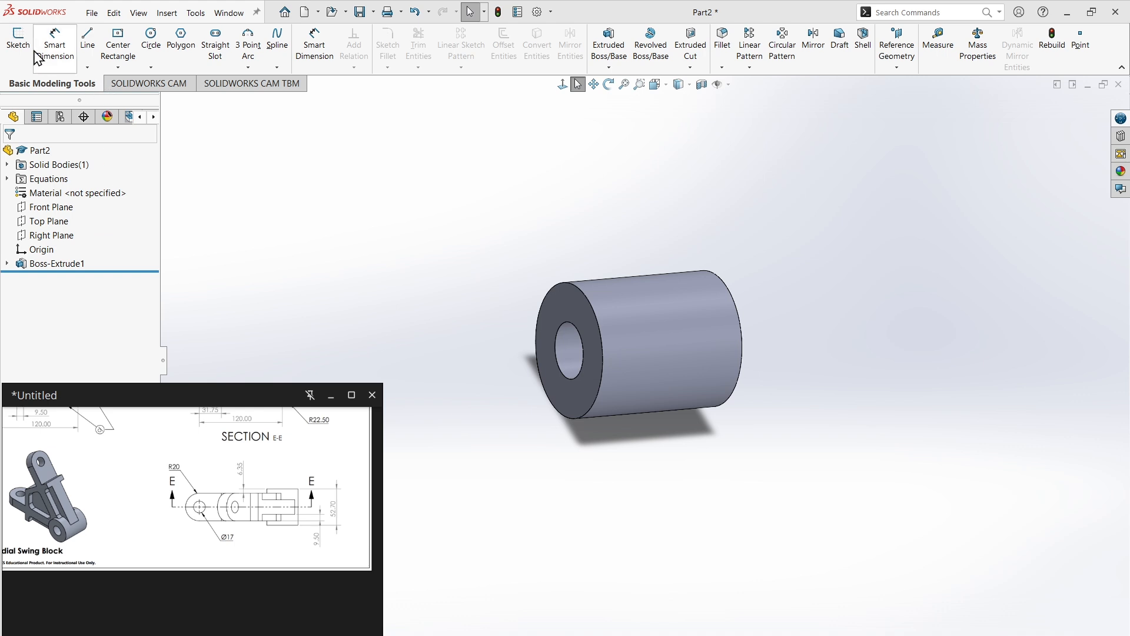
Start a new sketch on the Front Plane, leaving open space to the left of the hub
click(39, 210)
click(18, 52)
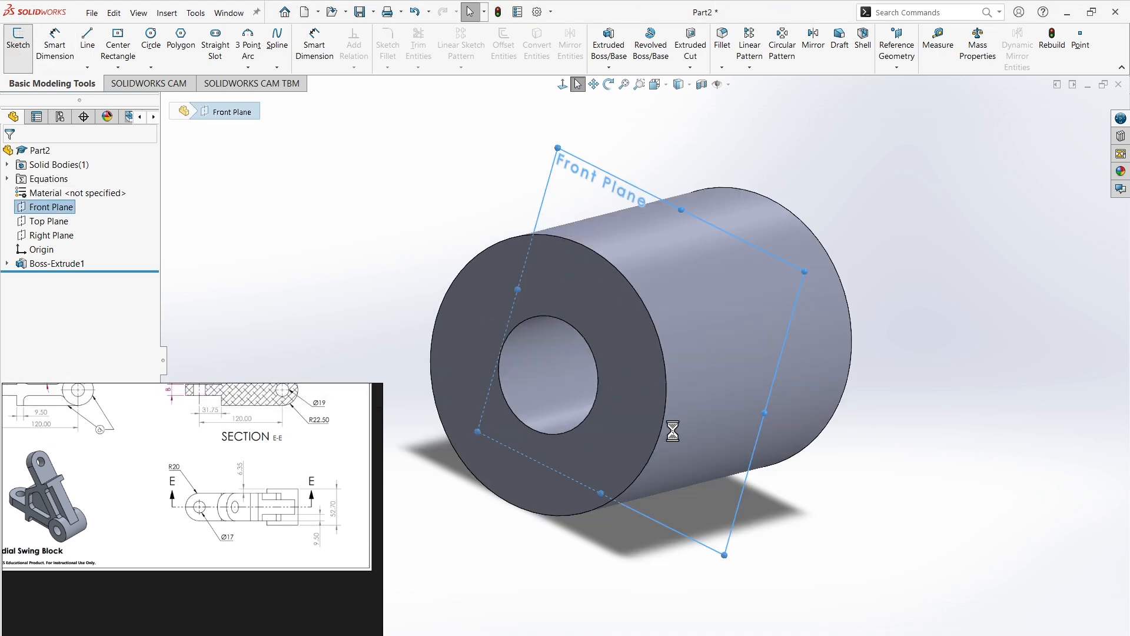
scroll(674, 434, up, 1)
scroll(675, 435, up, 3)
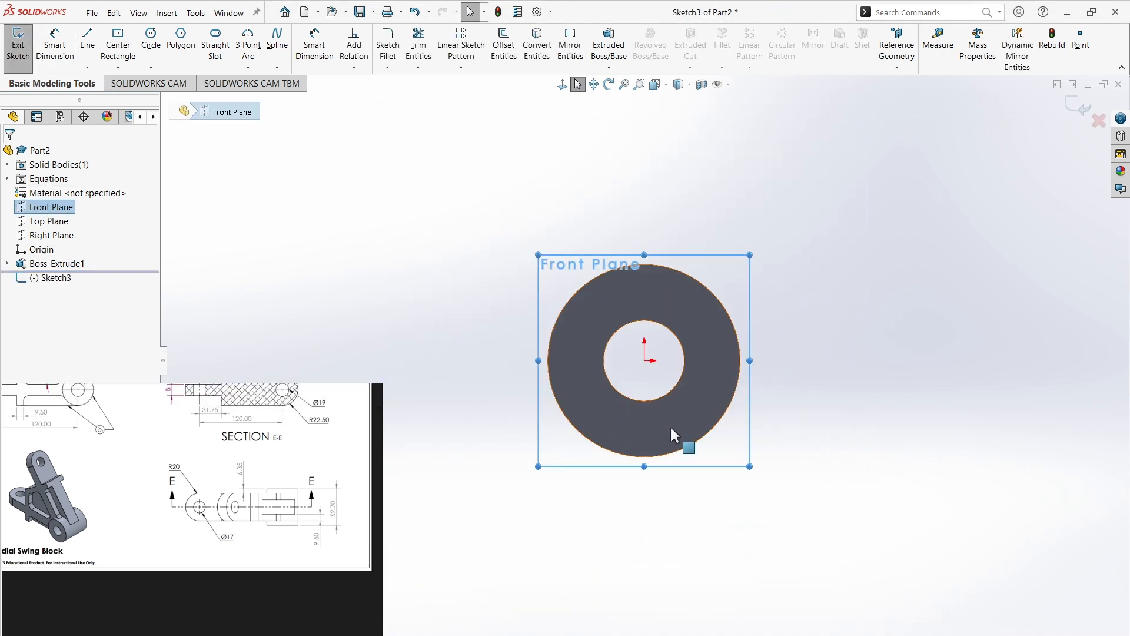
mouse_move(644, 447)
ctrl+middle_down()
mouse_move(833, 426)
mouse_move(1005, 430)
ctrl+middle_up()
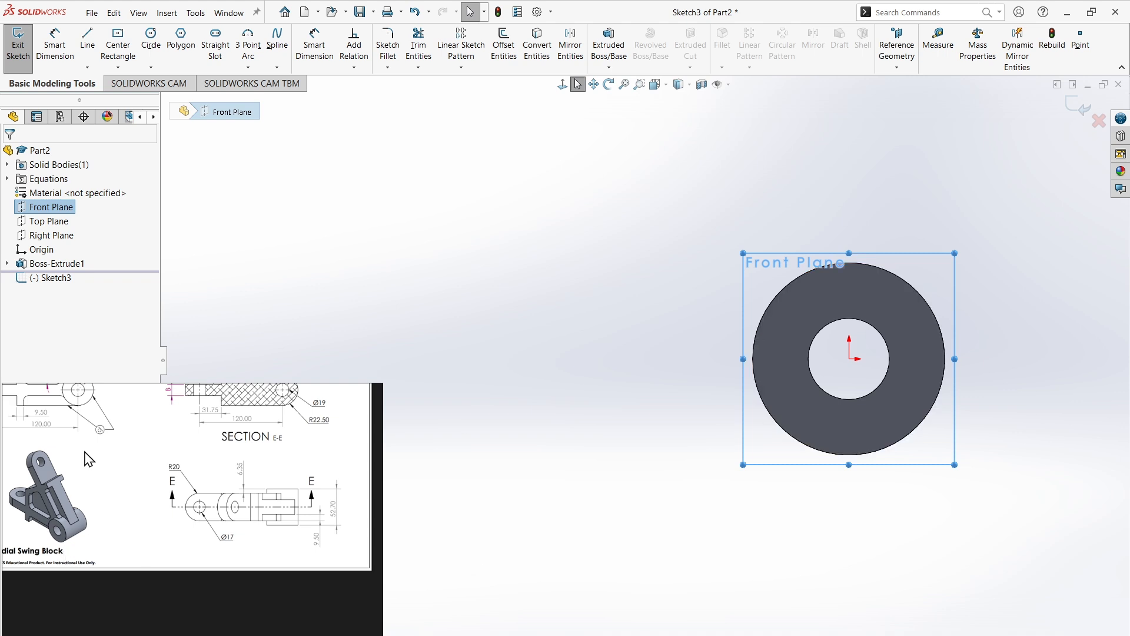
Consult the drawing's front view and sketch a horizontal centerline about 103 mm long from the origin toward the left
middle_drag(104, 484, 245, 542)
middle_drag(248, 454, 250, 513)
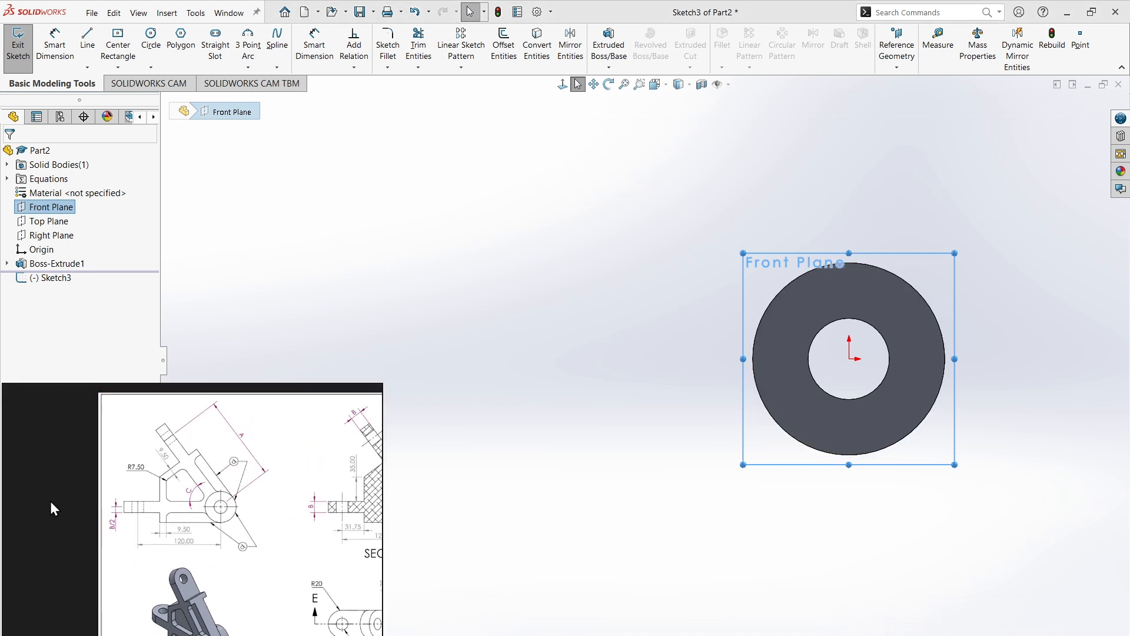
scroll(206, 521, up, 3)
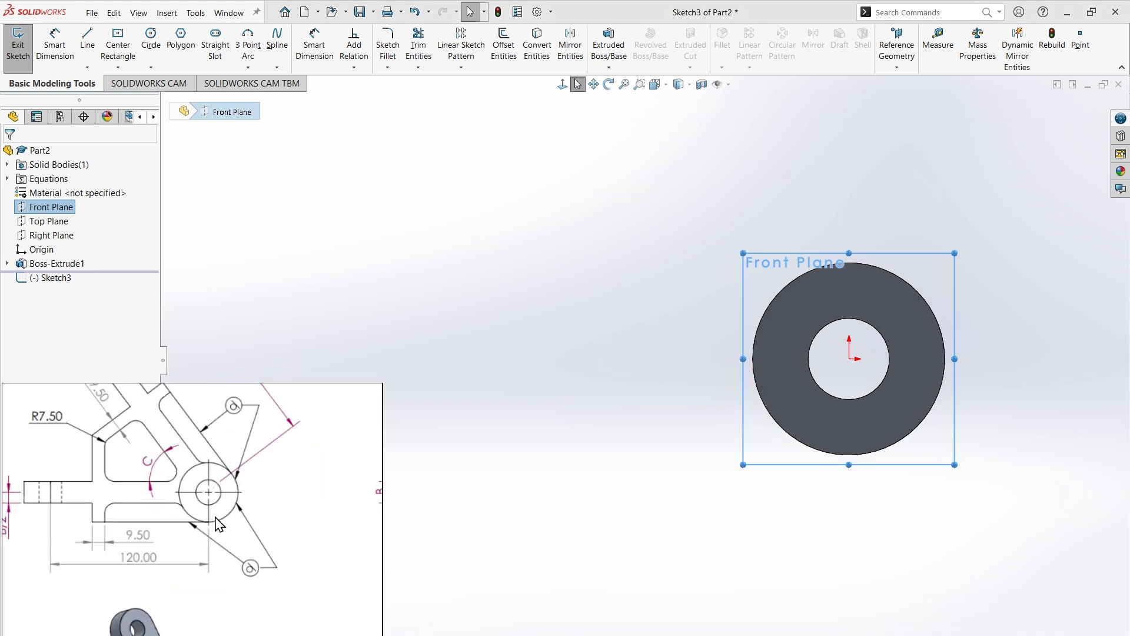
middle_drag(184, 523, 270, 560)
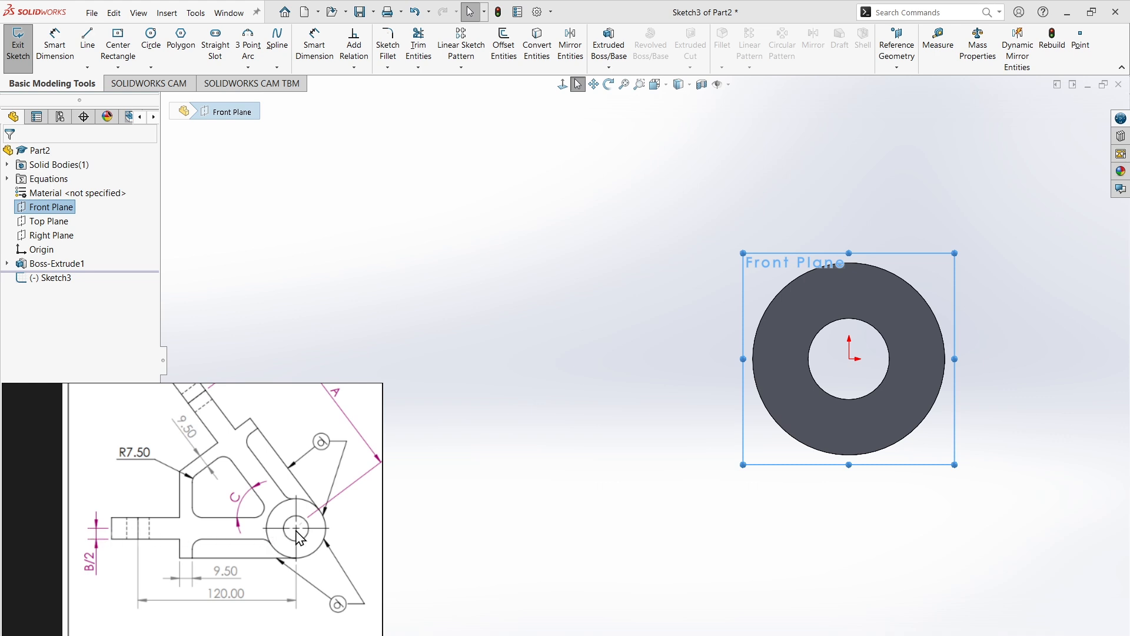
middle_drag(266, 499, 289, 547)
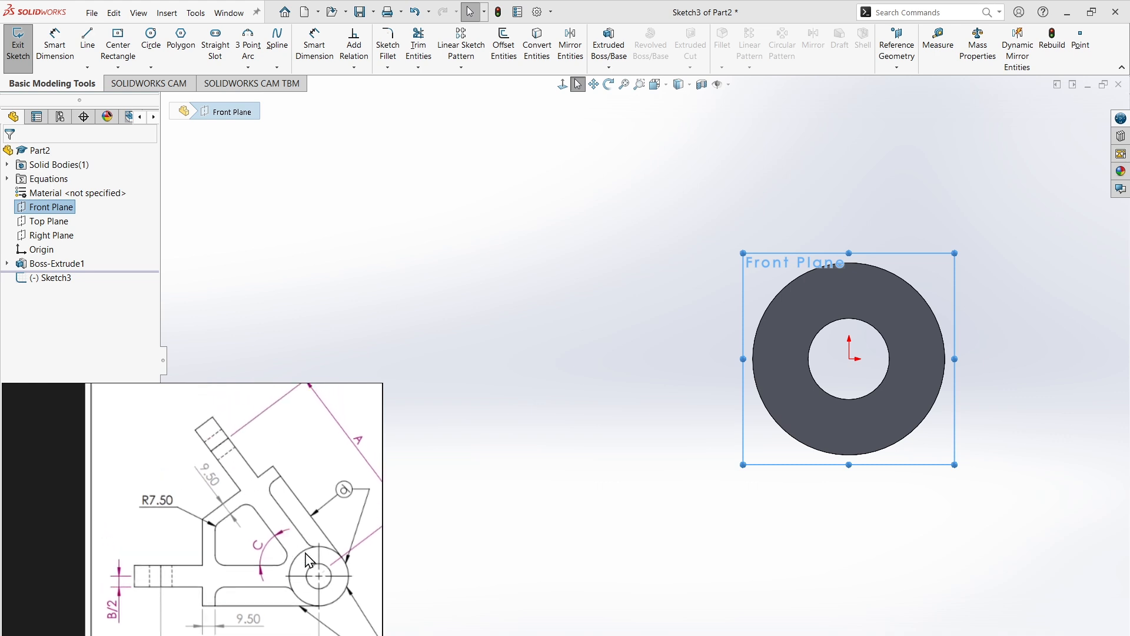
click(87, 66)
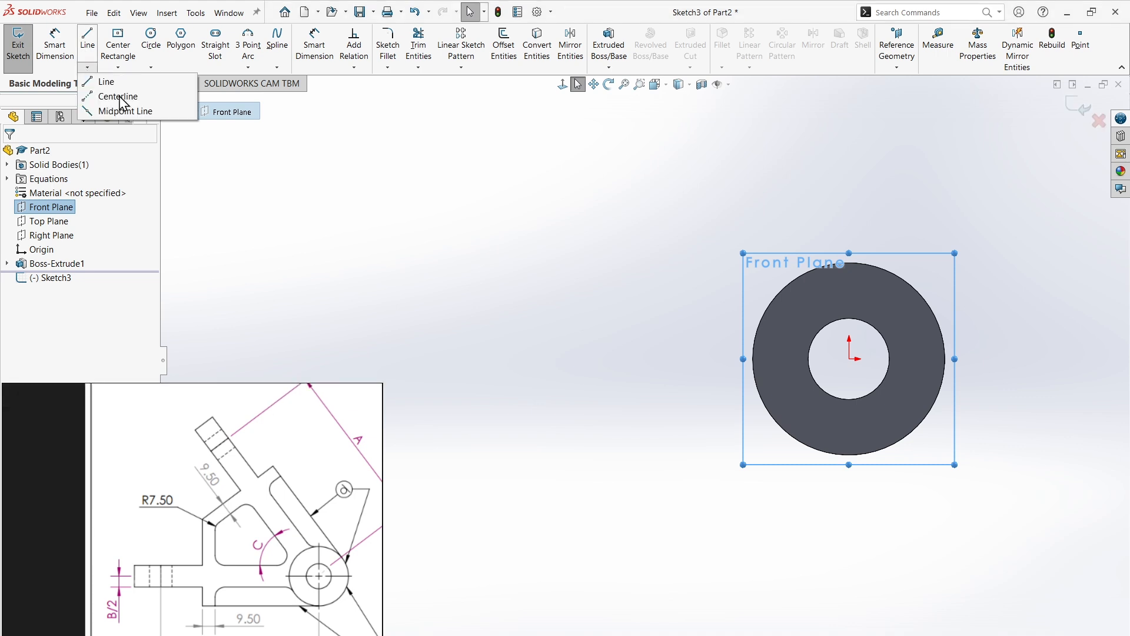
click(127, 98)
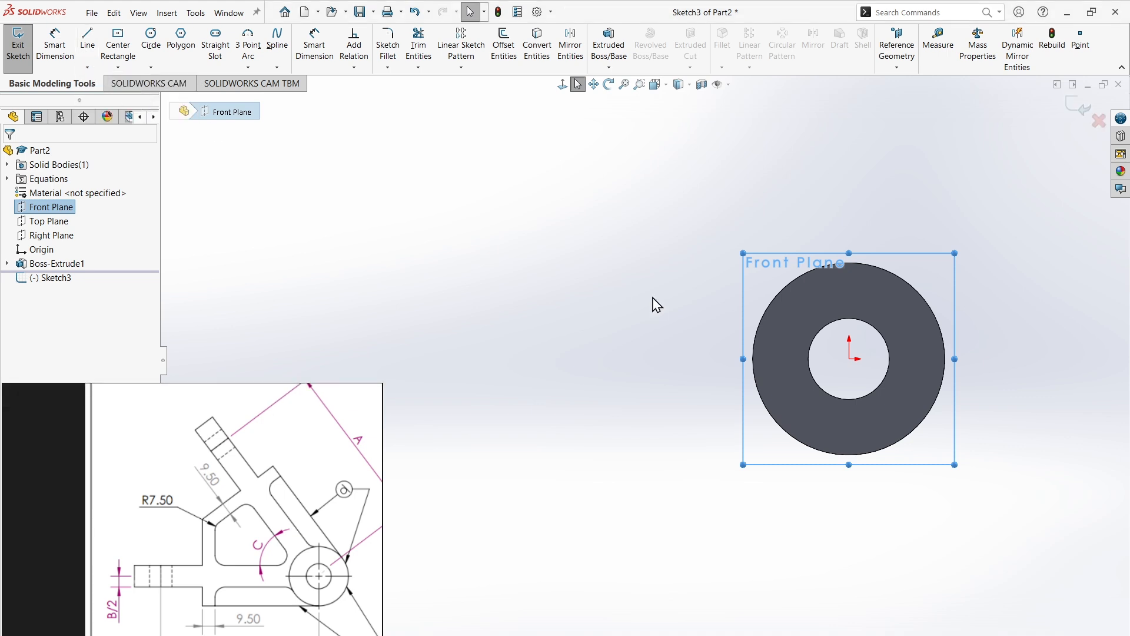
click(849, 359)
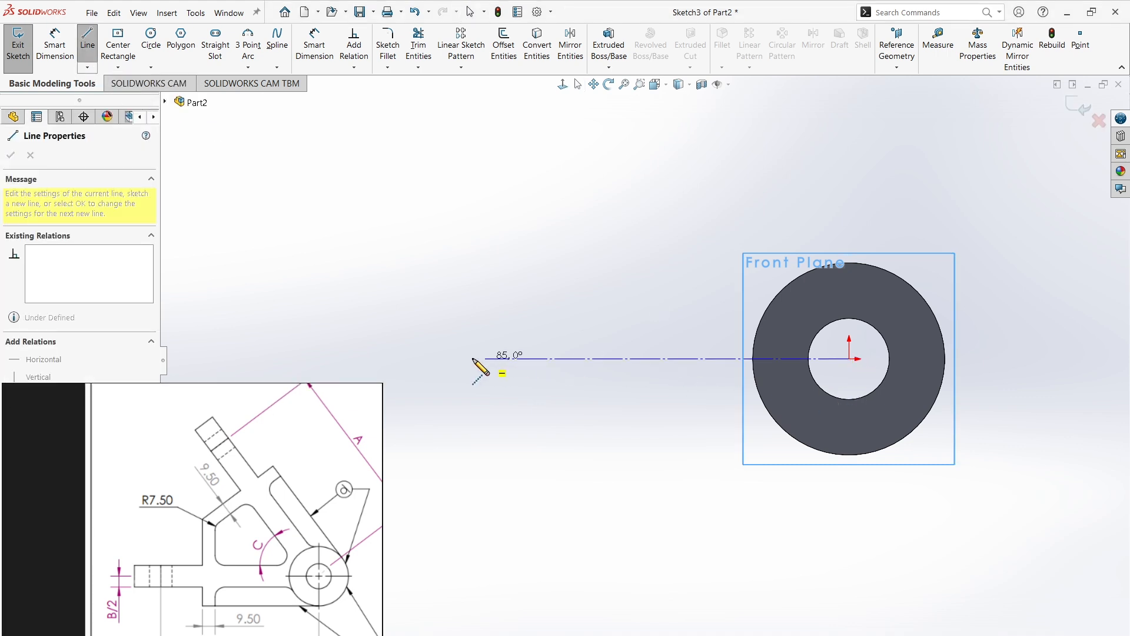
click(410, 358)
key(Escape)
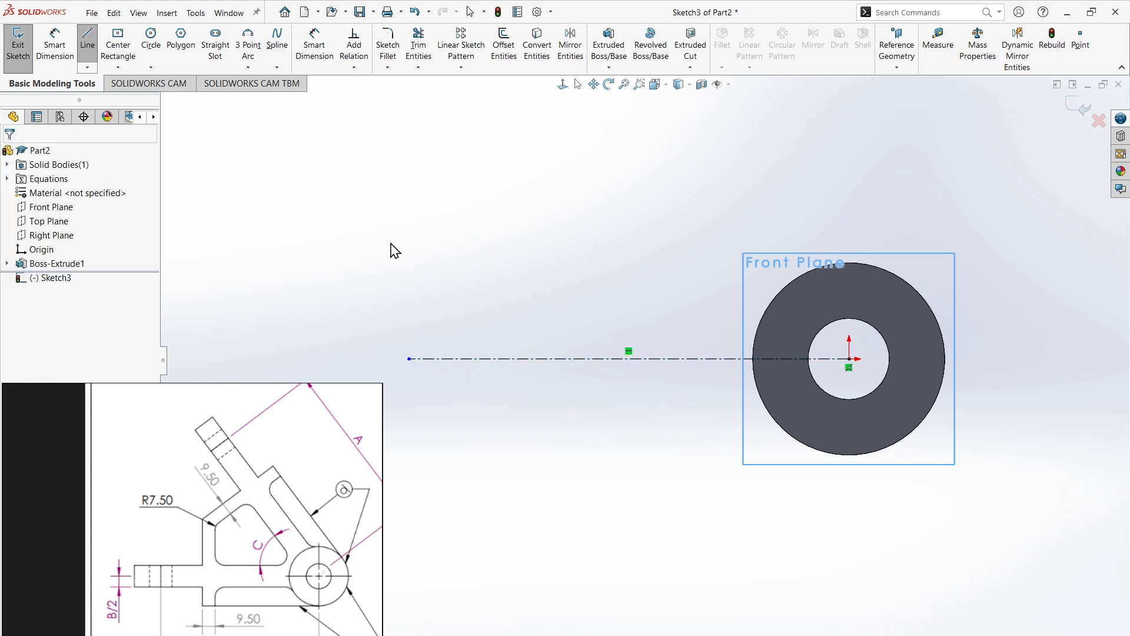
Sketch a slanted centerline about 86 mm long from the origin up and to the left
click(87, 67)
click(115, 93)
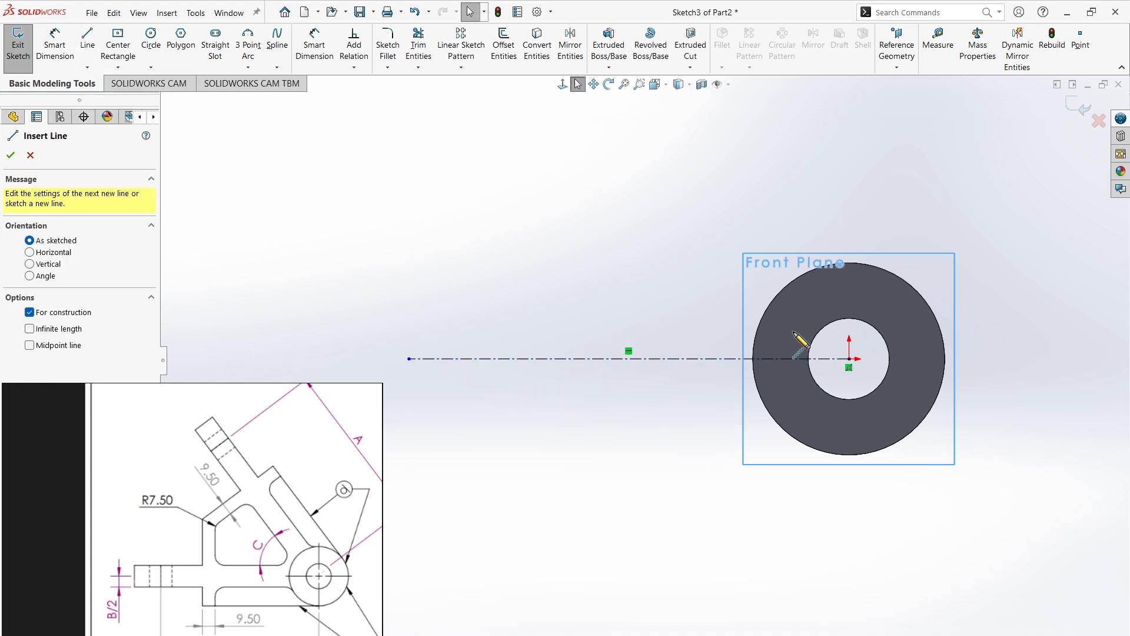
key(z)
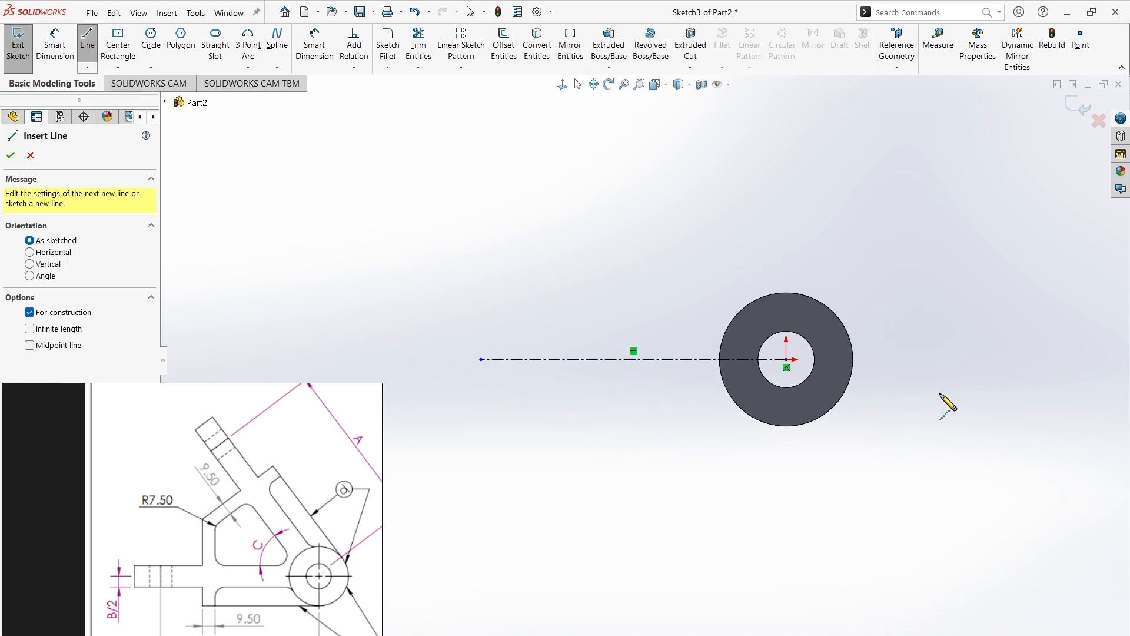
click(786, 359)
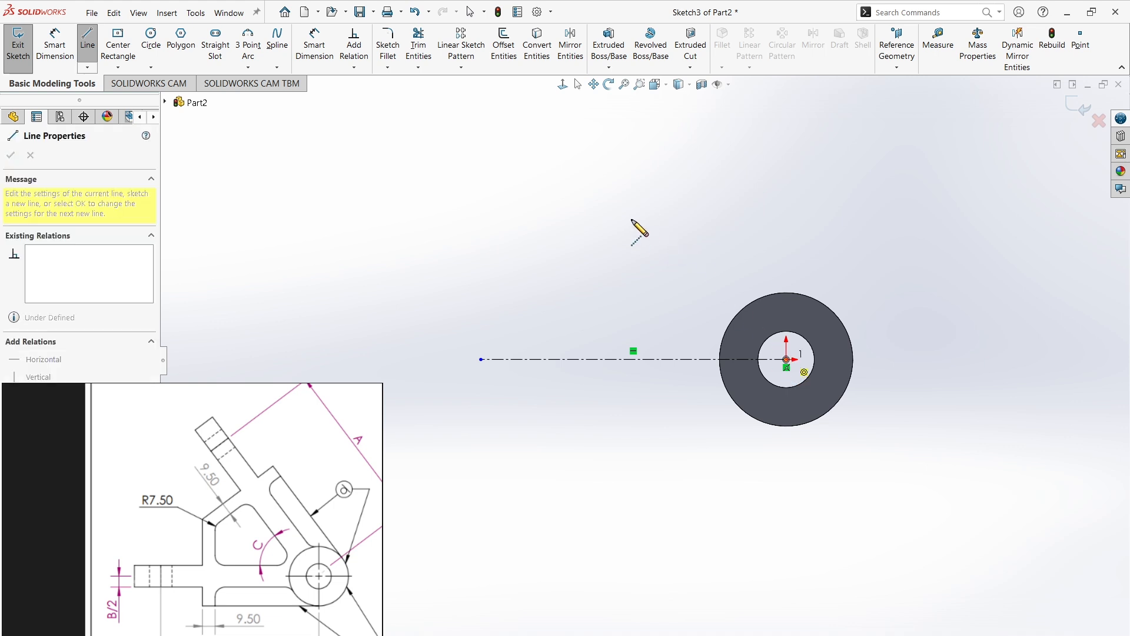
click(591, 194)
key(Escape)
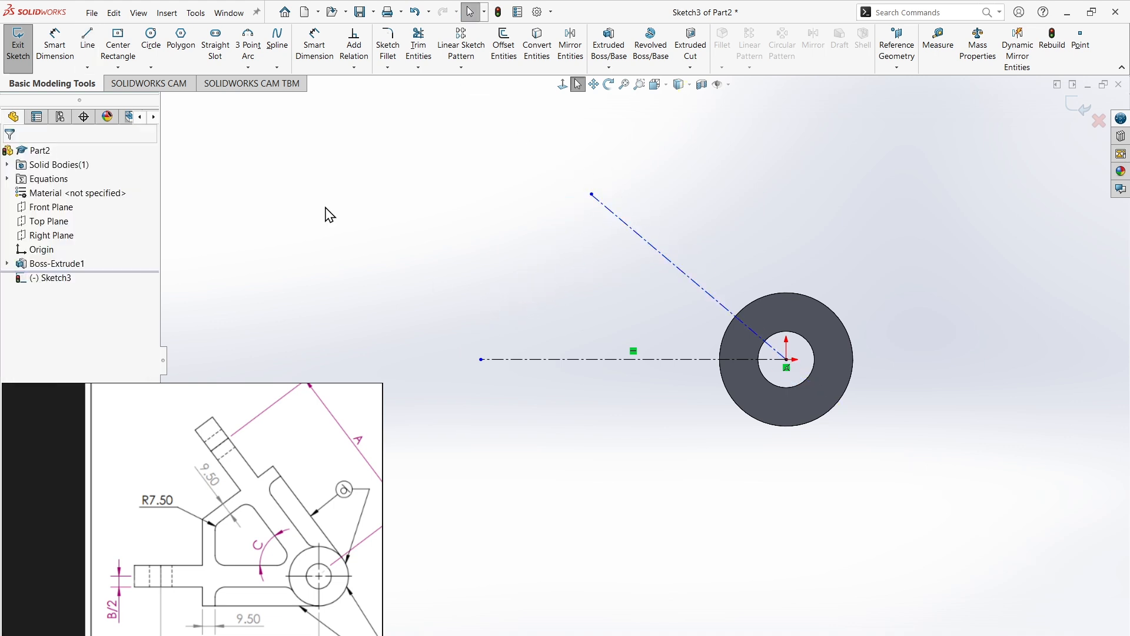
Dimension the horizontal centerline's length as 120 mm and place the dimension below it
click(52, 47)
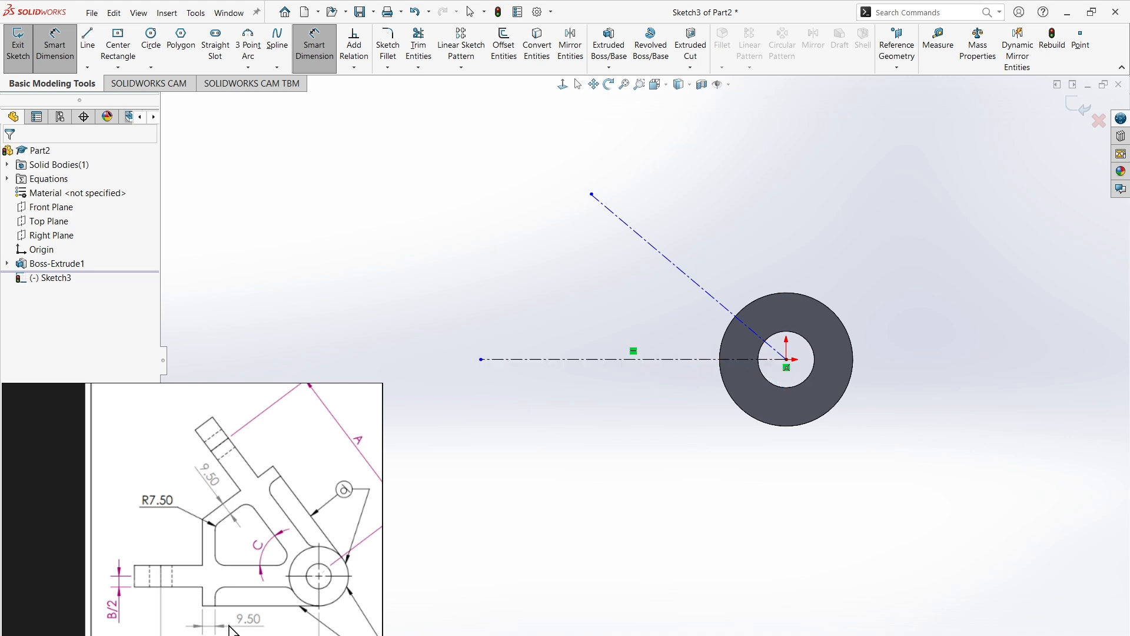
scroll(234, 629, down, 2)
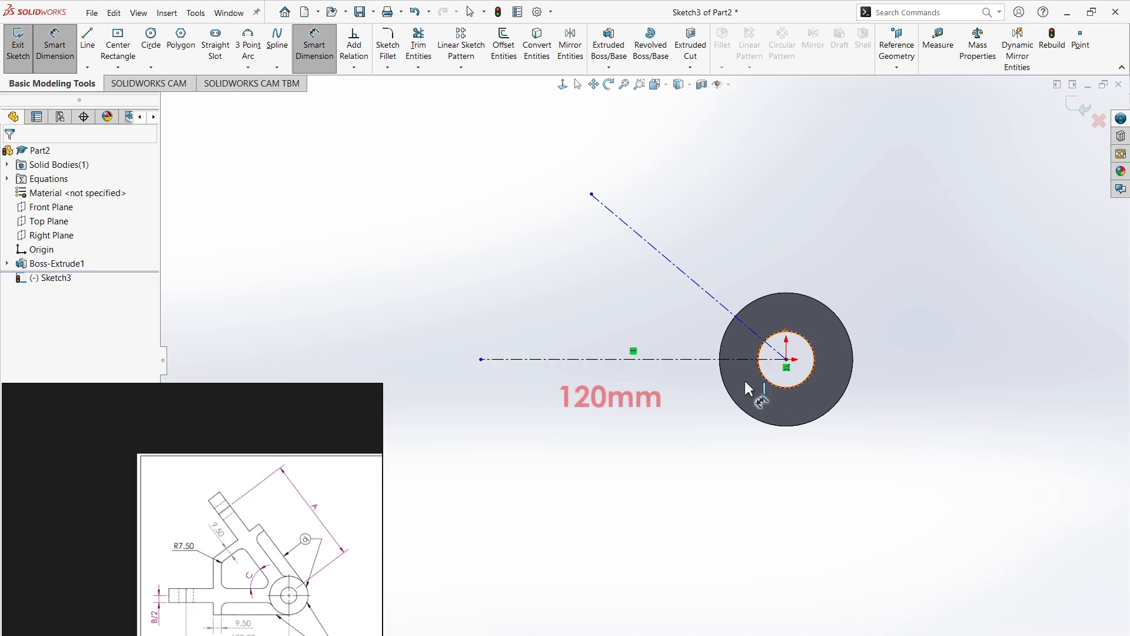
click(579, 359)
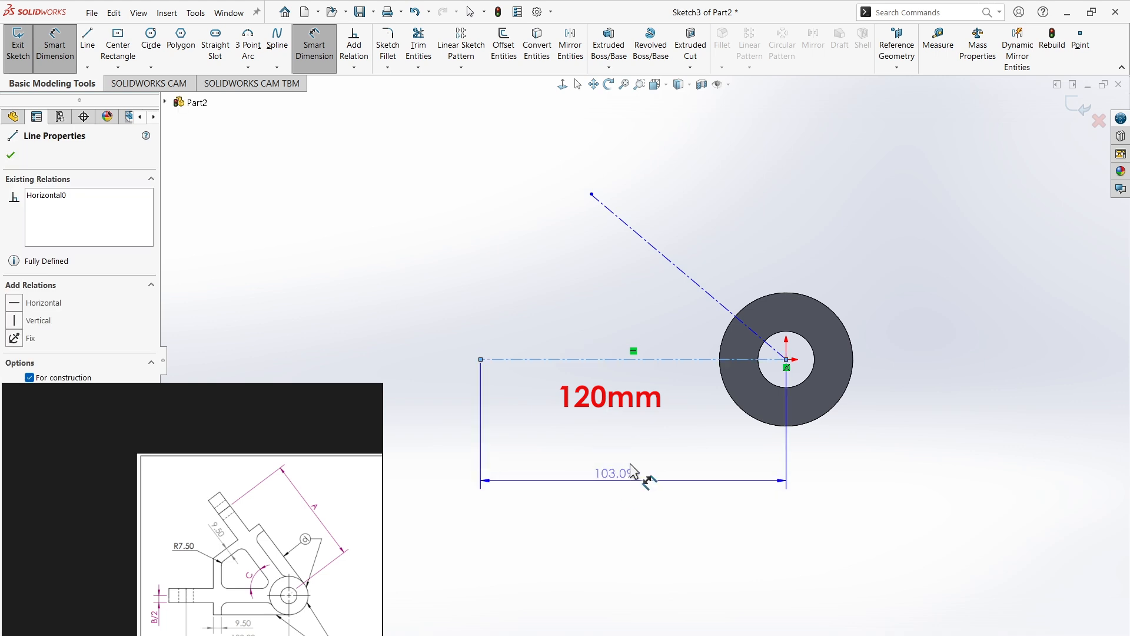
click(663, 463)
text(120)
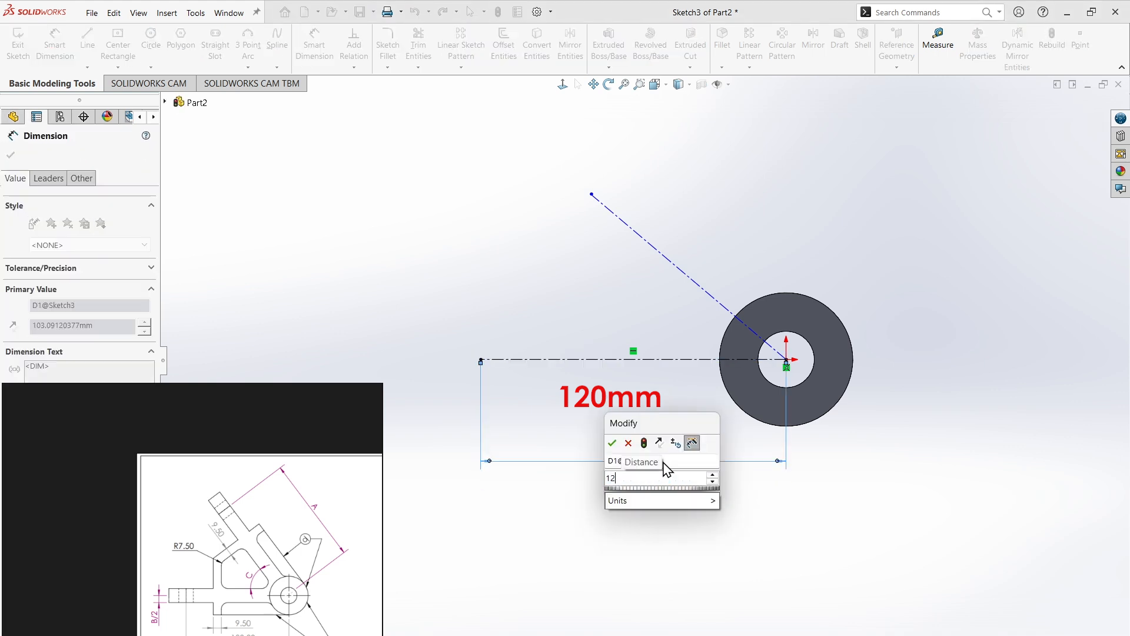
key(Return)
Dimension the slanted centerline's aligned length, linking it to the global variable A
scroll(664, 252, up, 1)
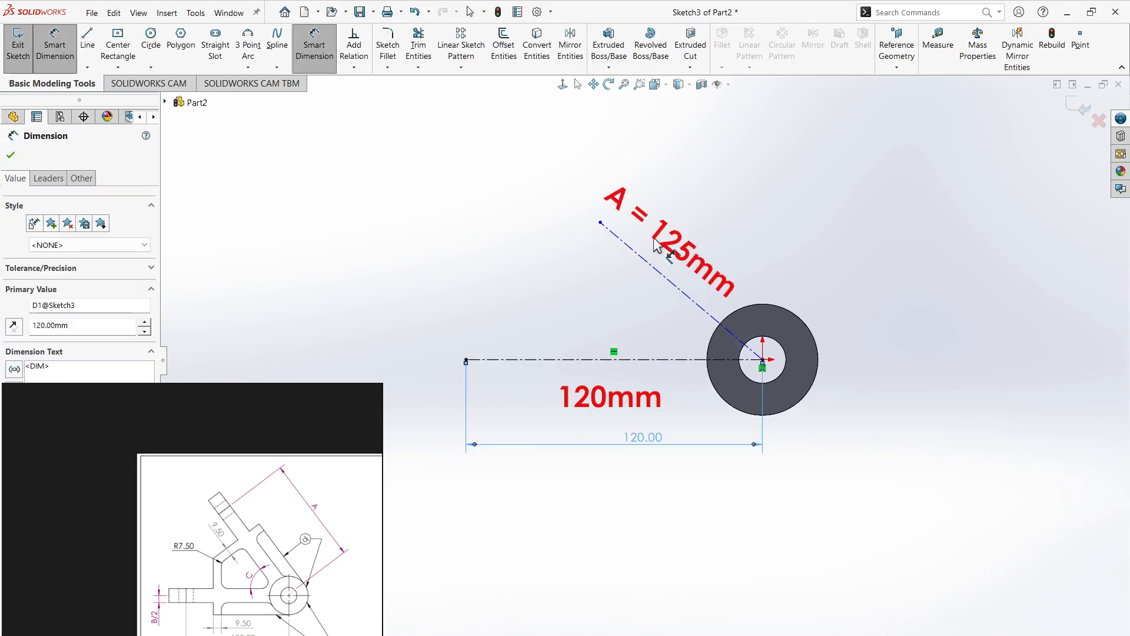
click(671, 264)
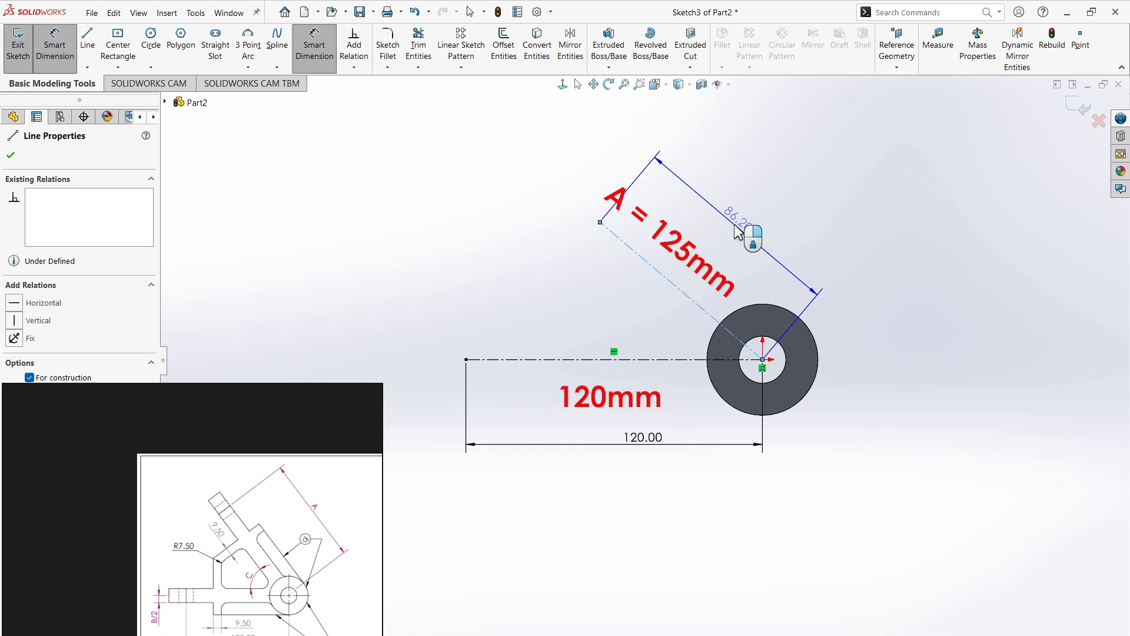
click(737, 231)
text(=A)
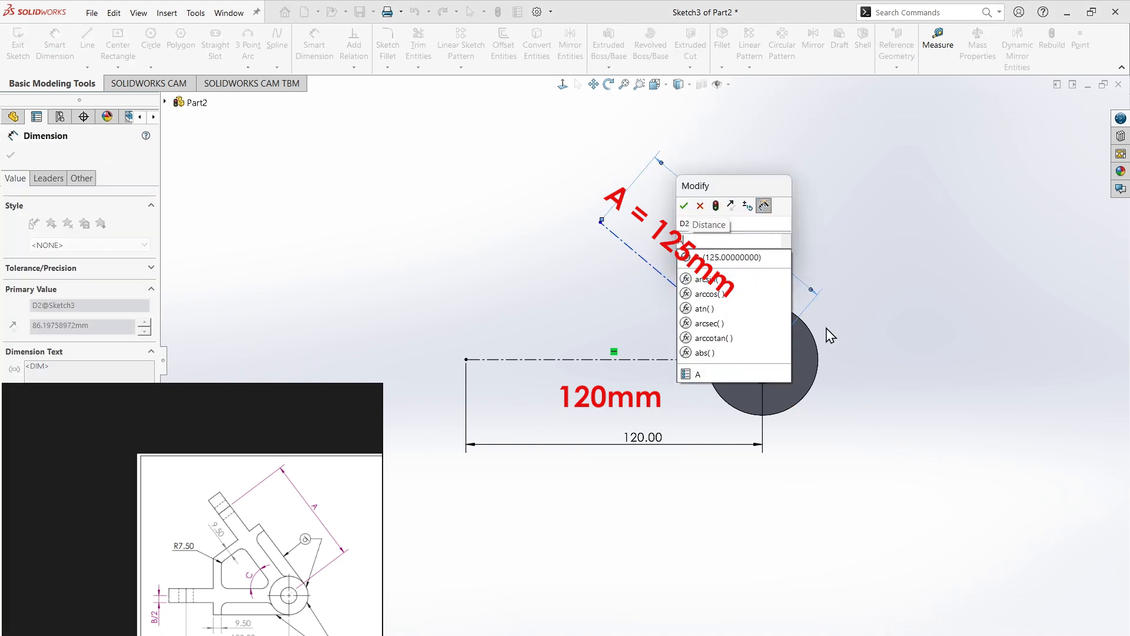
click(759, 259)
click(683, 206)
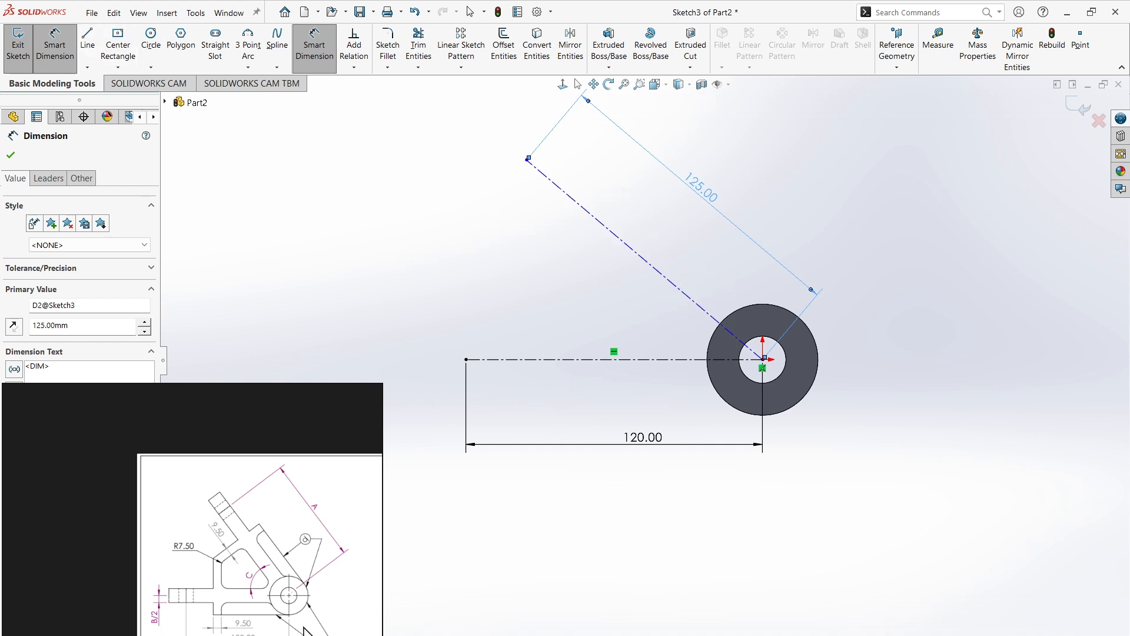
Dimension the angle between the slanted and horizontal centerlines, linking it to the global variable C
click(674, 286)
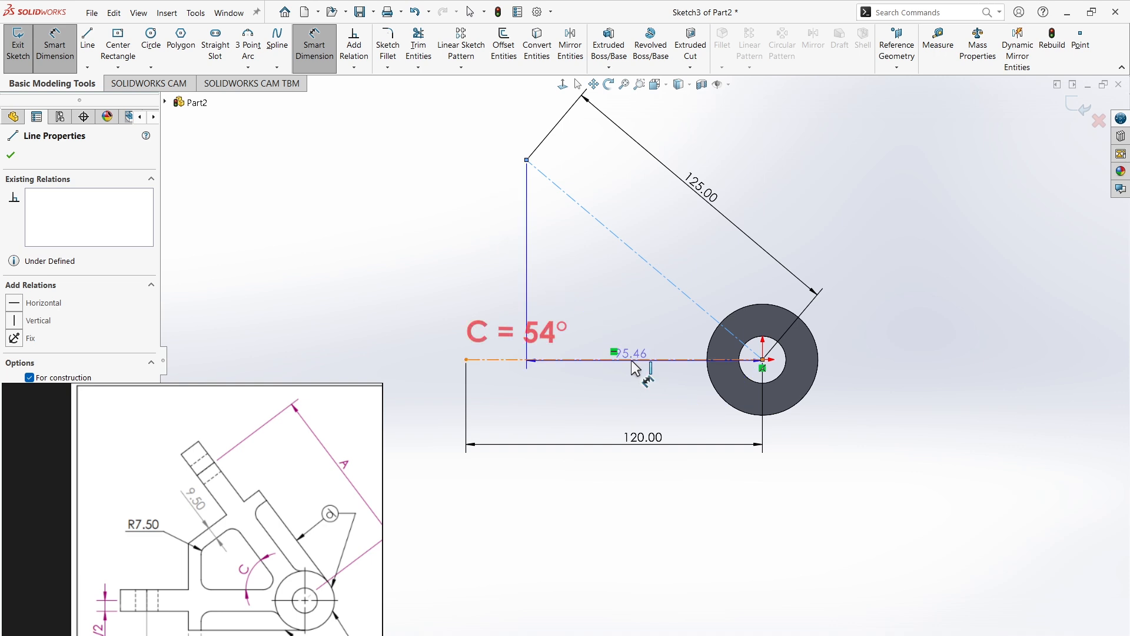
click(632, 360)
click(640, 315)
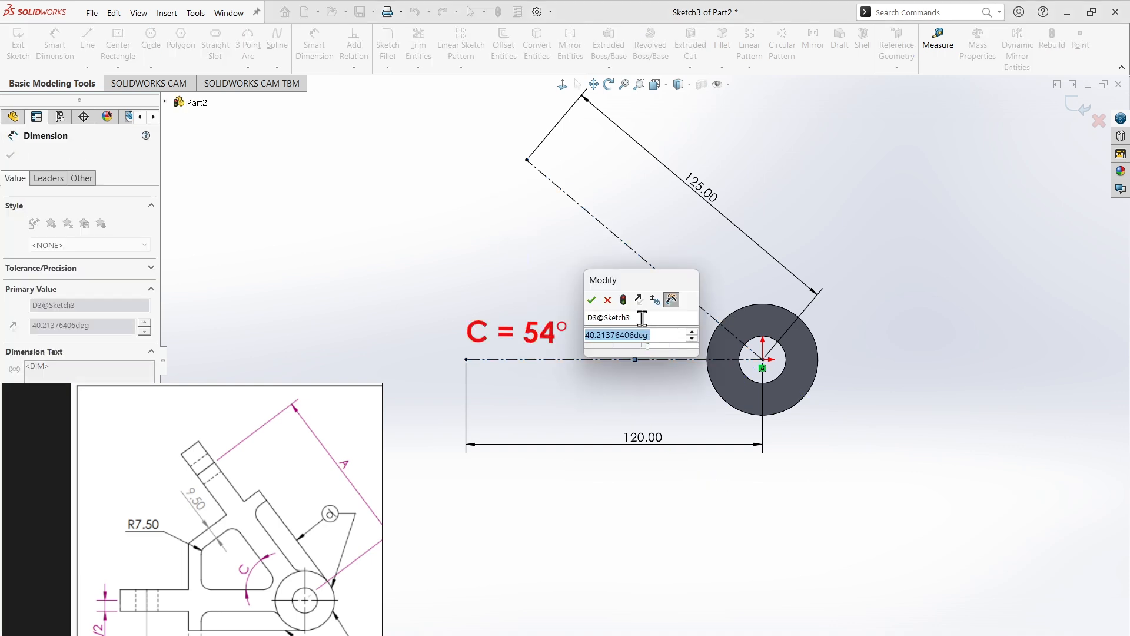
text(C)
click(631, 356)
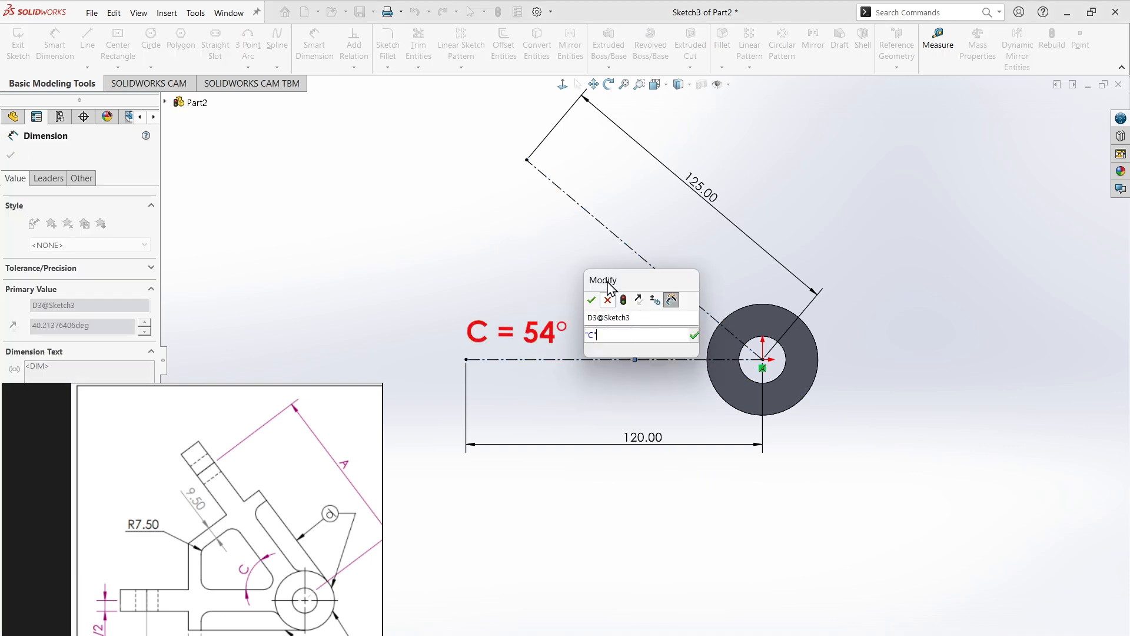
click(591, 301)
Start Offset Entities, check the B/2 arm thickness in the drawing, and set the offset distance to 8 mm
scroll(613, 288, up, 2)
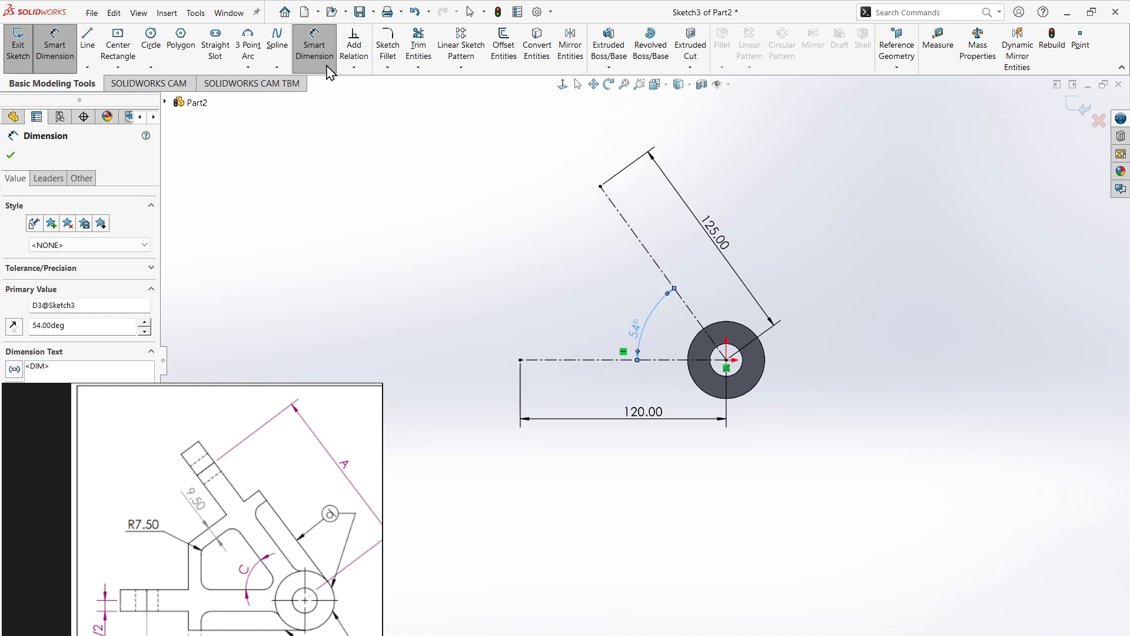
click(512, 50)
click(249, 561)
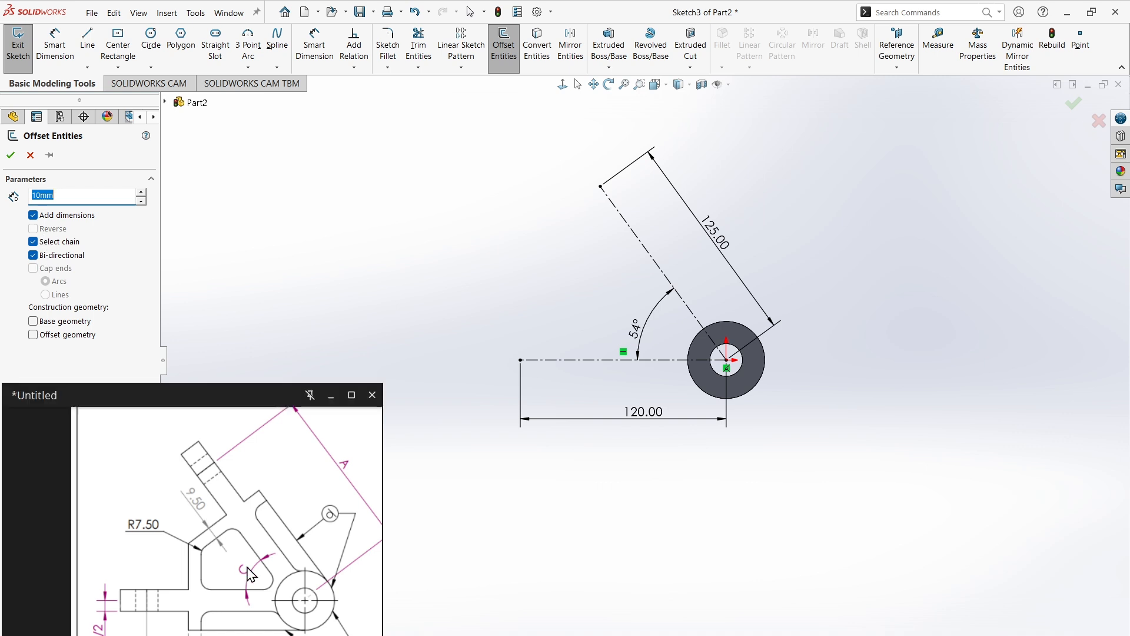
scroll(152, 612, up, 5)
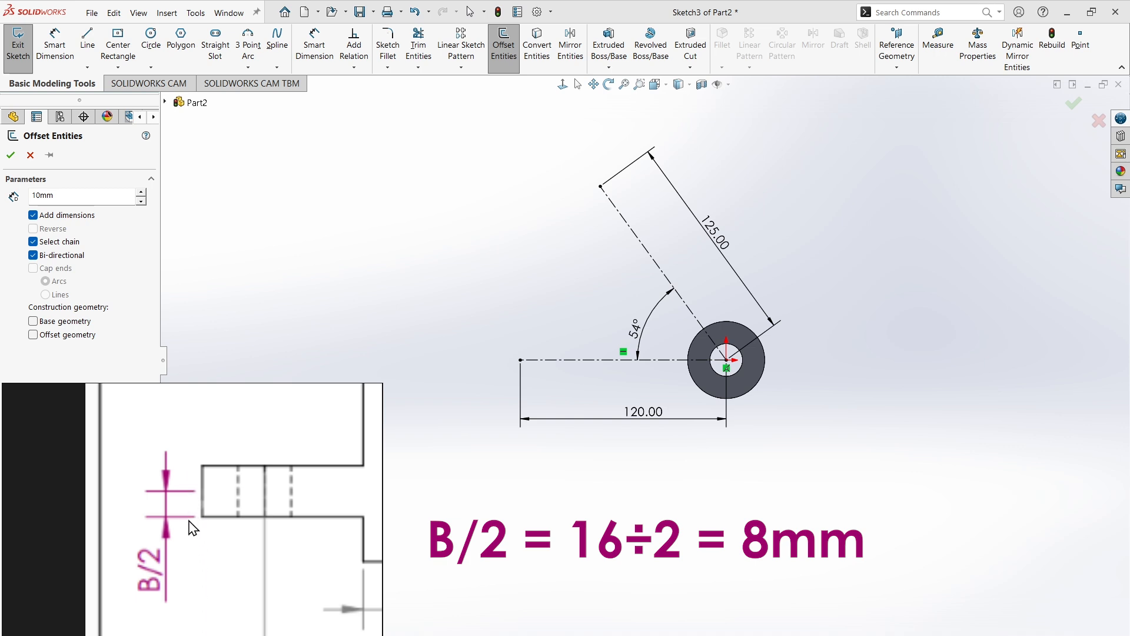
click(61, 193)
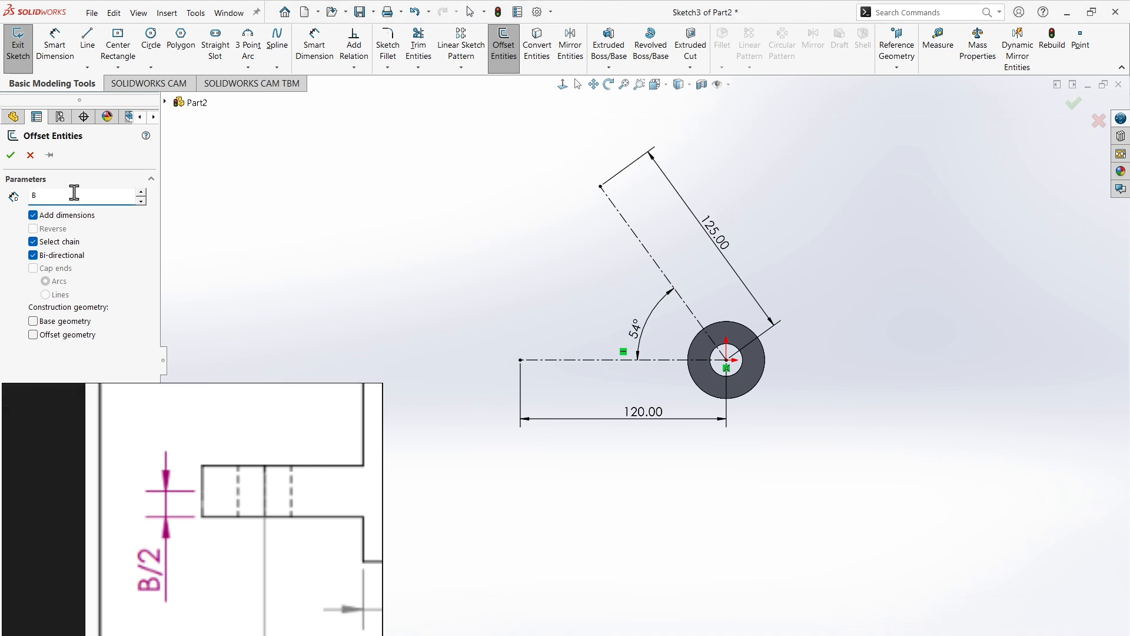
key(BackSpace)
Offset the slanted and horizontal centerlines bi-directionally and accept the offset
click(642, 243)
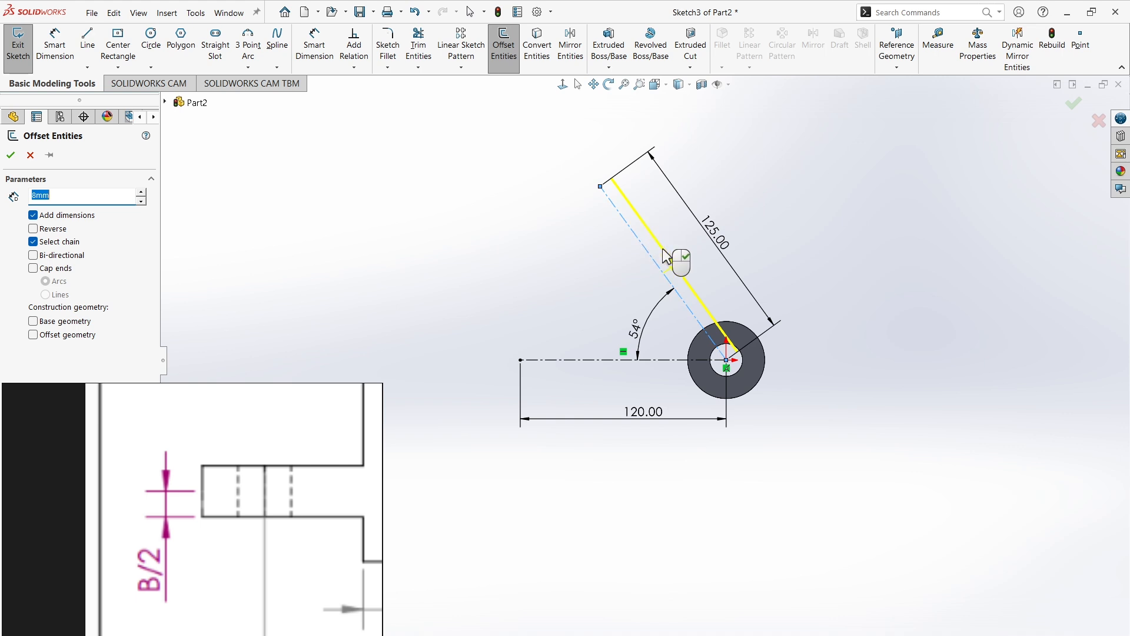
scroll(692, 285, down, 3)
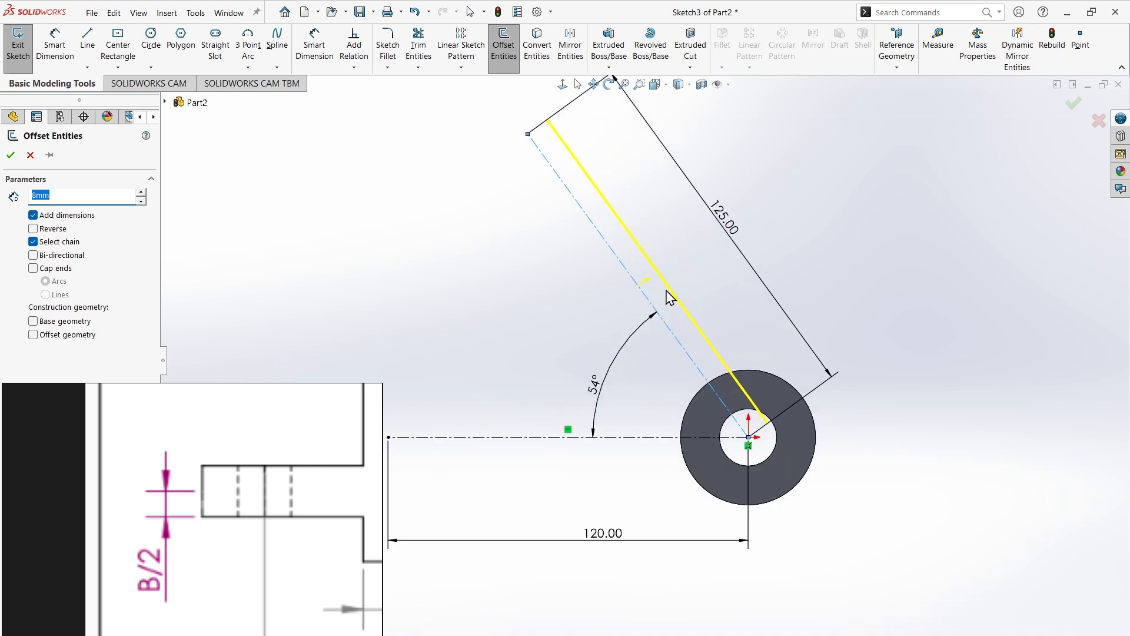
click(33, 256)
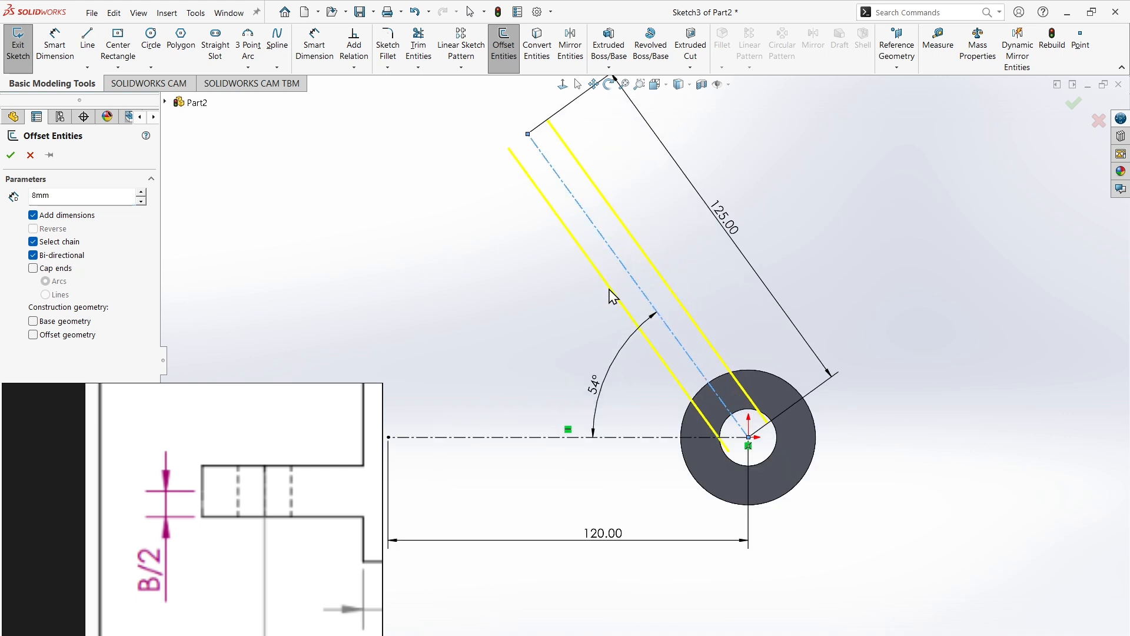
click(631, 438)
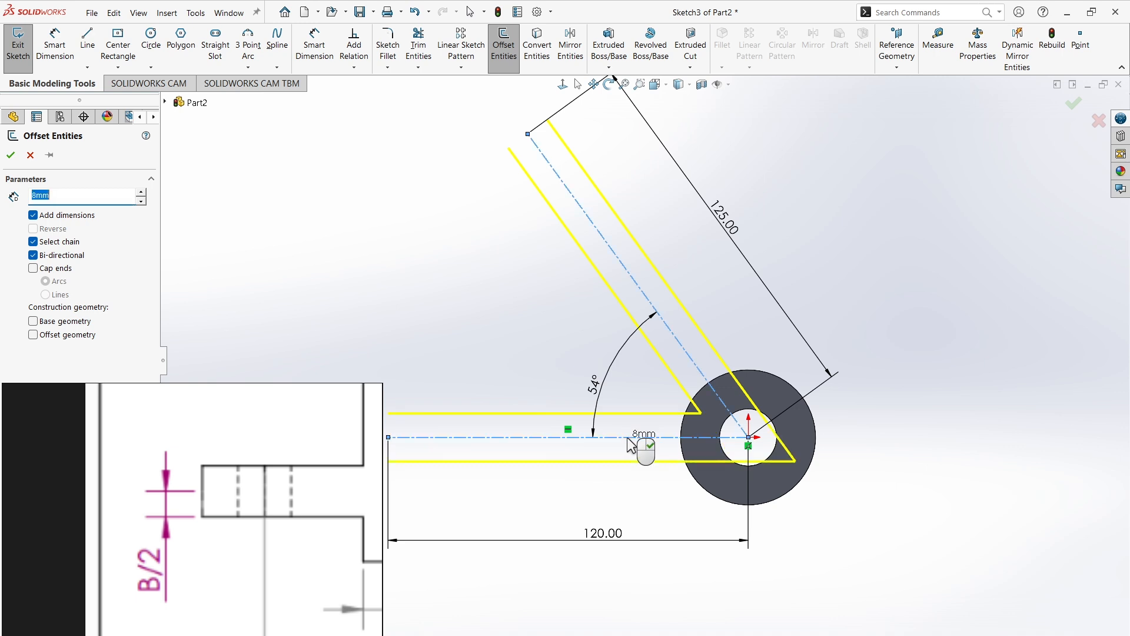
scroll(628, 445, up, 1)
scroll(629, 445, up, 1)
click(10, 155)
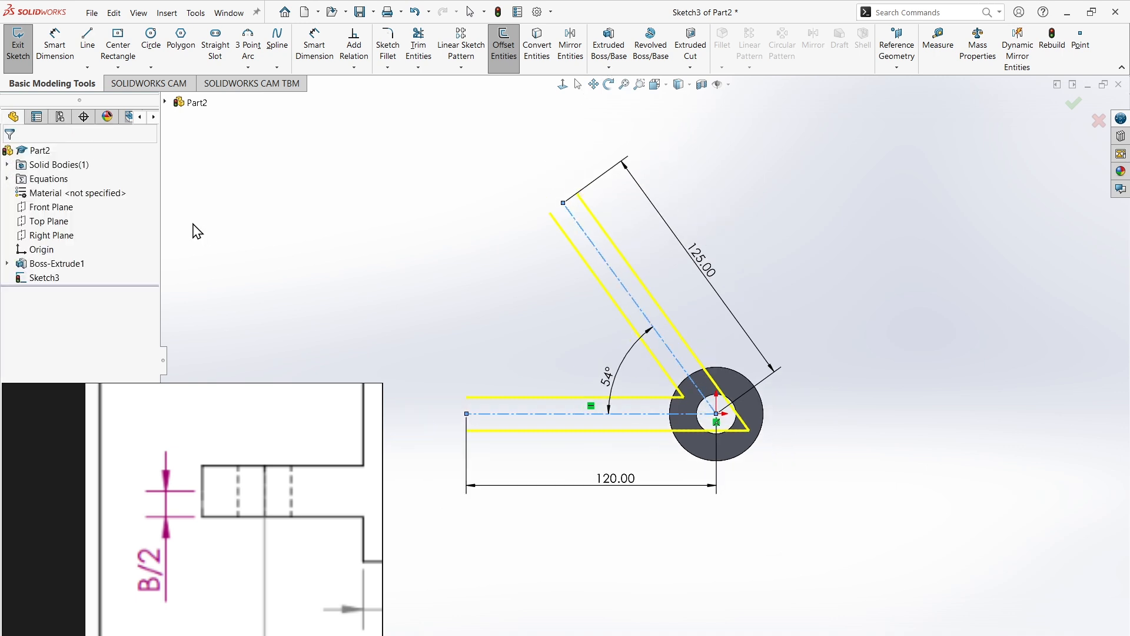
Check the hub-tangent edges in the drawing and sketch a freehand line from the hub's right rim up beside the slanted arm
scroll(245, 542, down, 3)
mouse_move(360, 546)
mouse_down()
mouse_move(245, 574)
mouse_move(256, 583)
mouse_move(200, 553)
mouse_move(225, 562)
mouse_up()
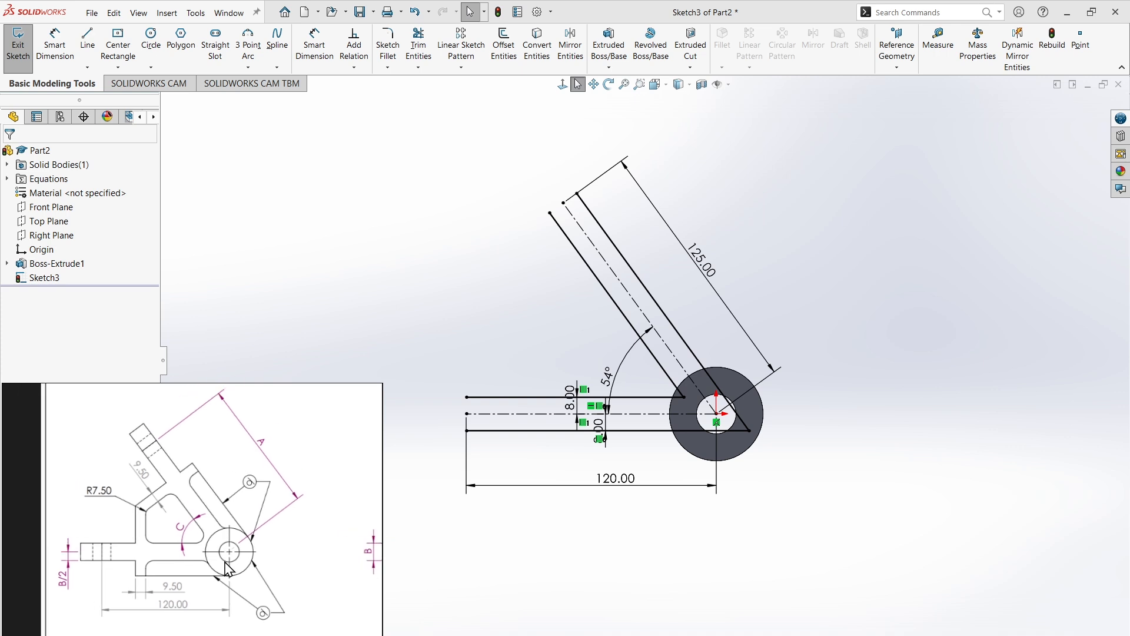
click(88, 38)
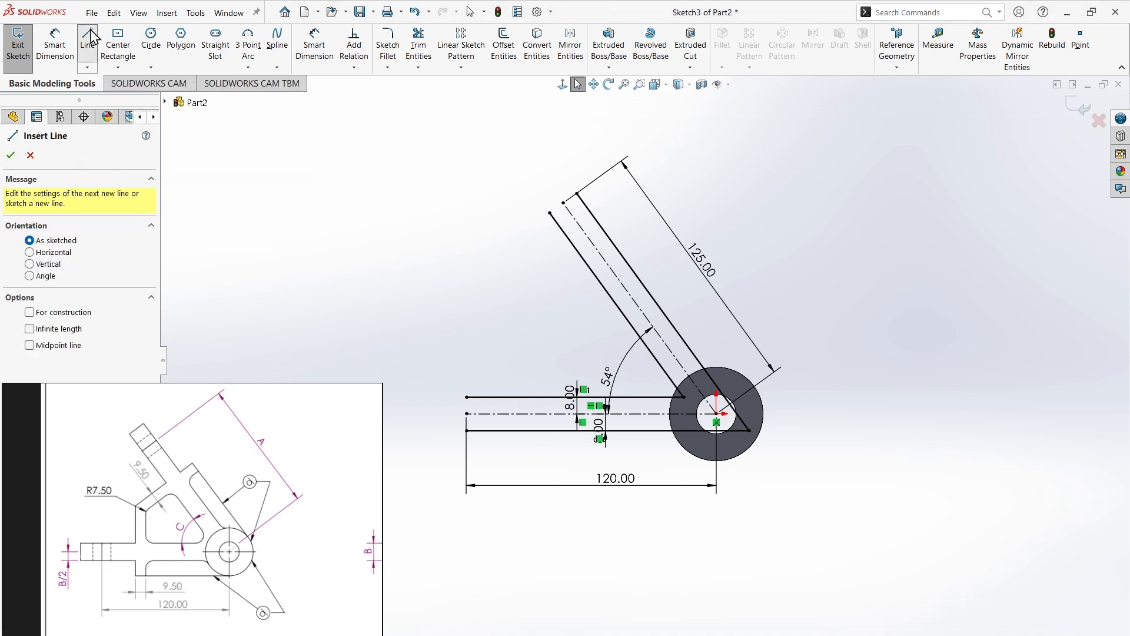
click(763, 413)
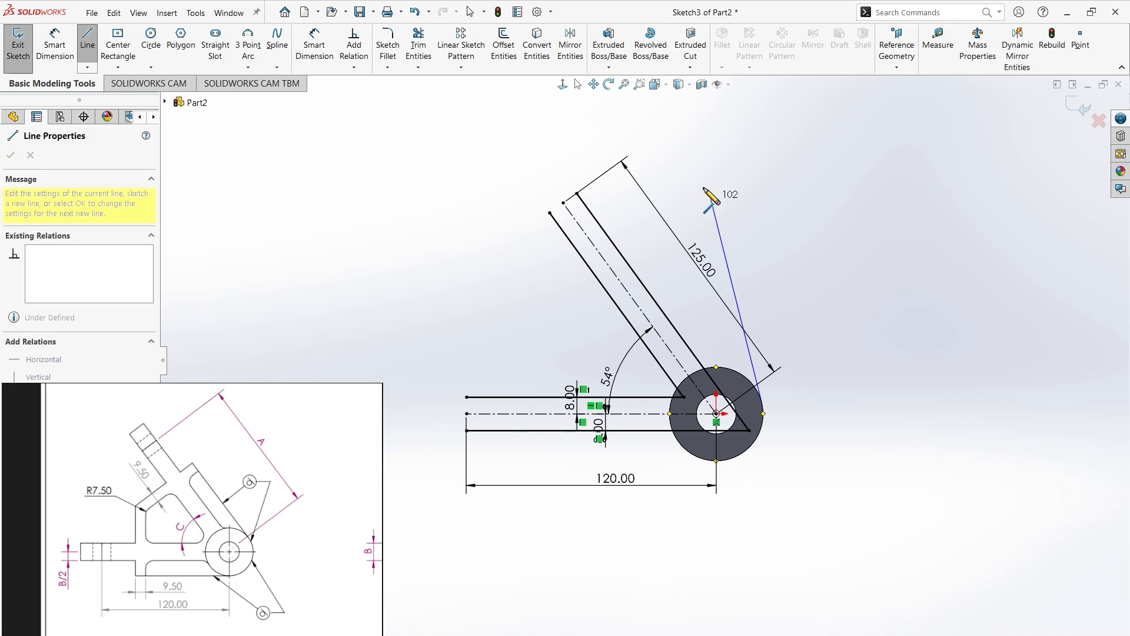
click(714, 234)
key(Escape)
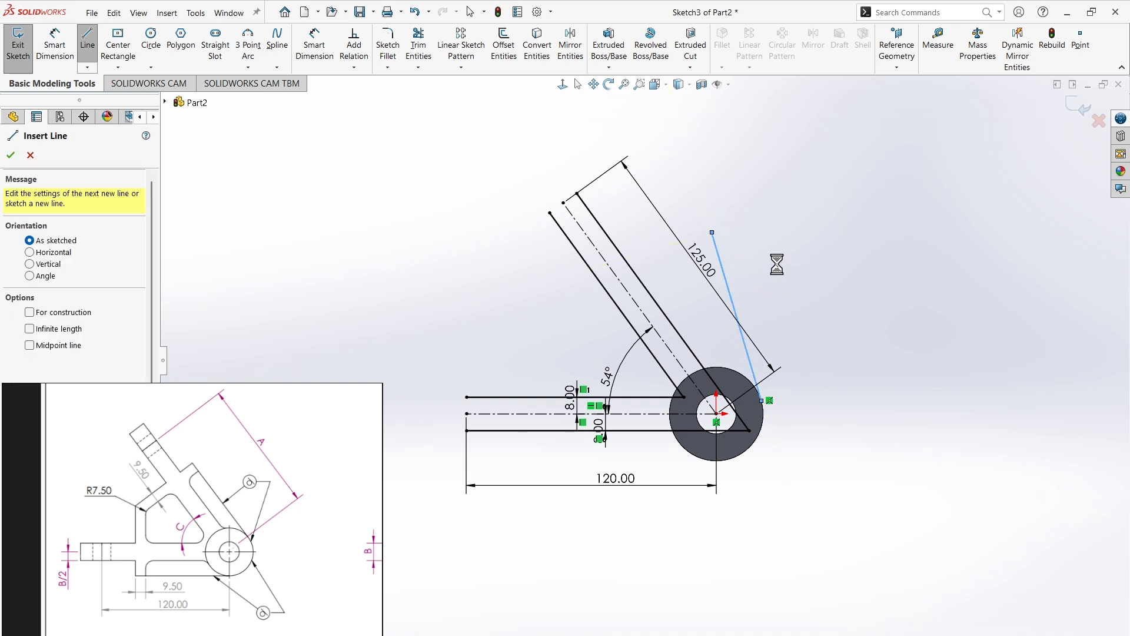
key(Escape)
Sketch a second freehand line about 124 mm long from the hub's lower rim down to the left, below the horizontal arm
key(l)
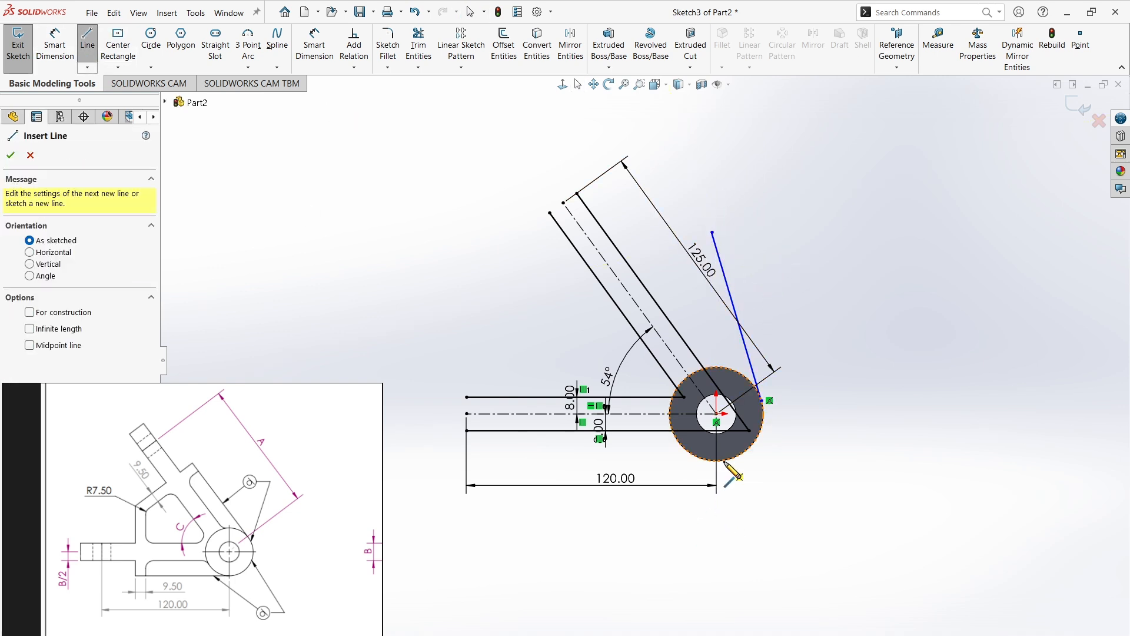
click(716, 460)
click(474, 524)
key(Escape)
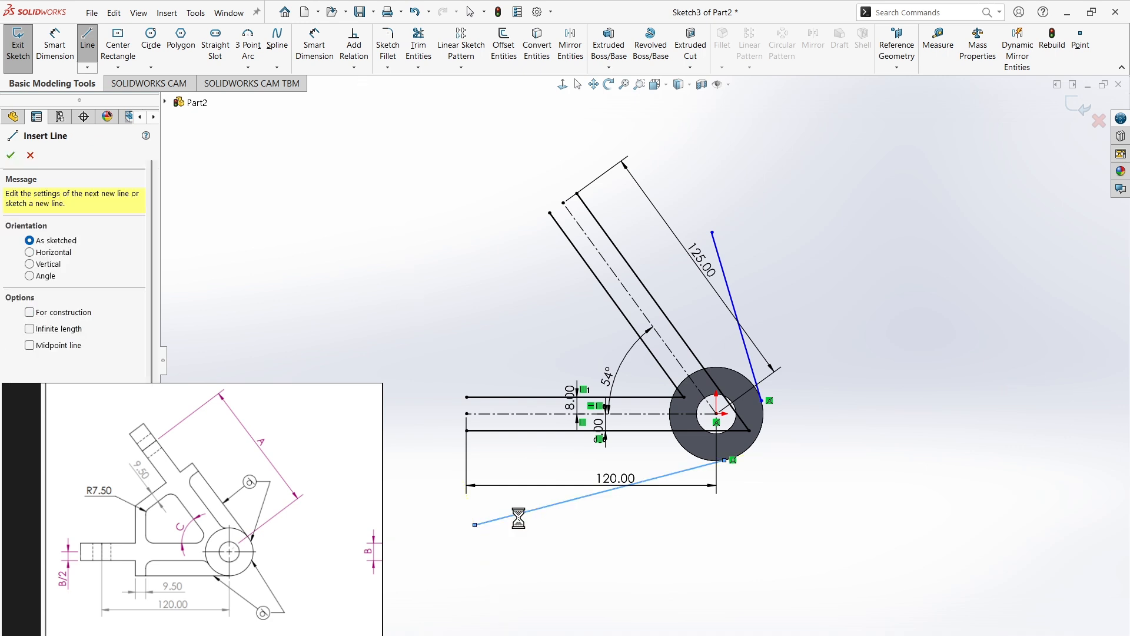
key(Escape)
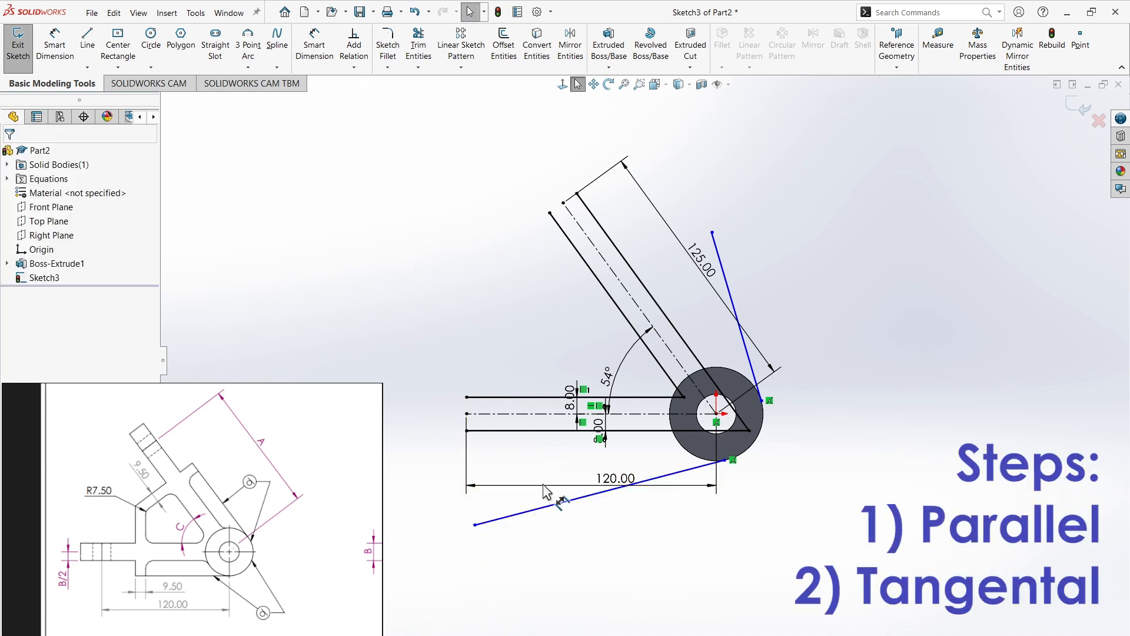
Make the lower freehand line parallel to the horizontal centerline
click(566, 504)
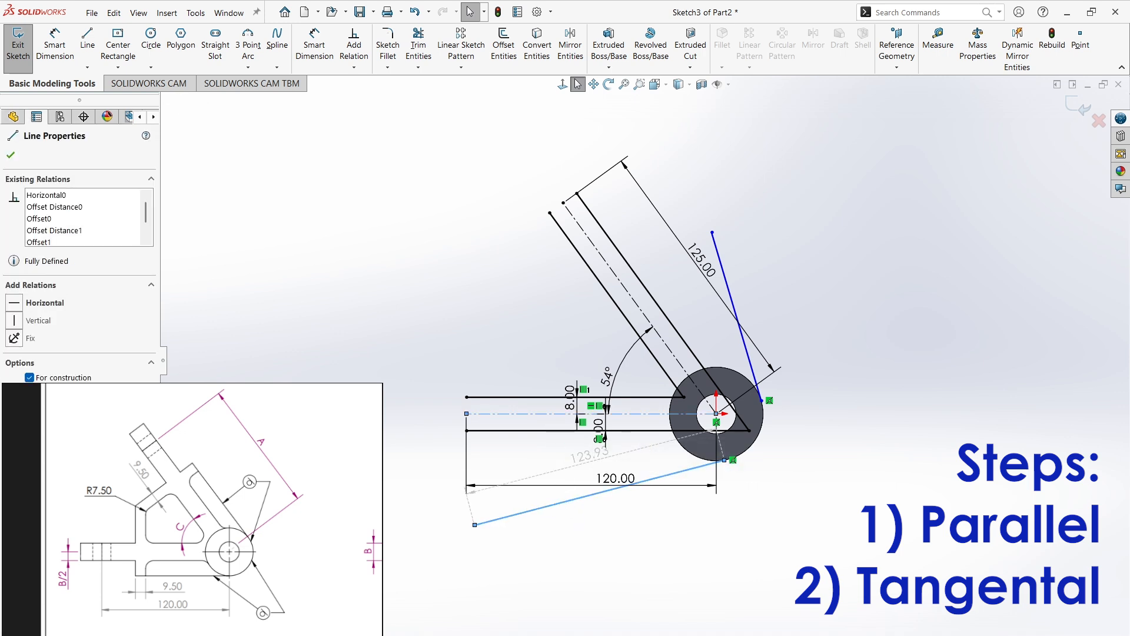
ctrl+click(551, 414)
click(330, 400)
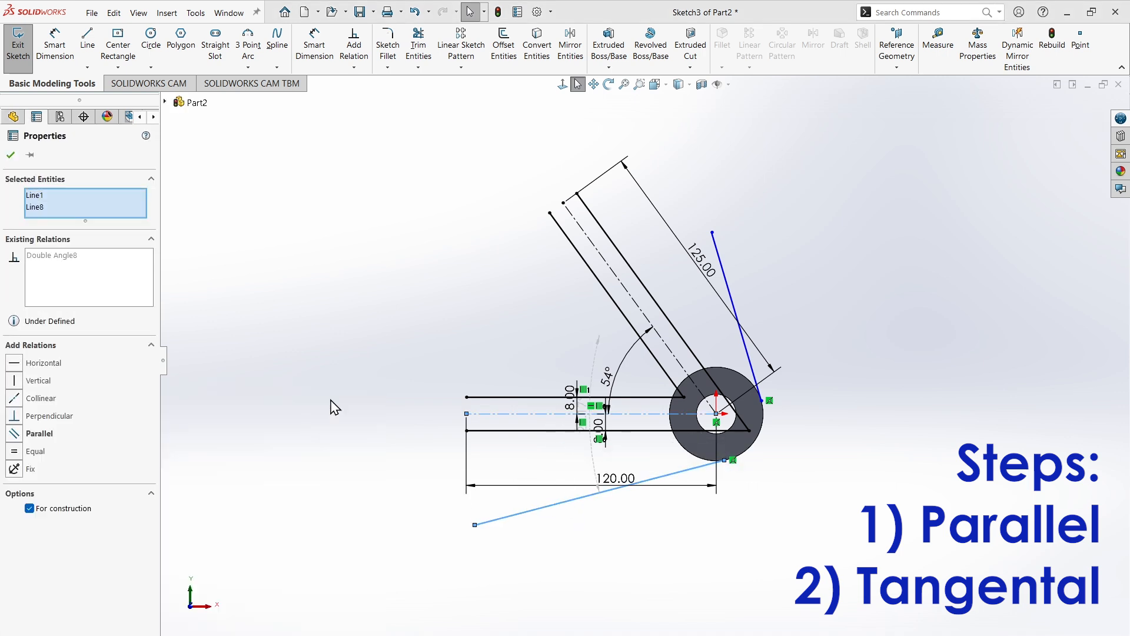
click(15, 433)
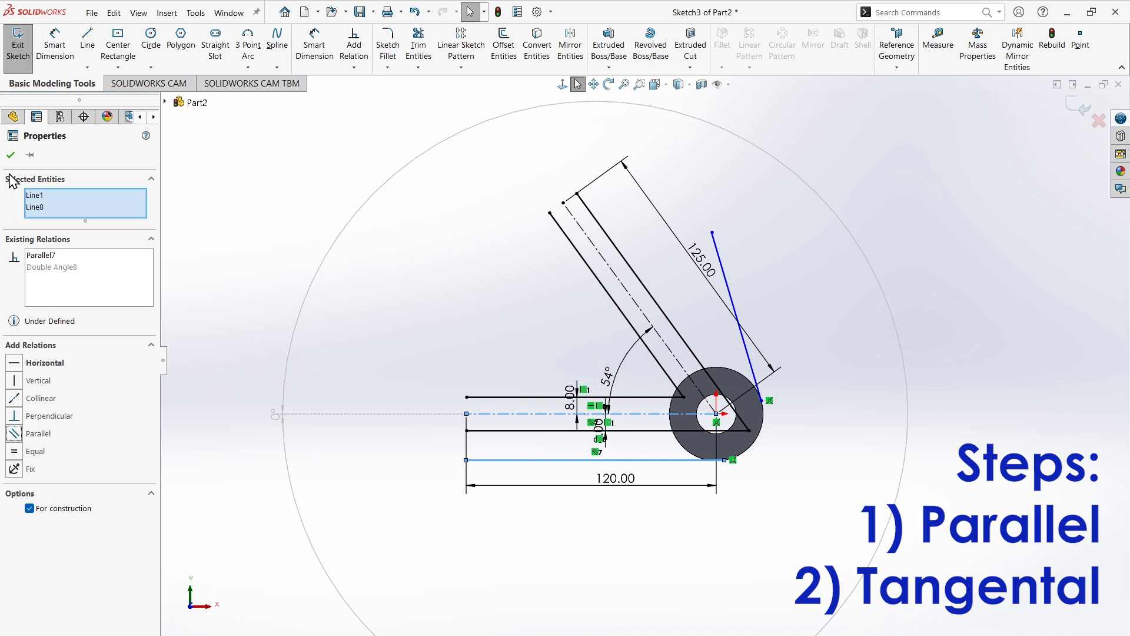
click(11, 155)
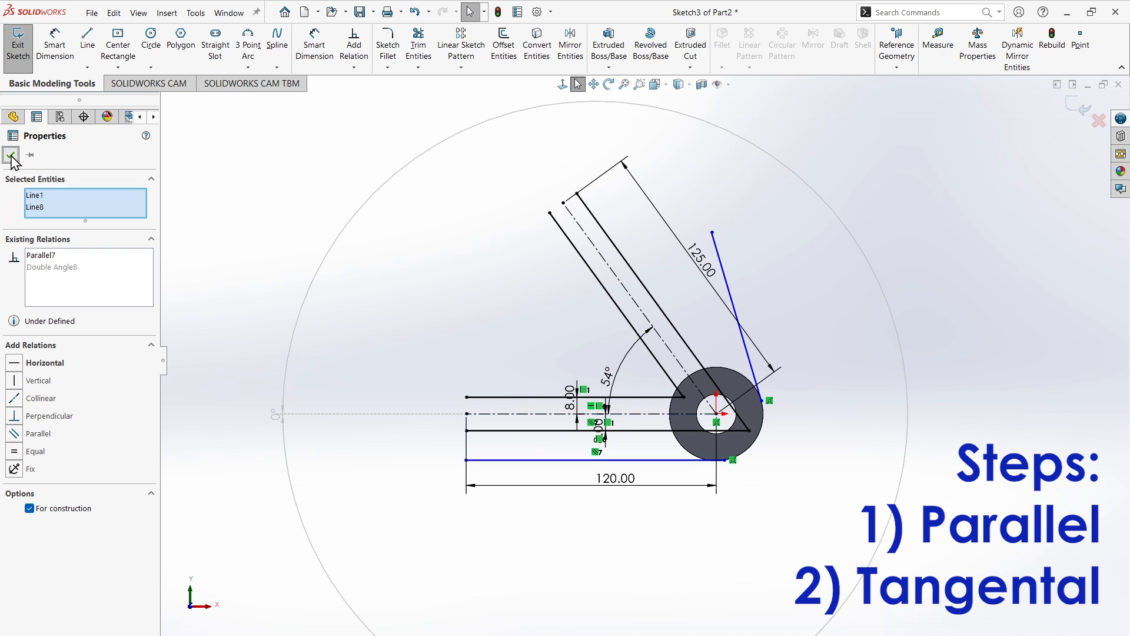
Make the upper freehand line parallel to the slanted centerline
click(716, 246)
ctrl+click(632, 296)
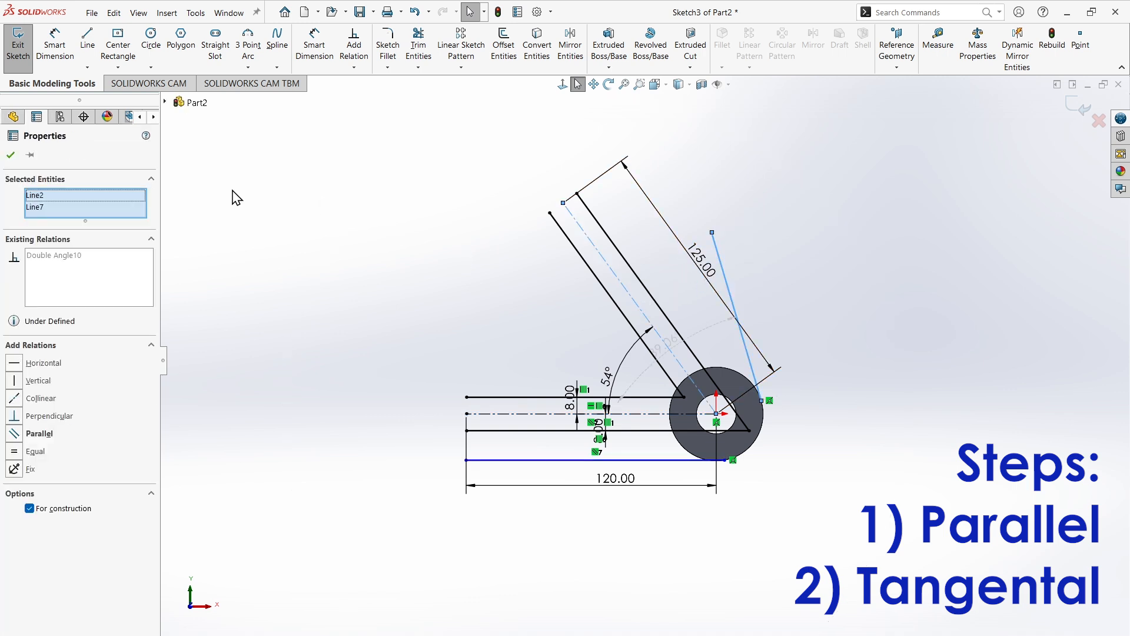
click(16, 436)
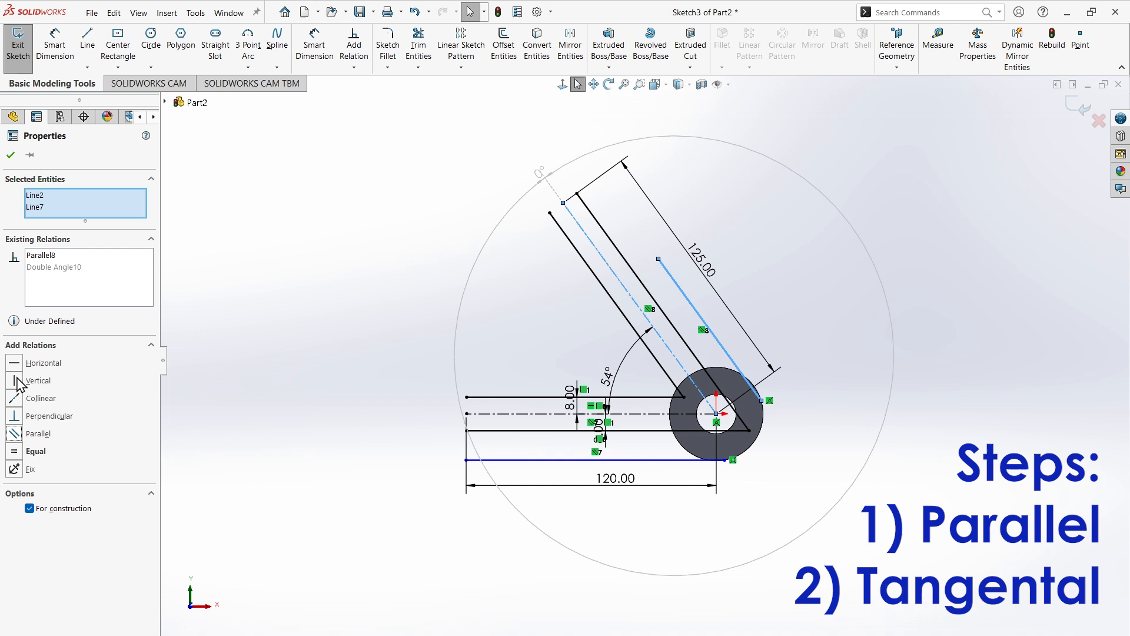
click(10, 155)
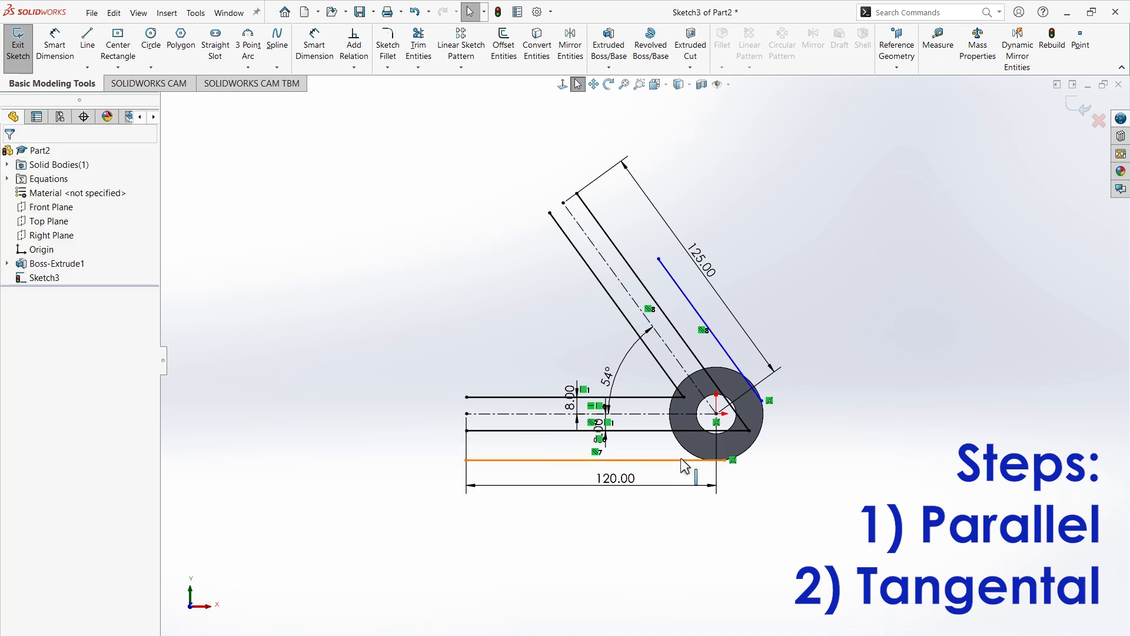
scroll(690, 474, down, 5)
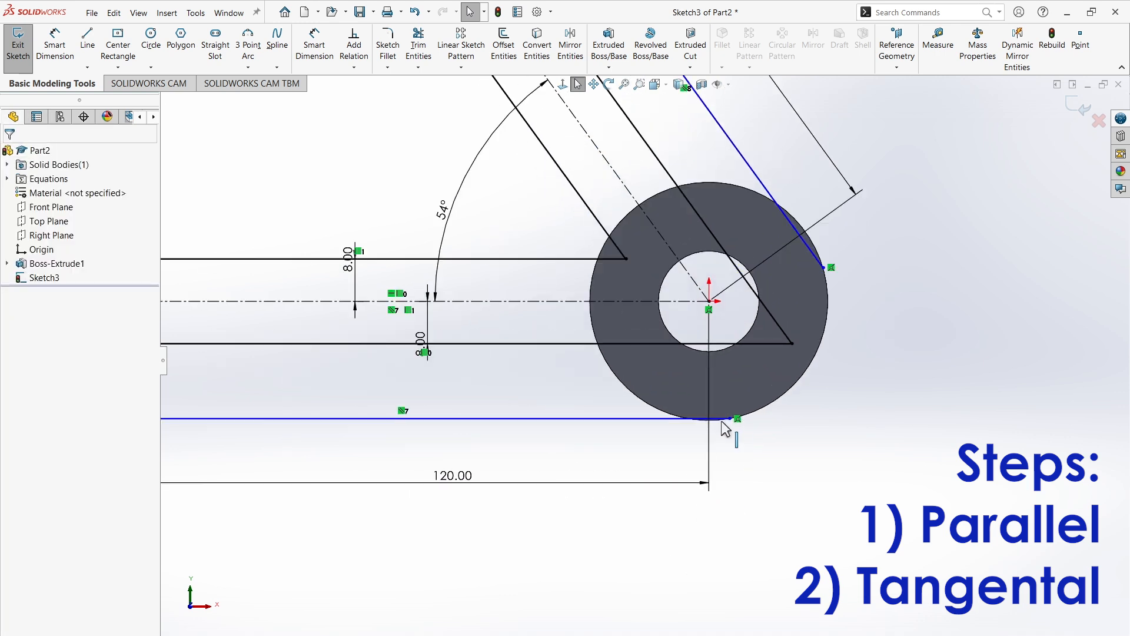
scroll(729, 428, up, 3)
click(644, 401)
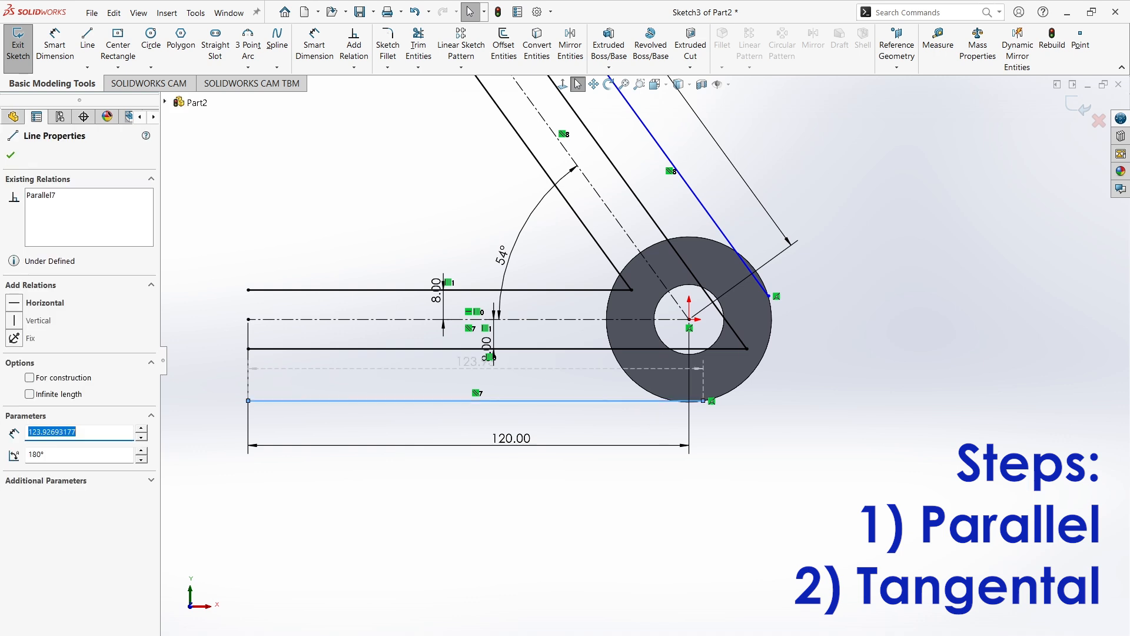
ctrl+click(749, 378)
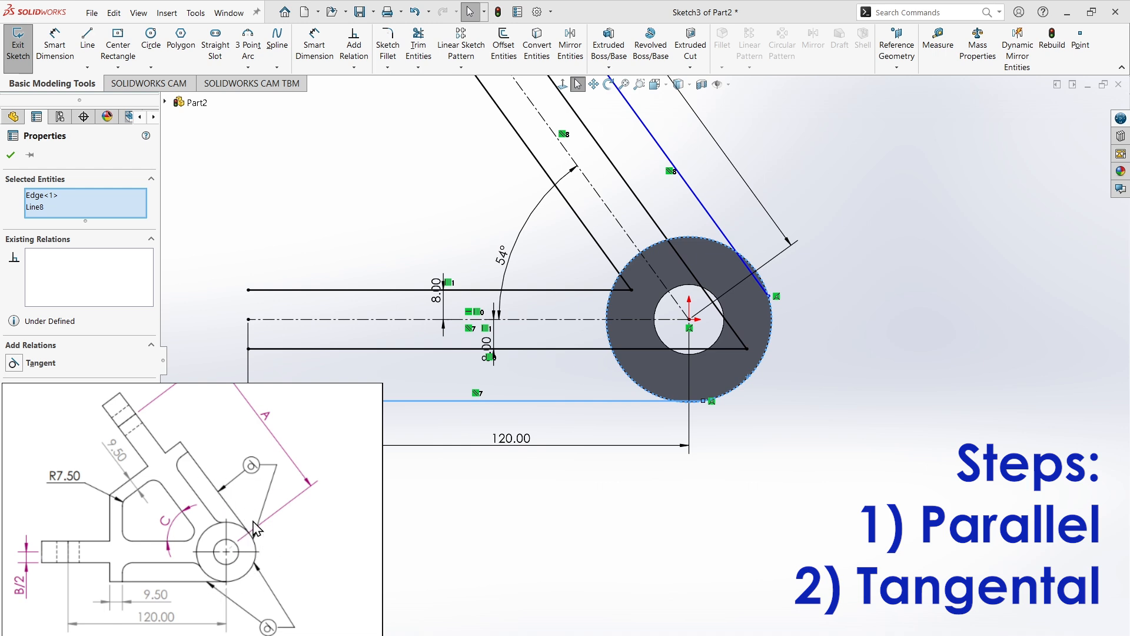
click(327, 396)
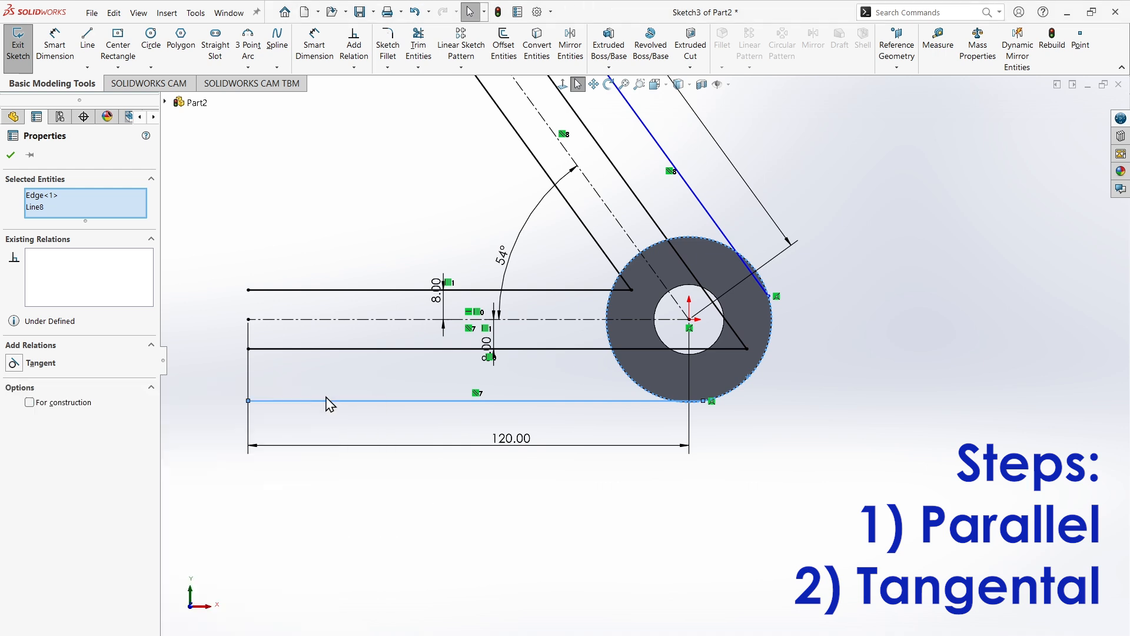
click(715, 437)
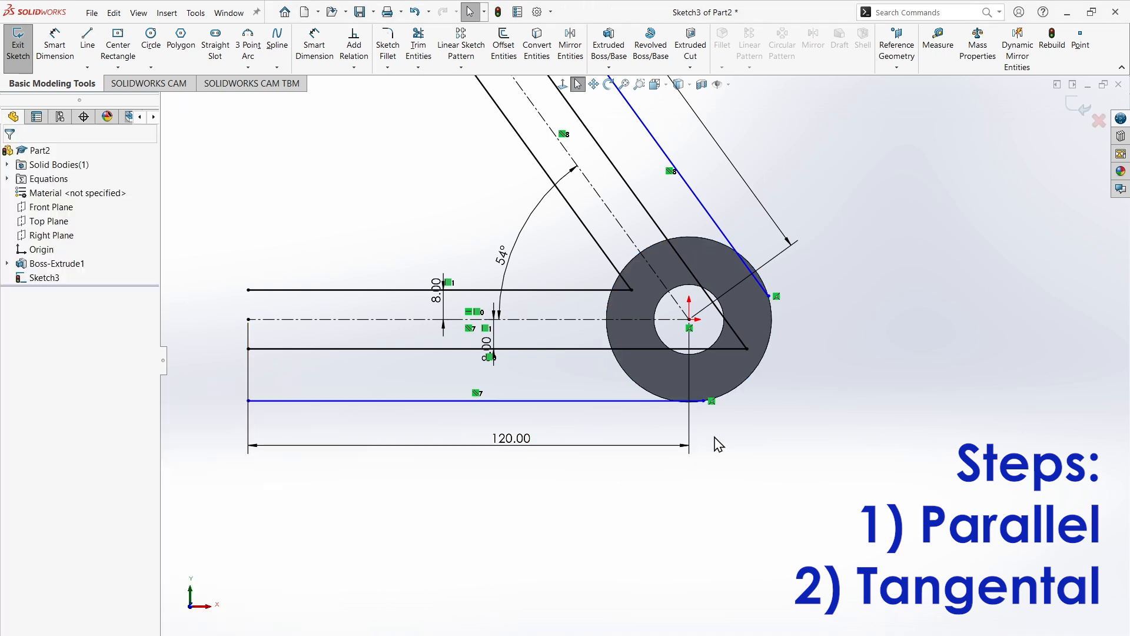
Make the lower horizontal line tangent to the hub's outer circular edge
click(587, 401)
ctrl+click(743, 383)
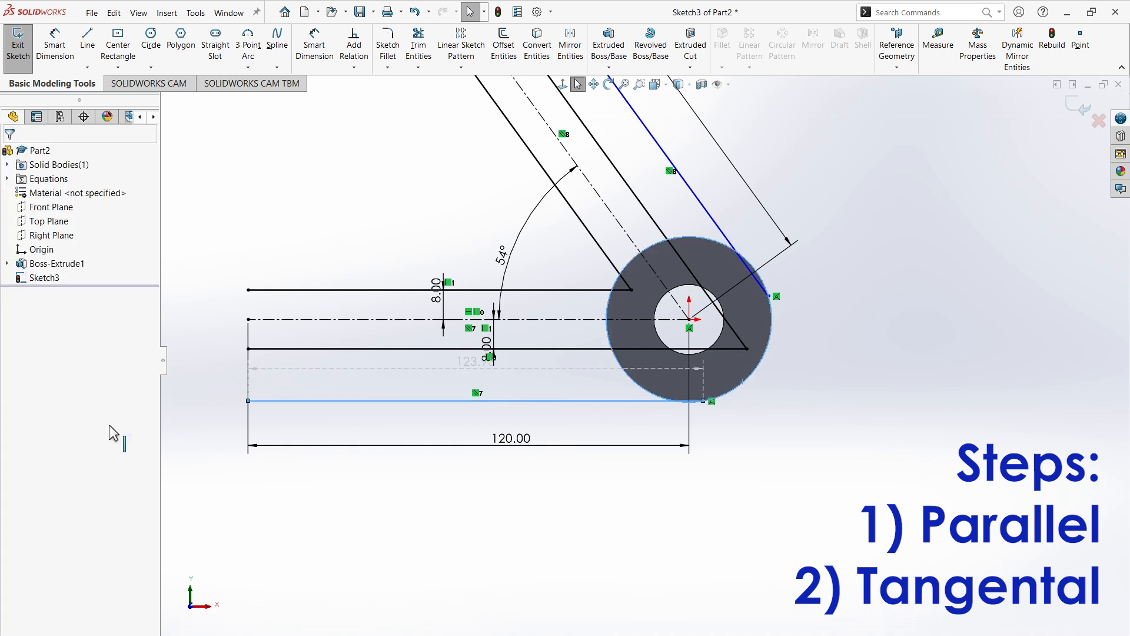
click(13, 364)
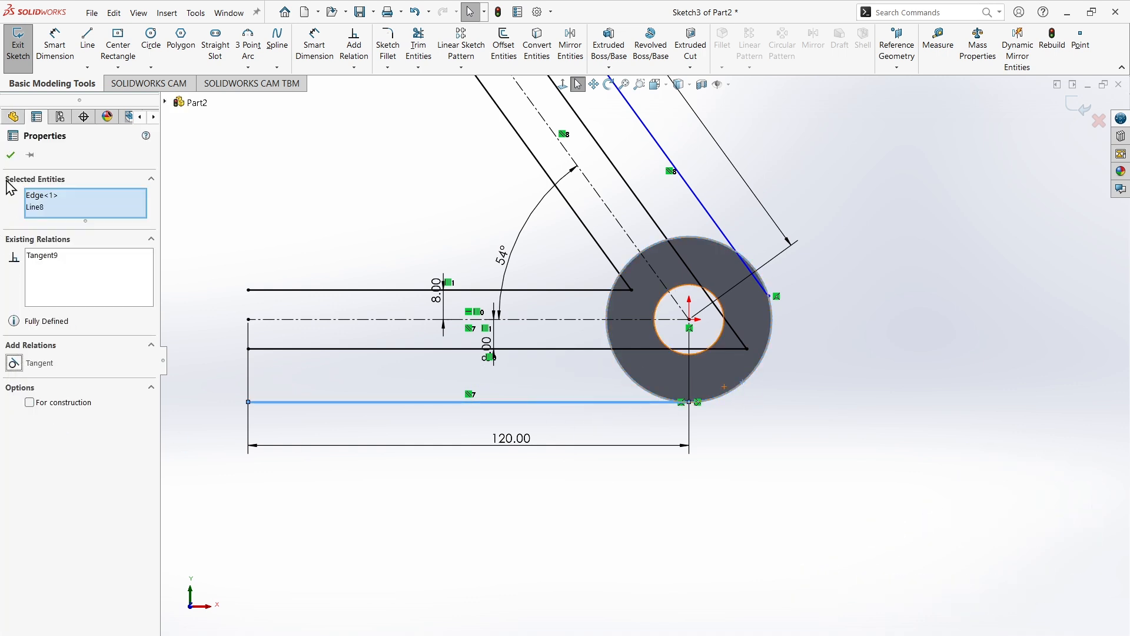
click(11, 155)
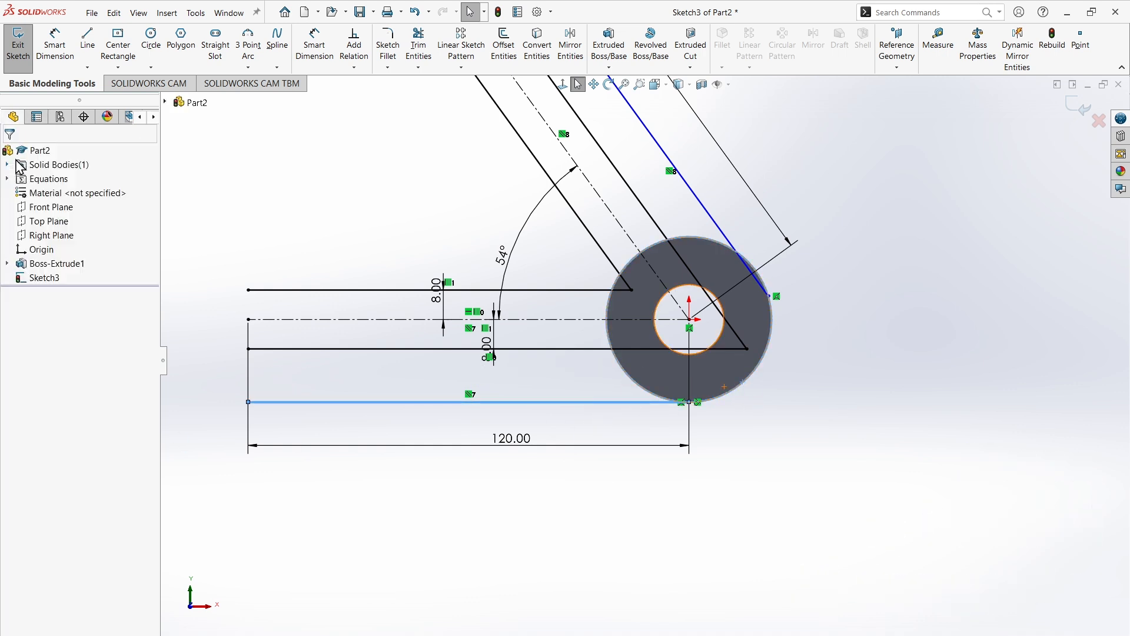
Make the outer slanted line tangent to the hub's outer circular edge
click(754, 262)
ctrl+click(772, 331)
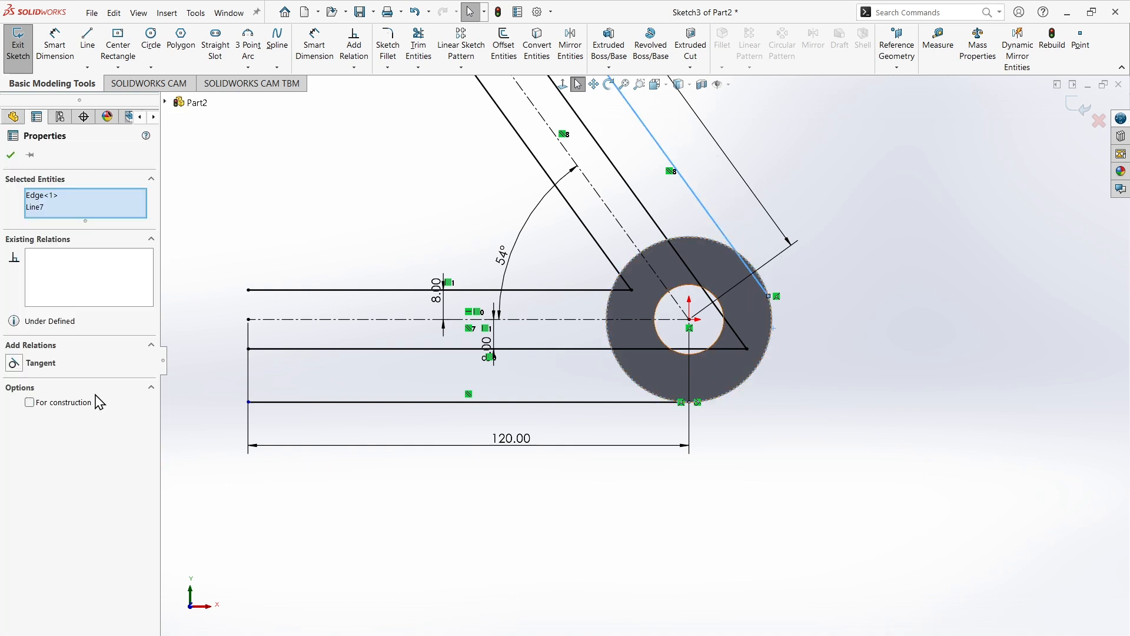
click(13, 363)
click(11, 155)
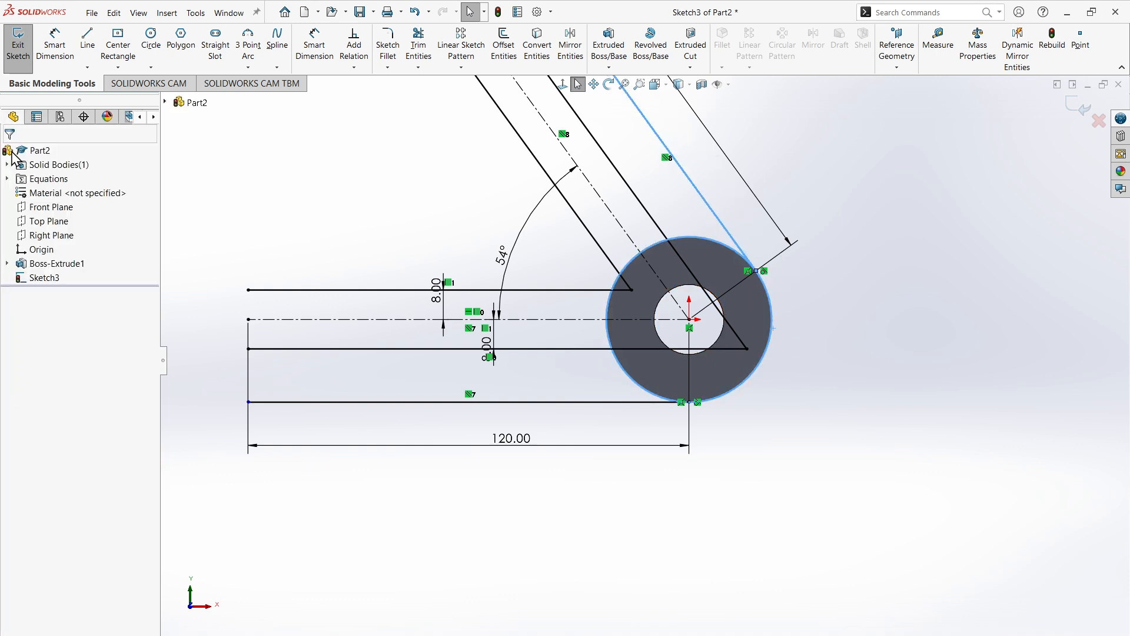
Dimension the horizontal distance between the left ends of the lower tangent line and the horizontal centerline as 31.75 mm
scroll(597, 381, up, 2)
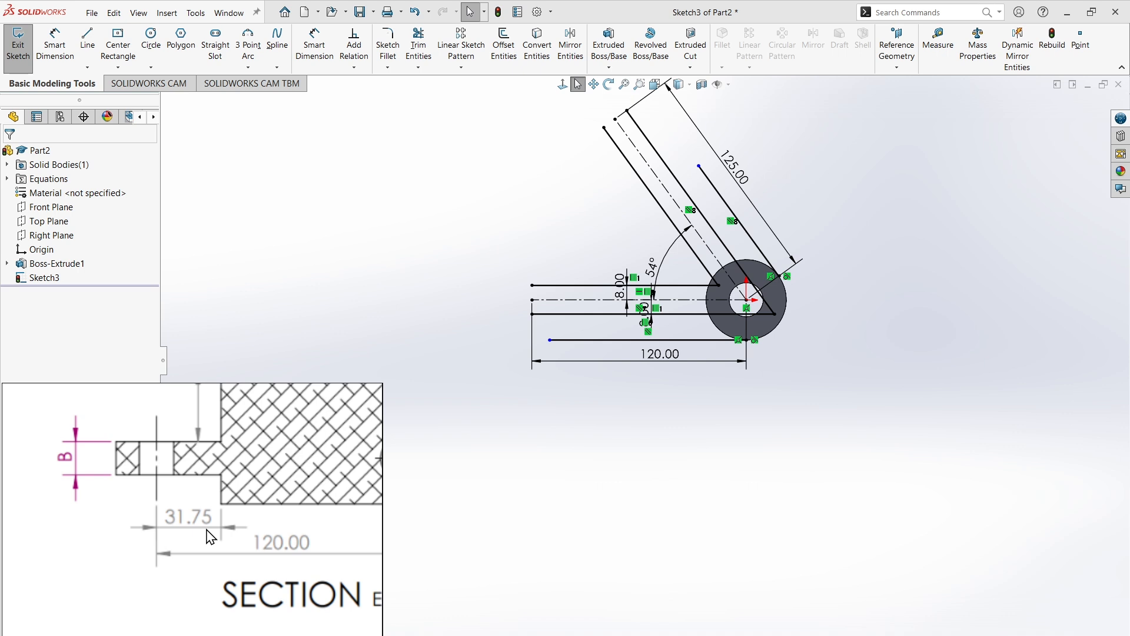
click(54, 41)
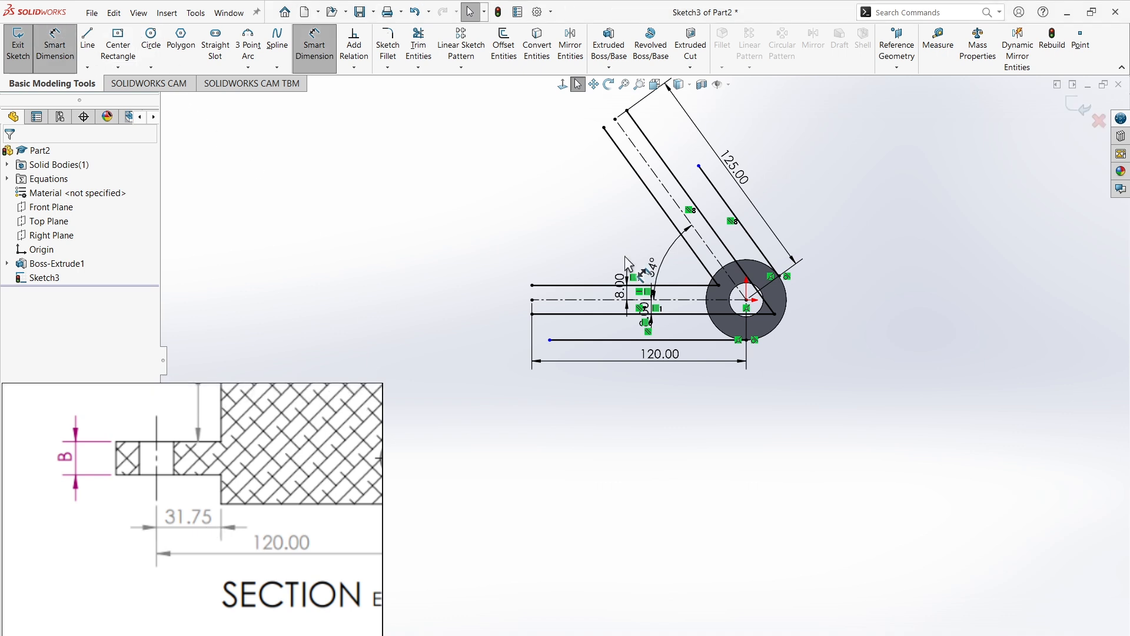
click(549, 340)
click(532, 300)
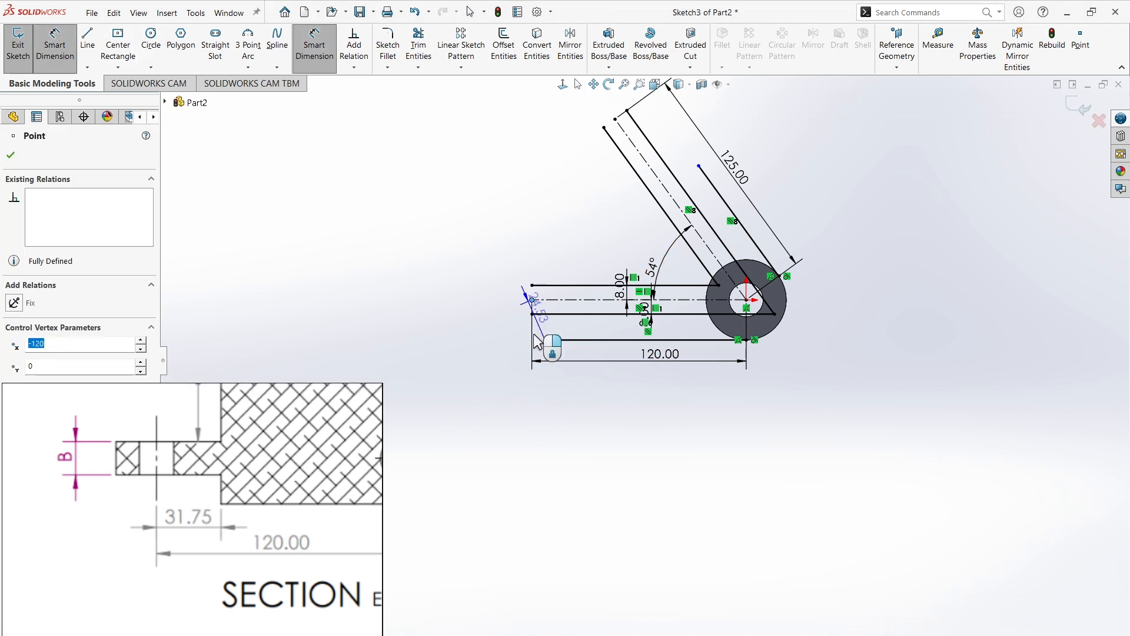
click(539, 393)
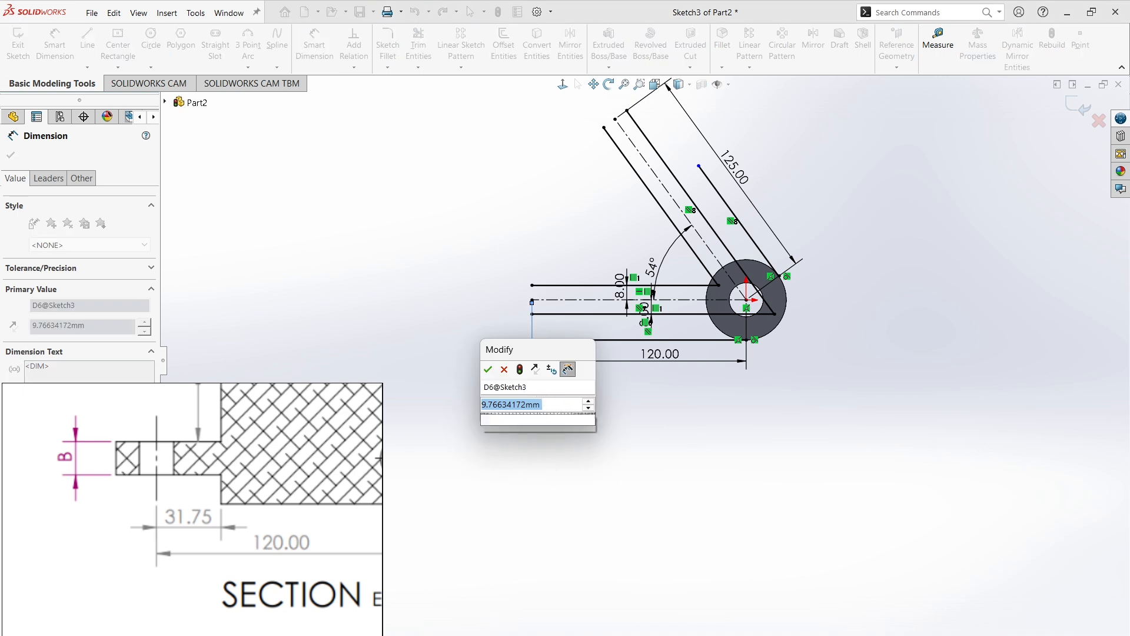
text(31.75)
key(Return)
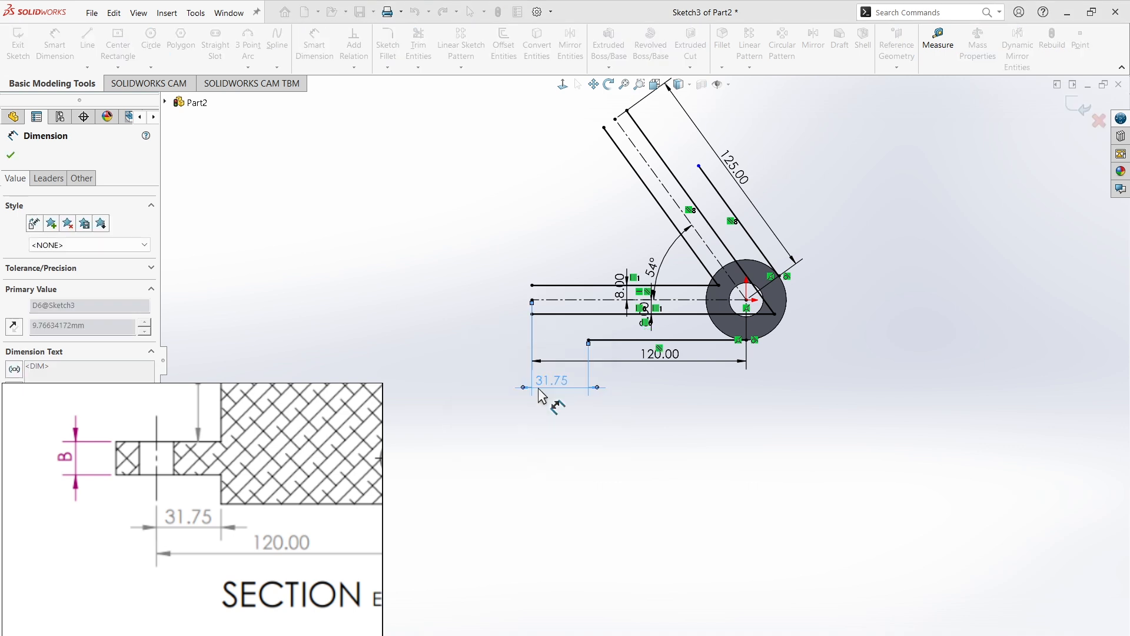
scroll(661, 199, up, 3)
scroll(663, 220, down, 3)
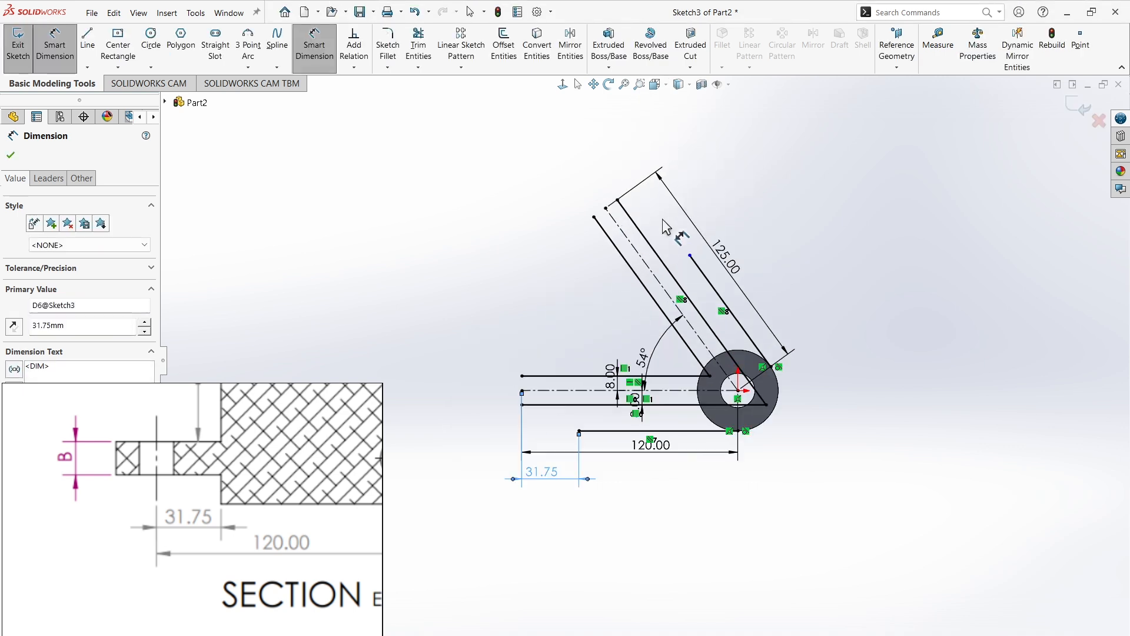
click(70, 52)
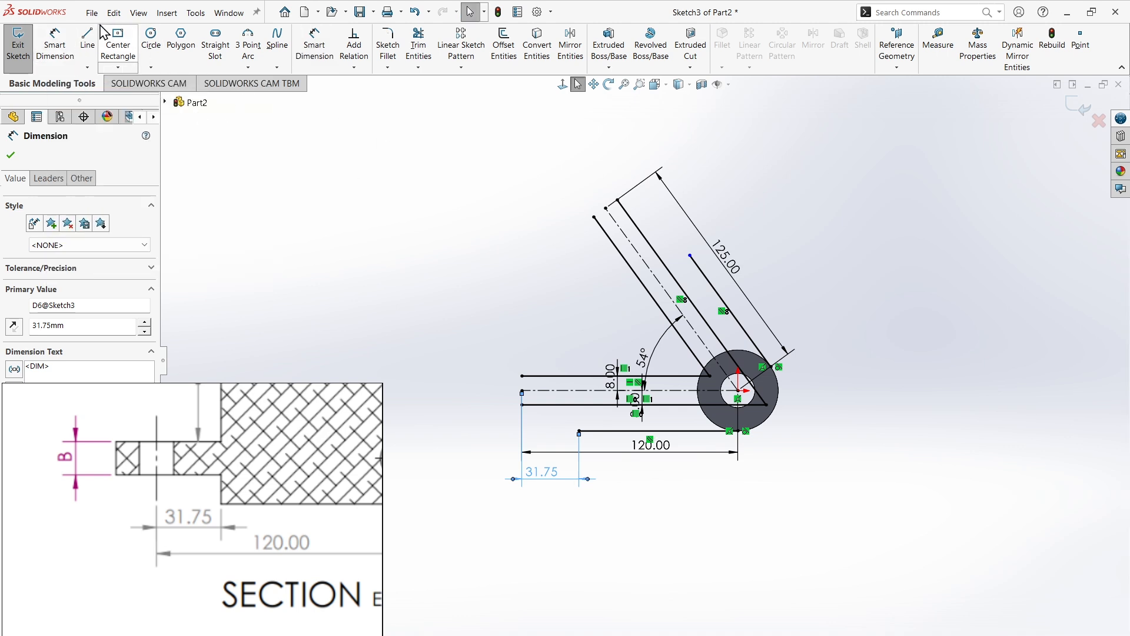
Sketch a vertical line up from the lower tangent line's left end and a sloped line joining it to the slanted tangent line's upper end
click(87, 41)
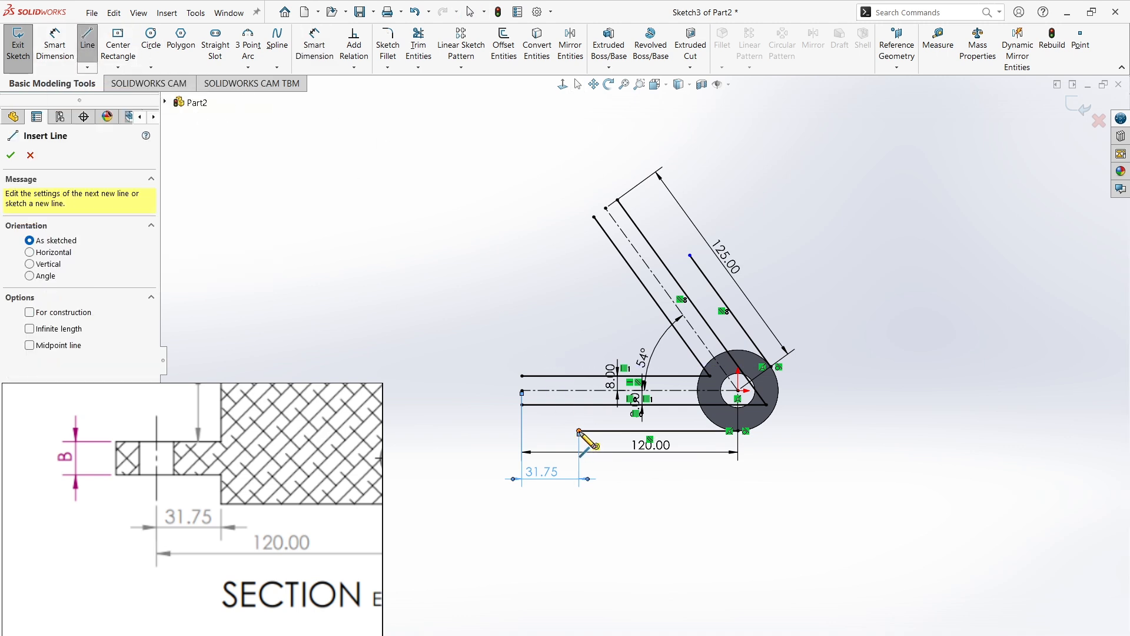
click(579, 430)
click(579, 352)
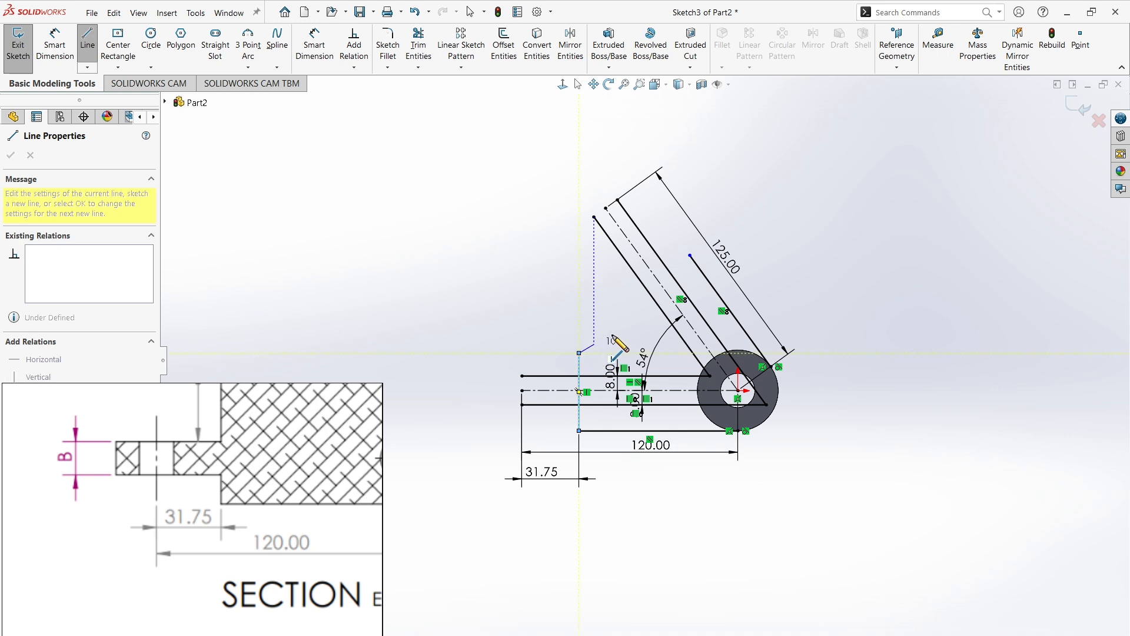
click(690, 256)
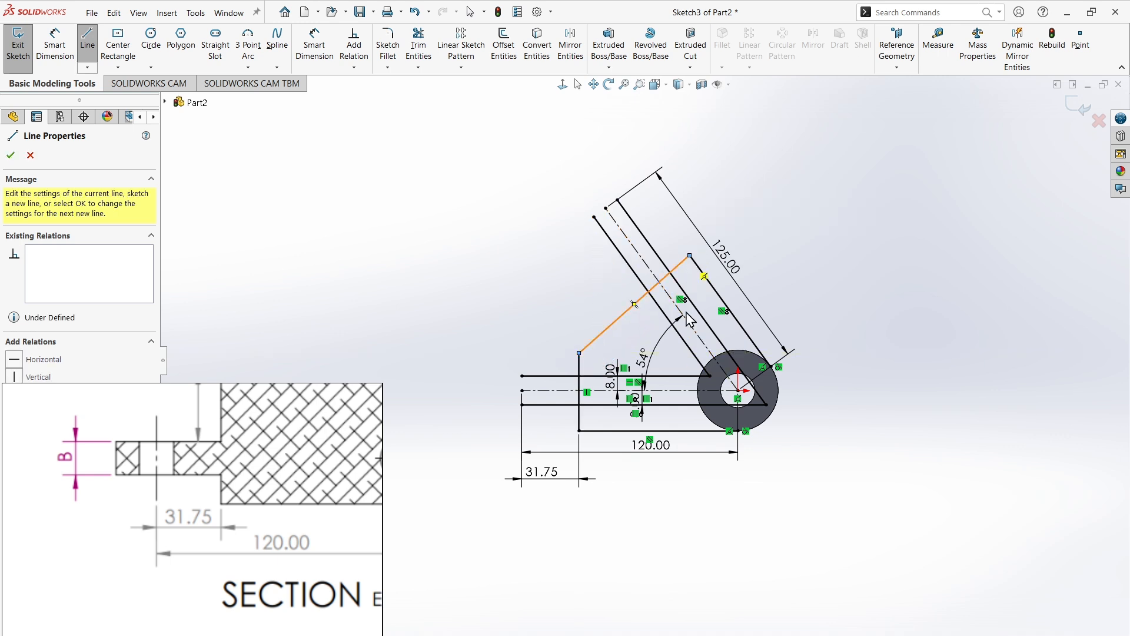
scroll(676, 433, up, 3)
scroll(671, 436, down, 3)
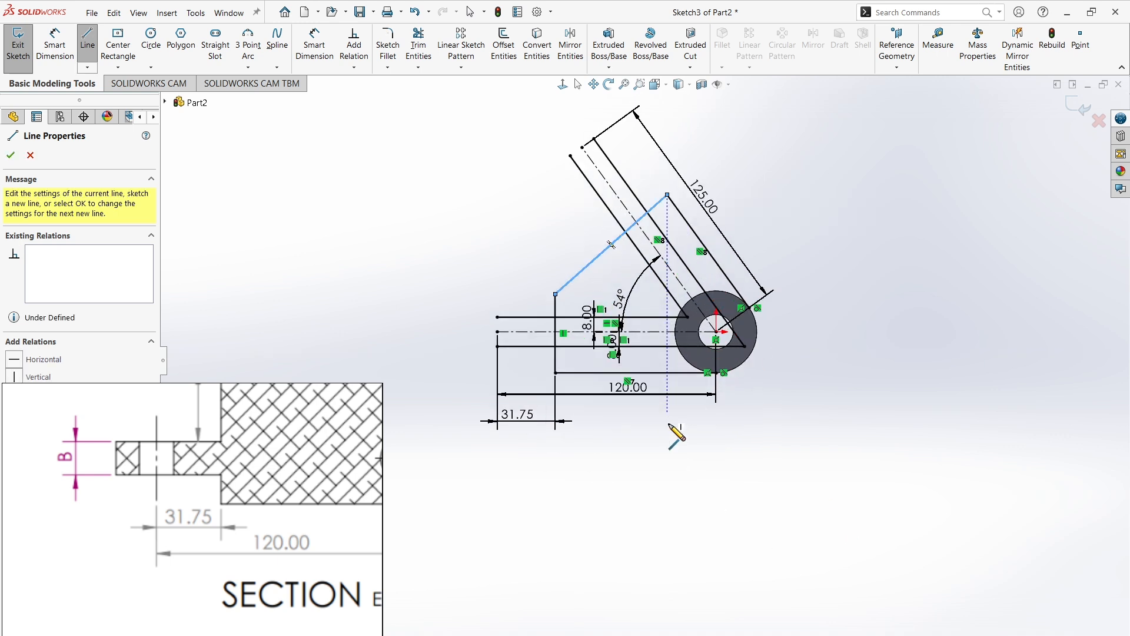
Make the sloped upper line perpendicular to the outer slanted tangent line
scroll(667, 425, down, 1)
scroll(615, 399, up, 1)
scroll(606, 391, down, 2)
key(Escape)
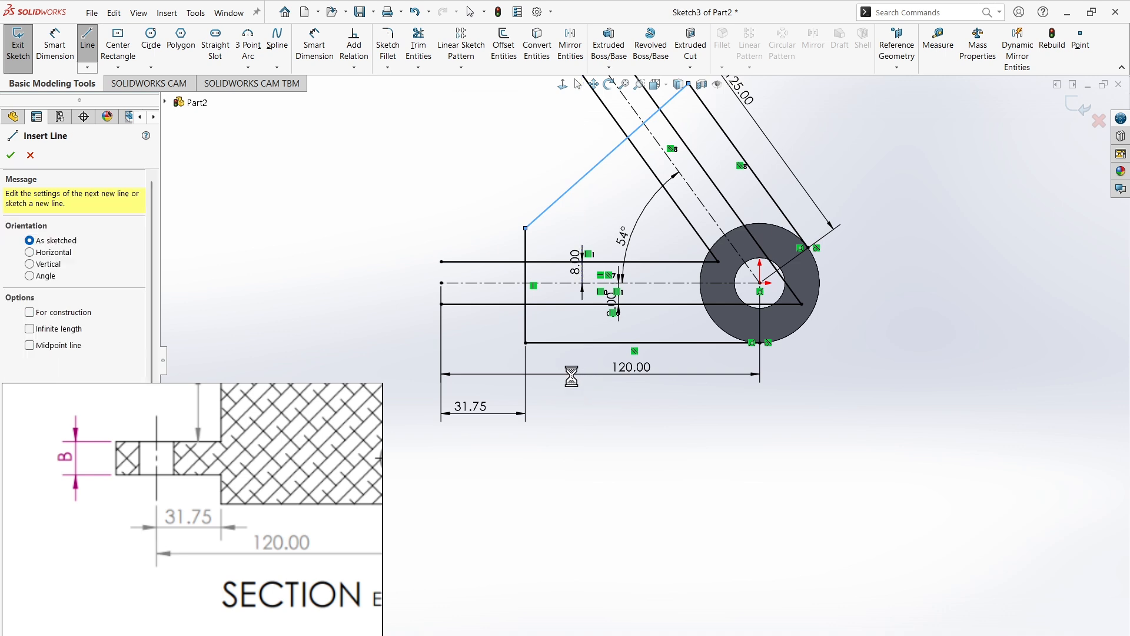
scroll(641, 362, up, 2)
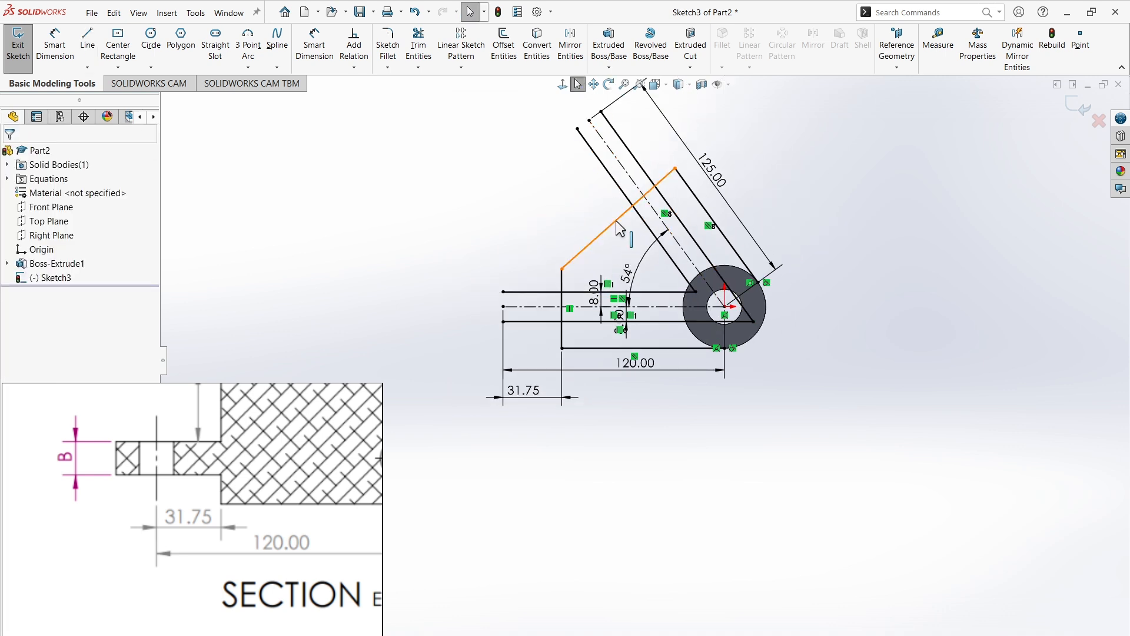
click(616, 222)
ctrl+click(704, 208)
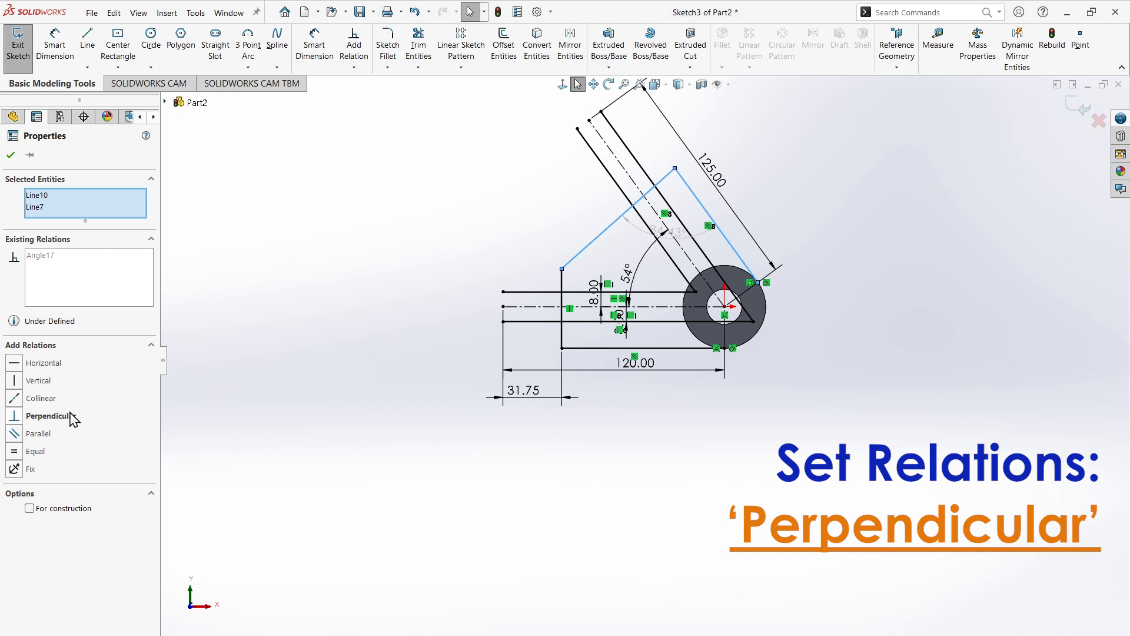
click(18, 419)
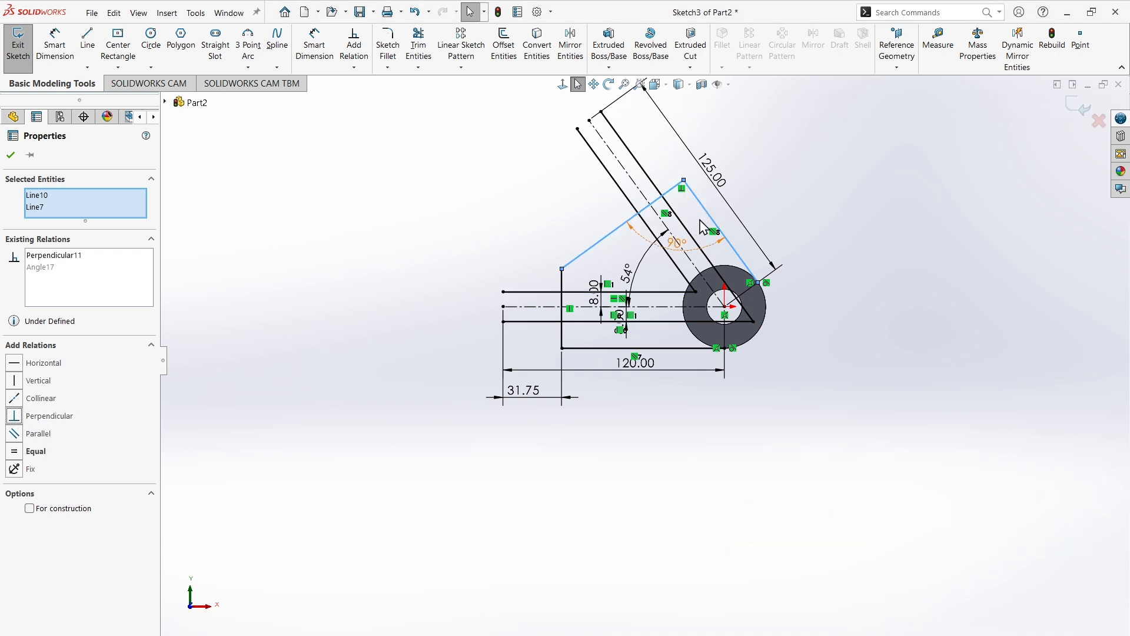
click(10, 159)
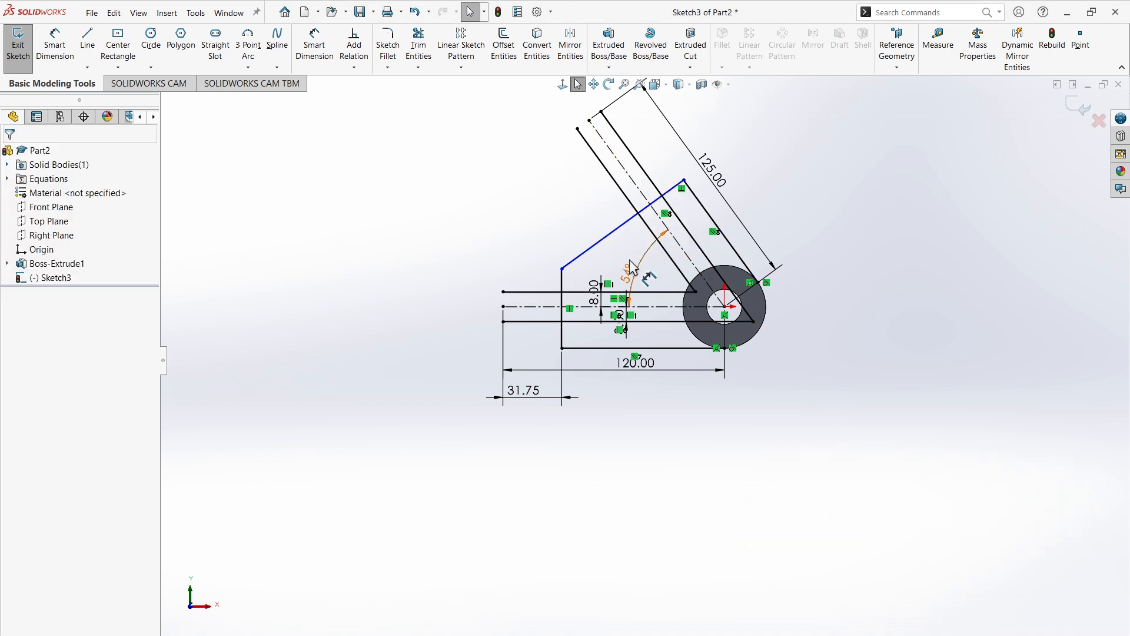
Dimension the vertical distance from the vertical line's upper end to the horizontal arm's upper line as 35 mm
click(55, 44)
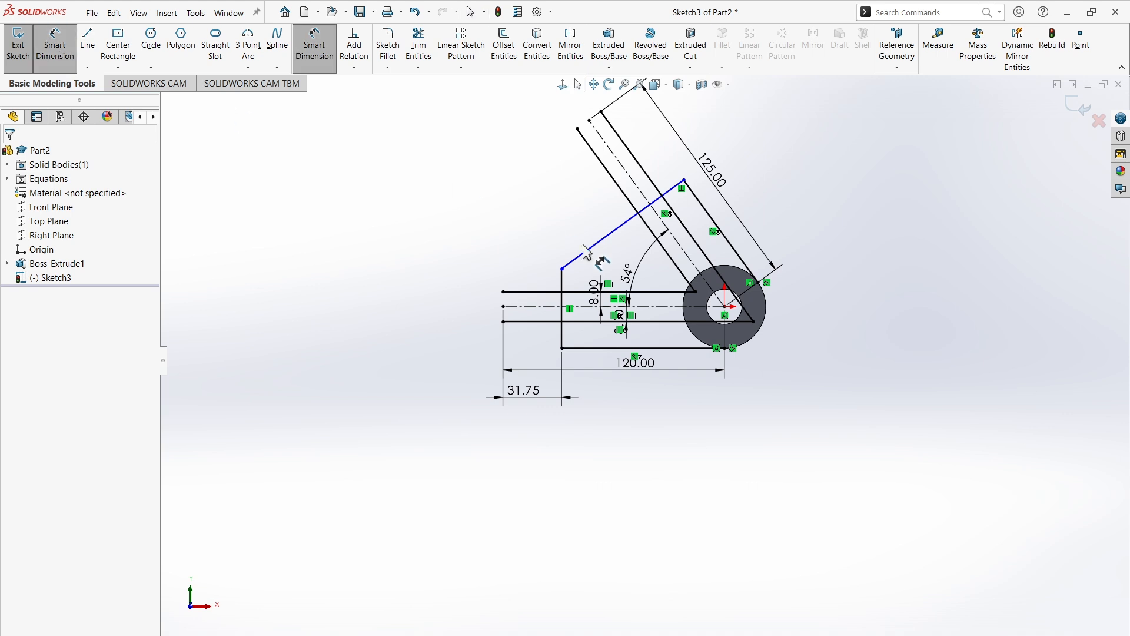
click(562, 269)
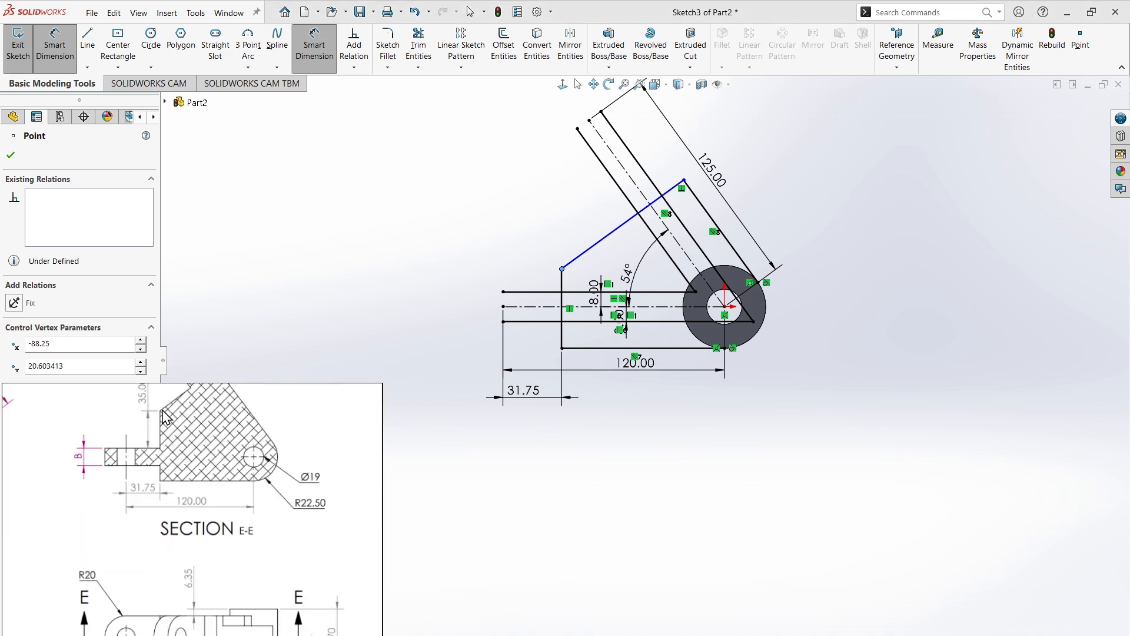
mouse_move(351, 387)
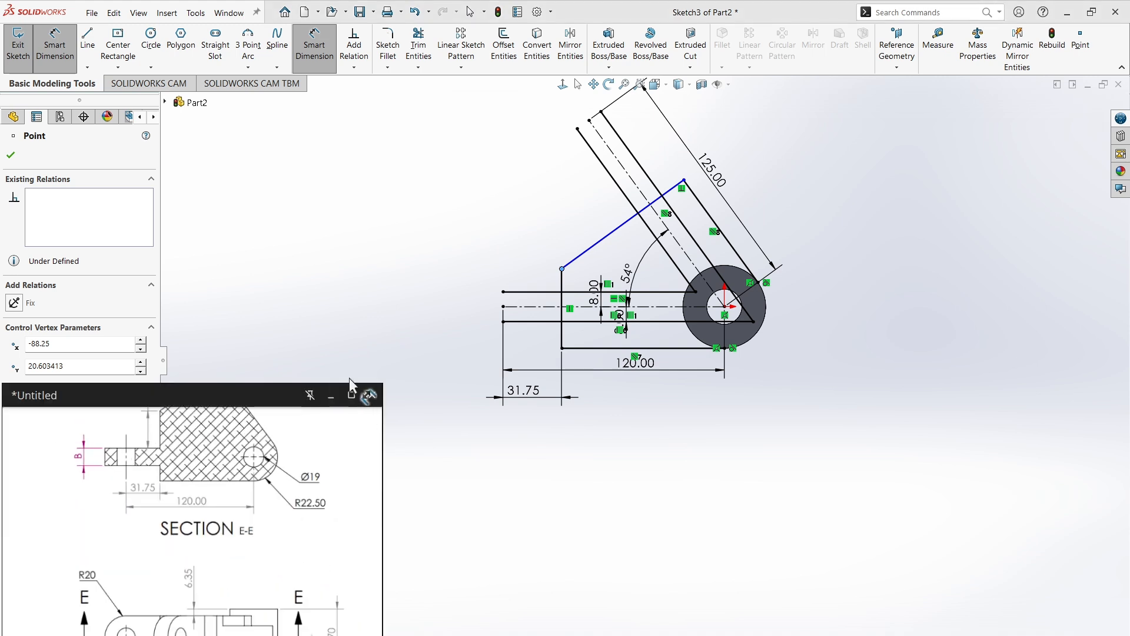
scroll(200, 456, up, 3)
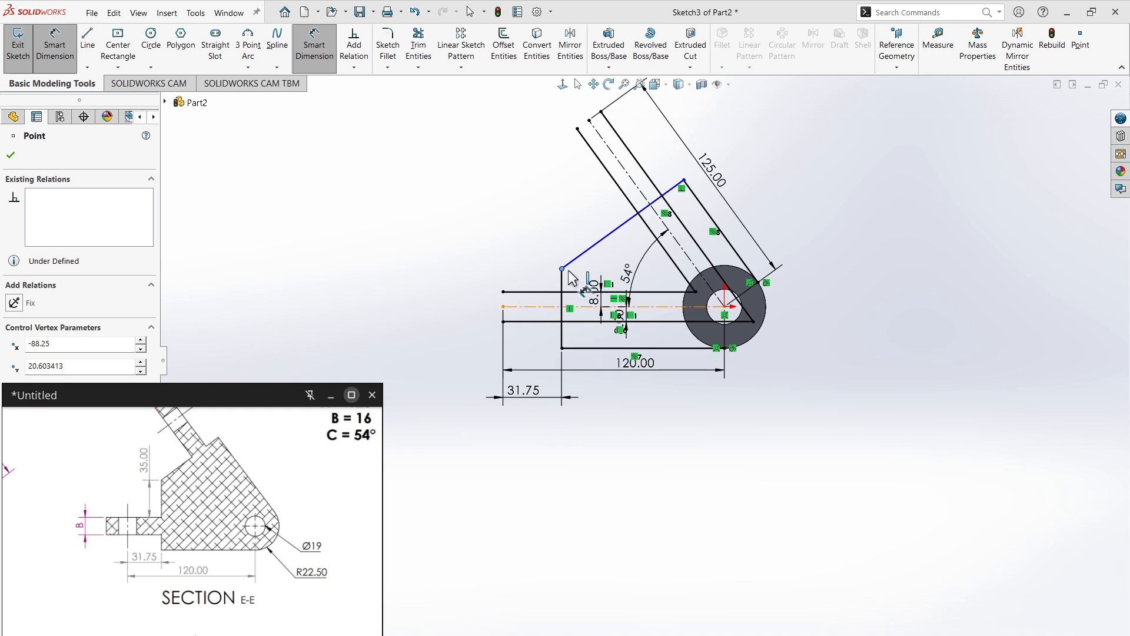
click(532, 291)
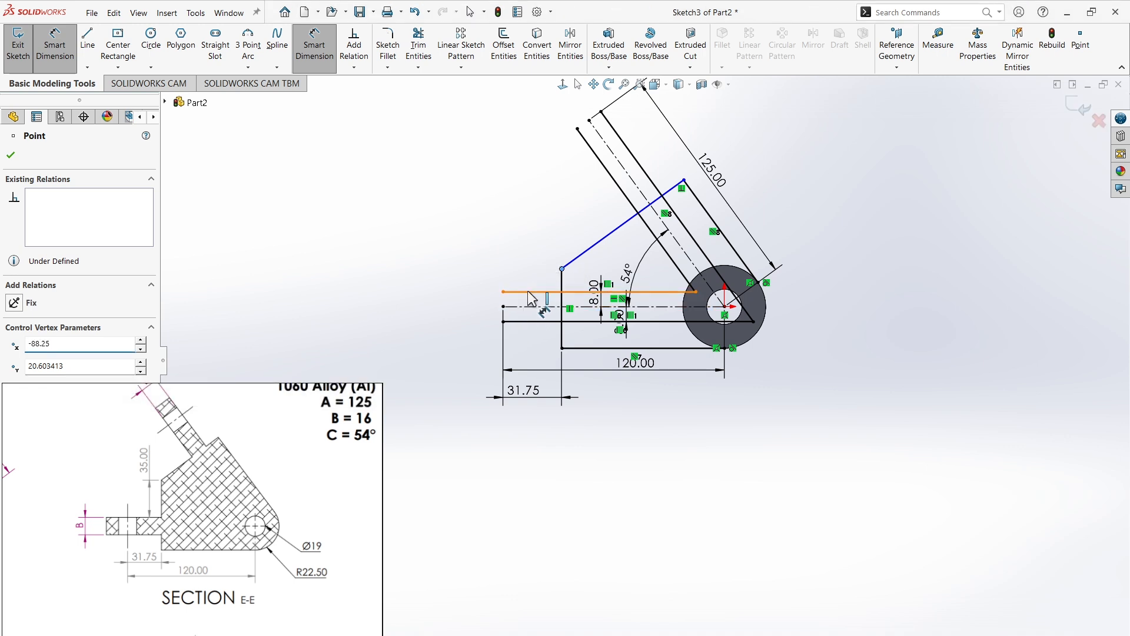
click(492, 250)
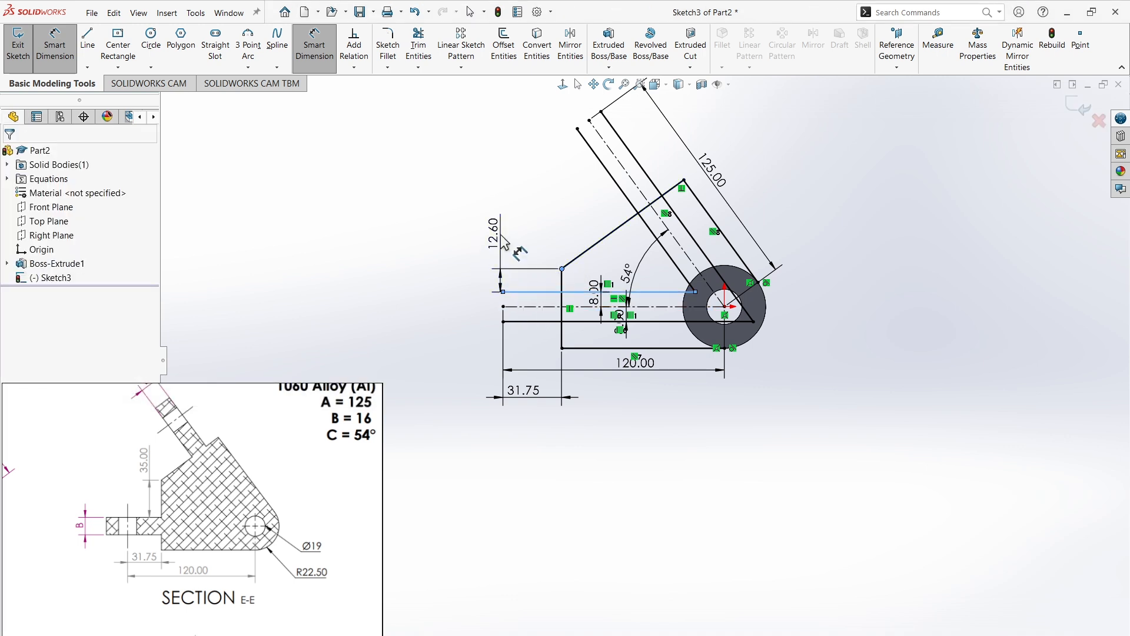
text(35)
key(Return)
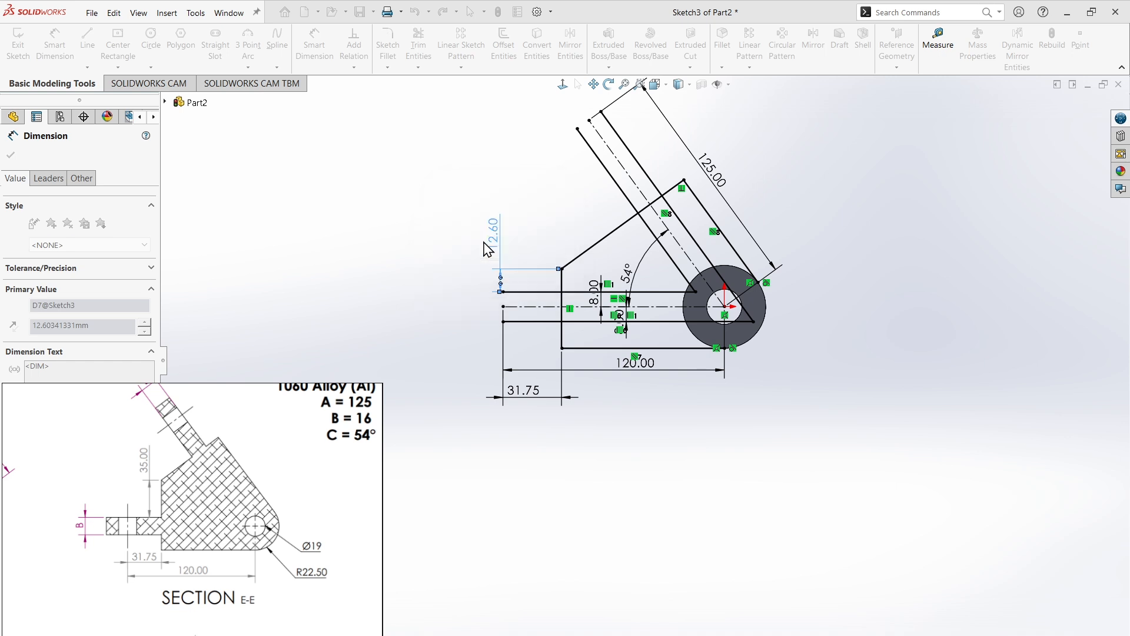
drag(488, 140, 525, 265)
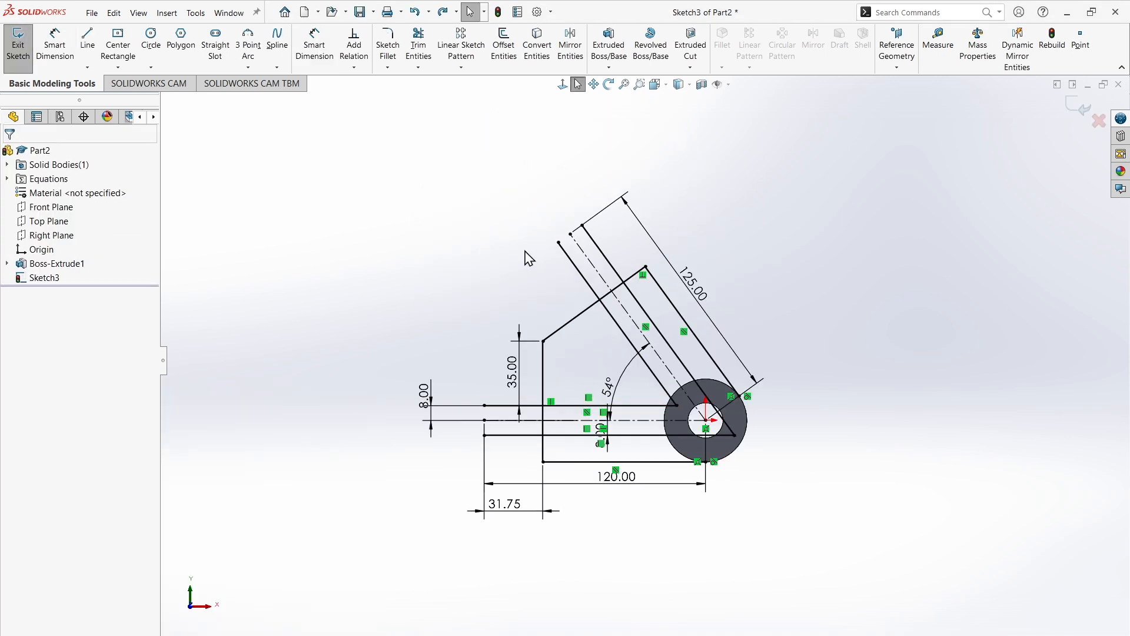
Trim away the arm lines inside the body, the body segments crossing both arm openings, and both centerlines
click(418, 46)
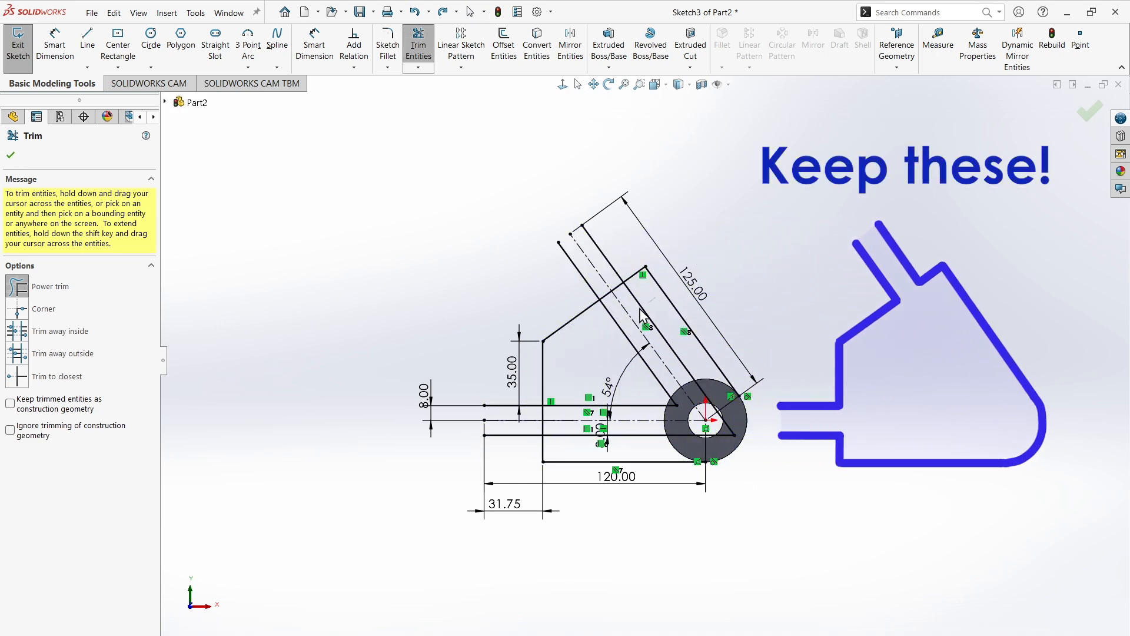
mouse_move(655, 297)
mouse_down()
mouse_move(621, 322)
mouse_move(591, 387)
mouse_move(588, 449)
mouse_move(579, 445)
mouse_up()
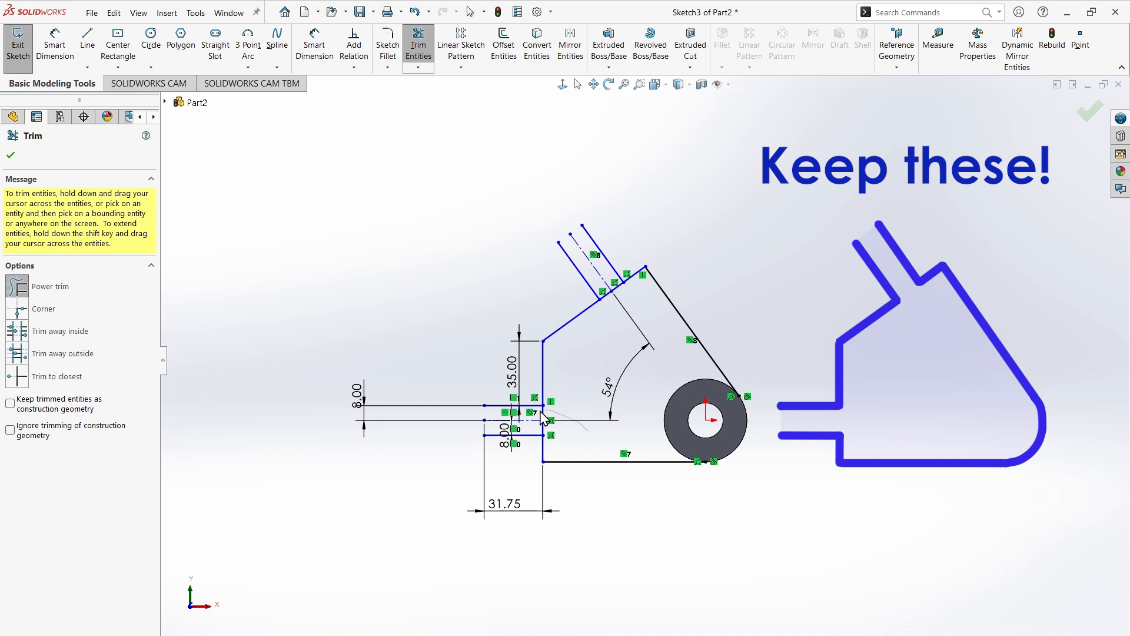
mouse_move(541, 411)
mouse_down()
mouse_move(545, 427)
mouse_move(583, 407)
mouse_up()
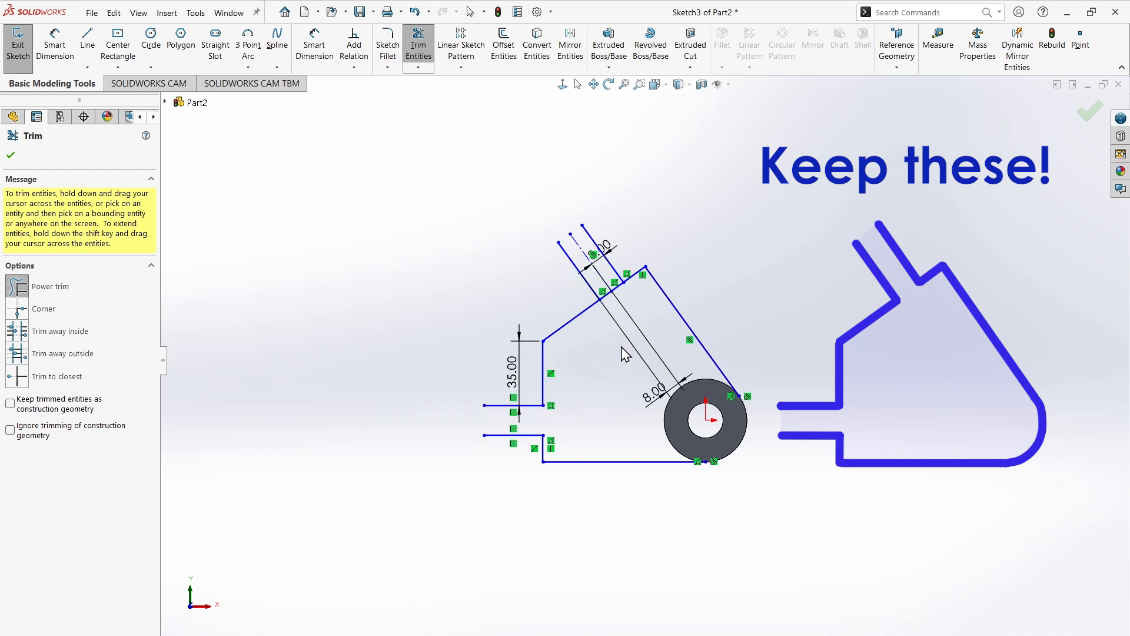
drag(615, 289, 614, 318)
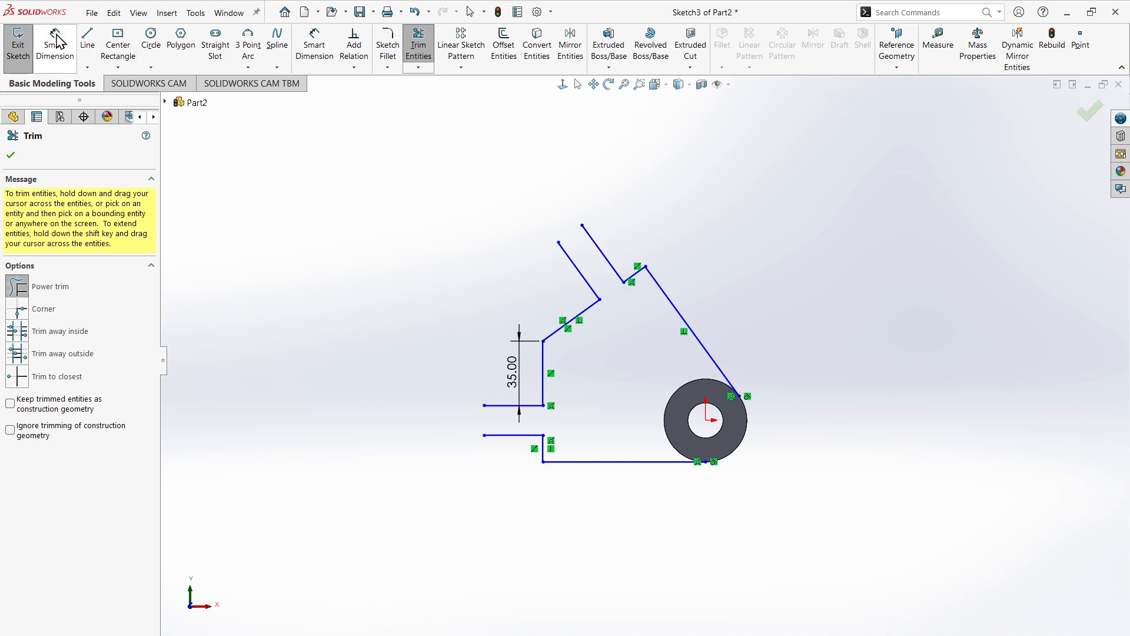
Close the open ends of the slanted arm and the horizontal arm with straight lines
click(87, 39)
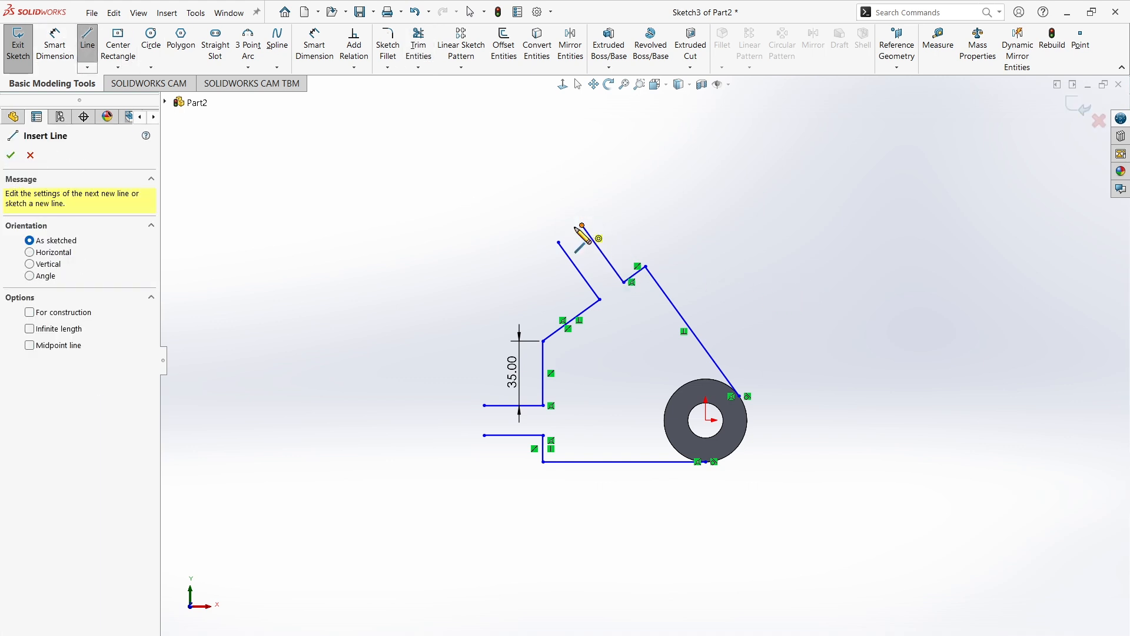
drag(582, 226, 558, 242)
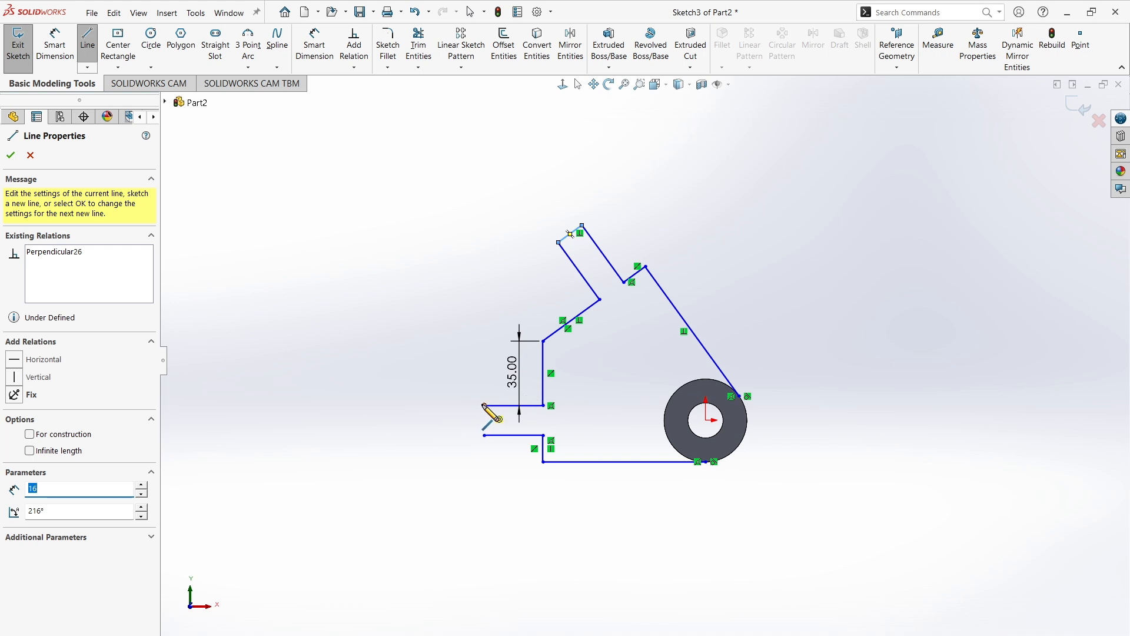
mouse_move(483, 405)
mouse_down()
mouse_move(485, 448)
mouse_move(484, 435)
mouse_up()
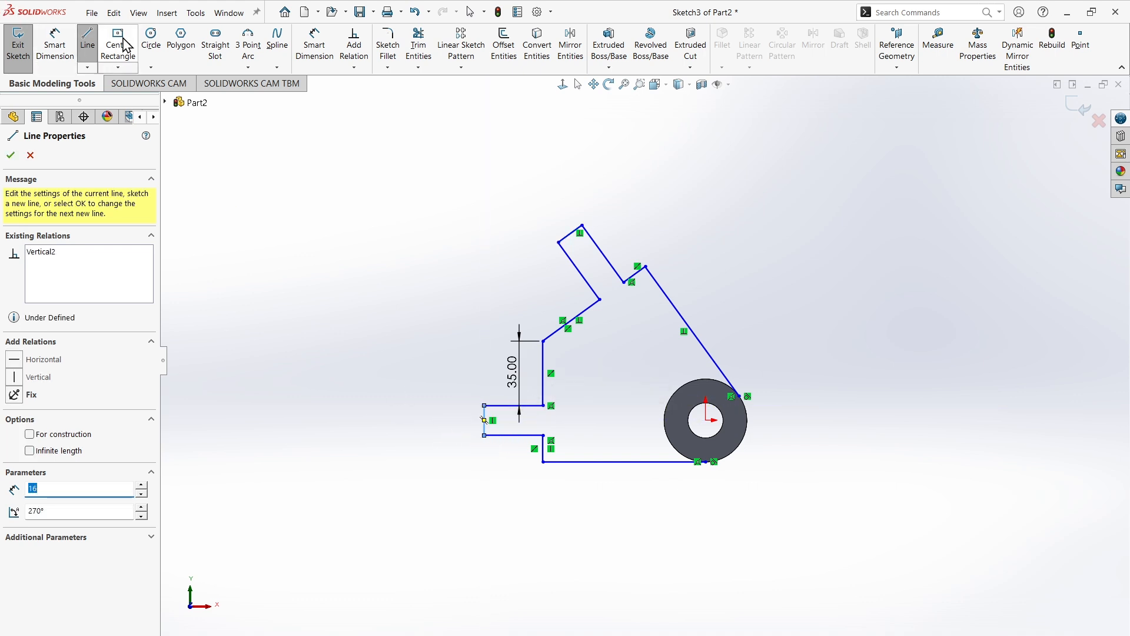
Sketch two circles centered on the origin, coincident with the hub's hole and outer edge, with radii 9.5 and 22.5 mm
click(150, 39)
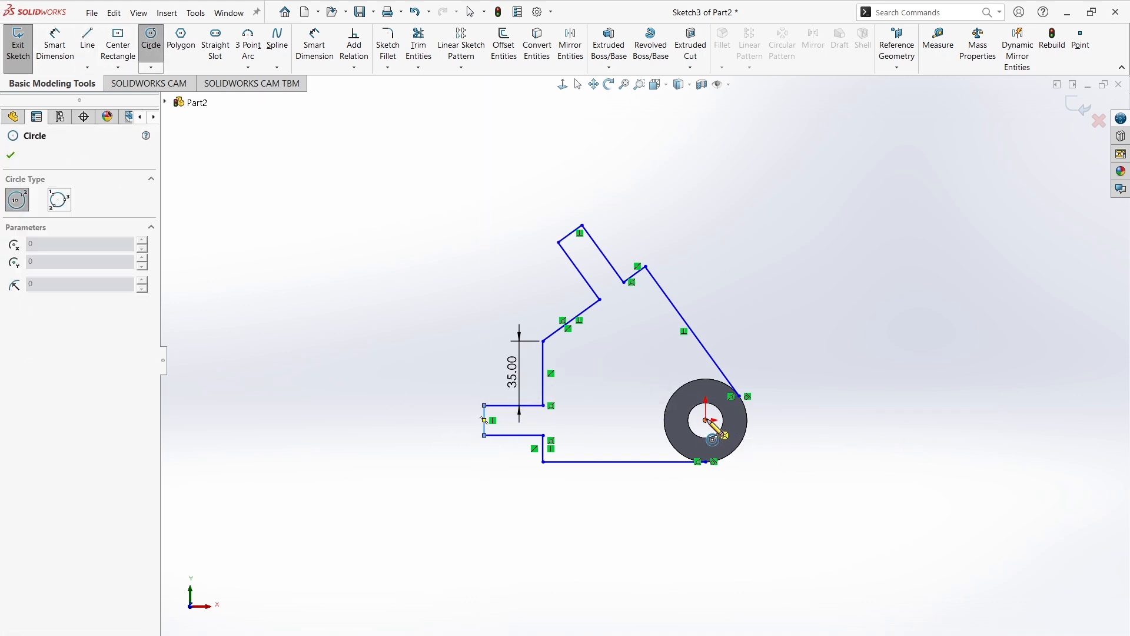
click(706, 421)
click(720, 416)
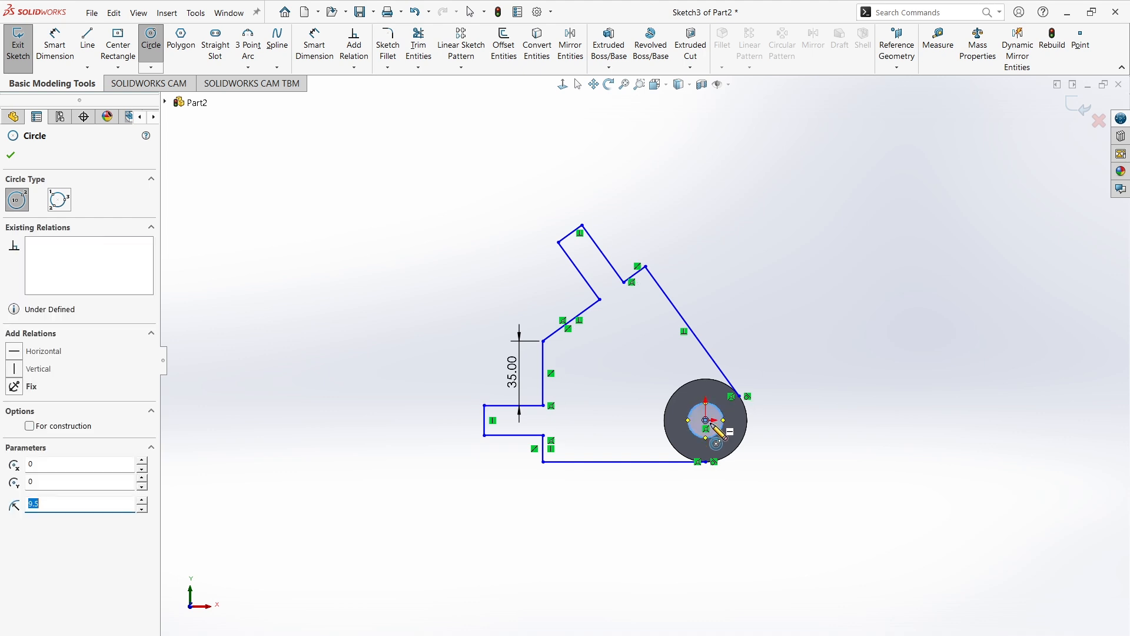
click(706, 421)
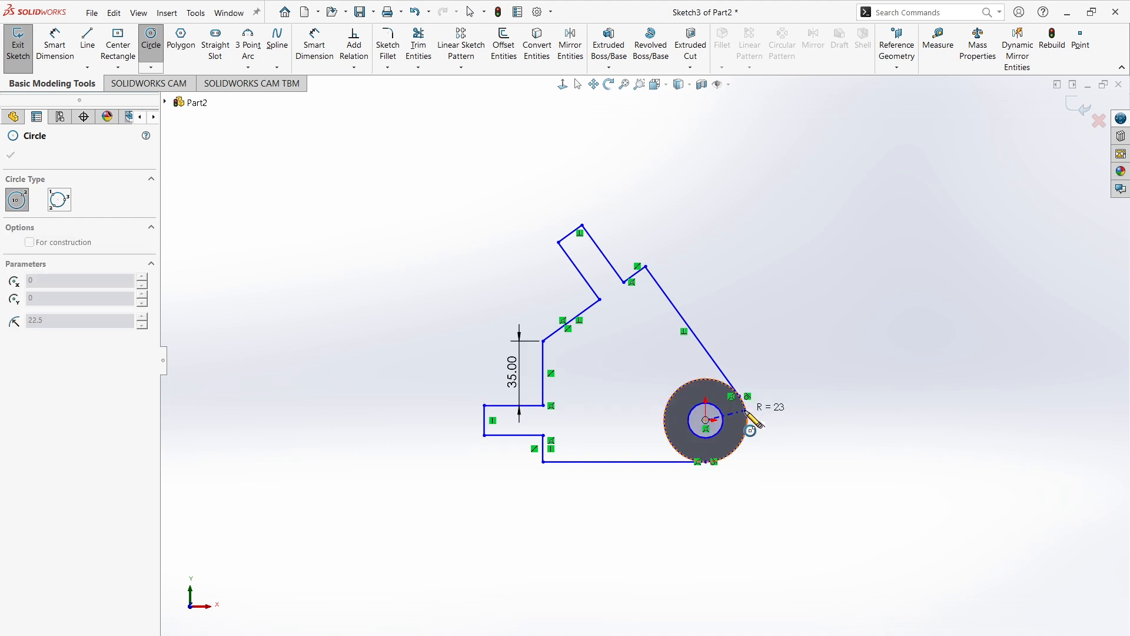
click(747, 421)
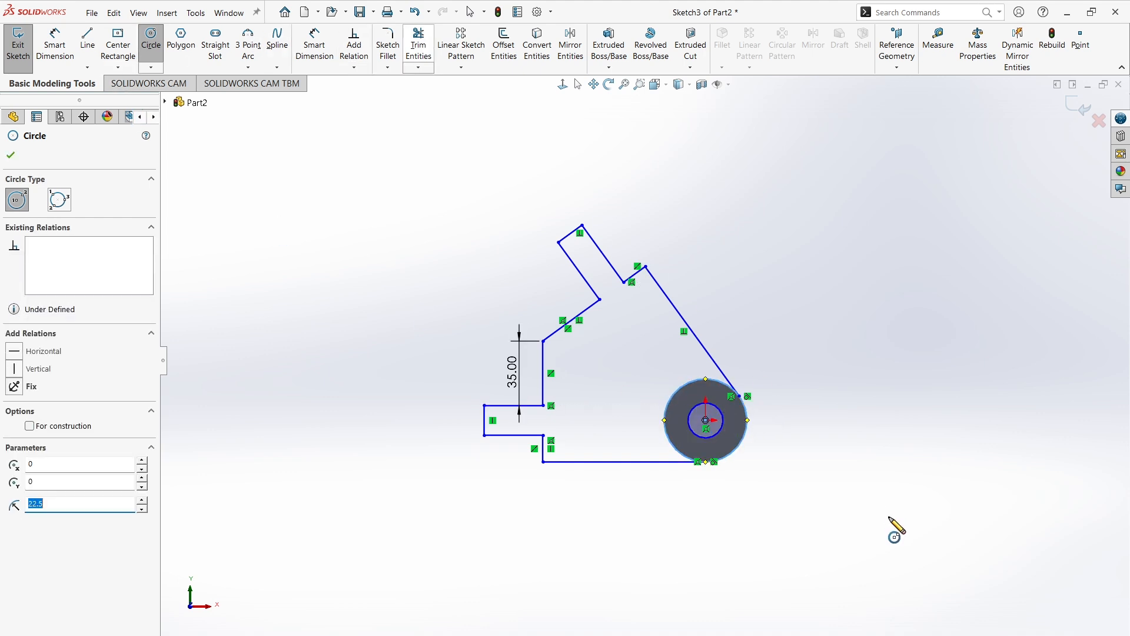
scroll(729, 470, down, 2)
click(808, 471)
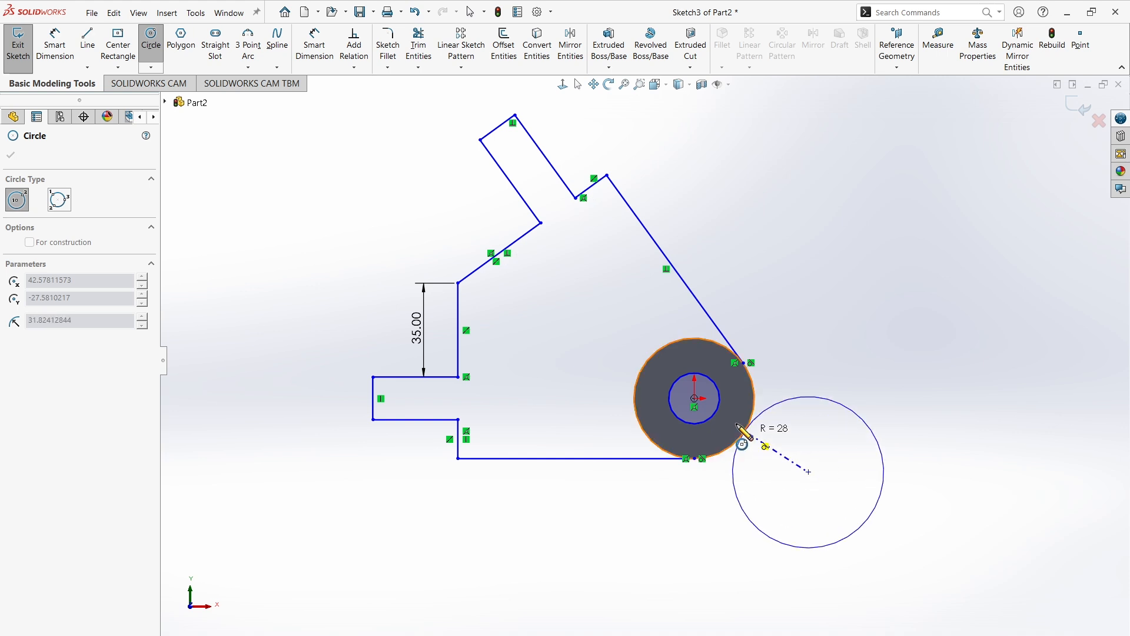
click(759, 440)
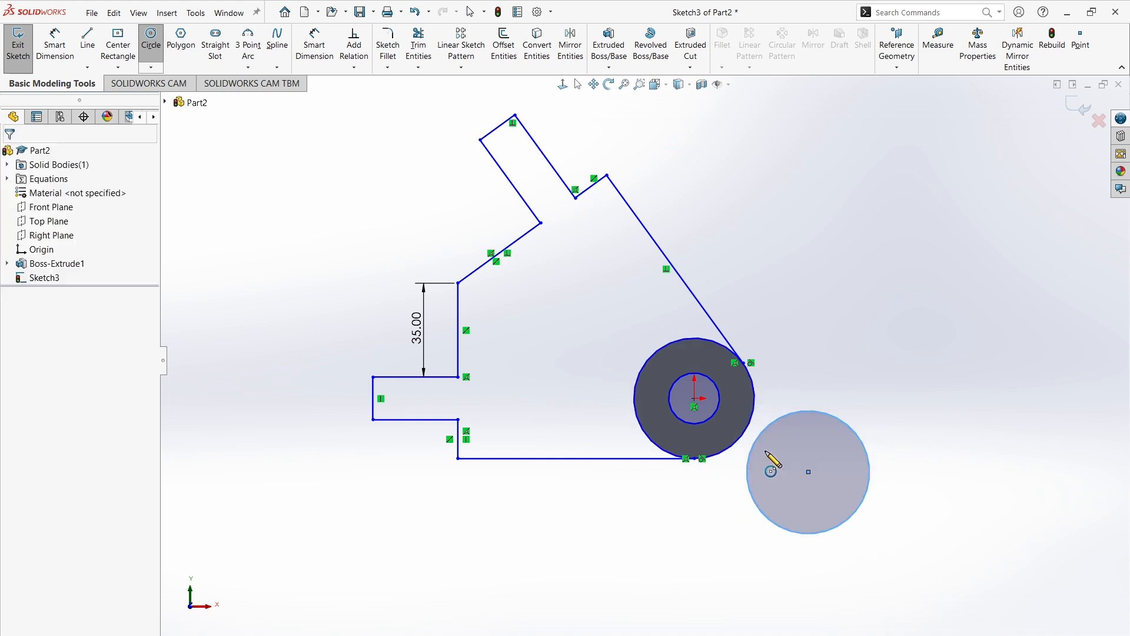
Trim away the stray circle beside the hub, the hub's inner circle, and the outer circle's arc facing away from the body
click(418, 45)
drag(876, 537, 809, 486)
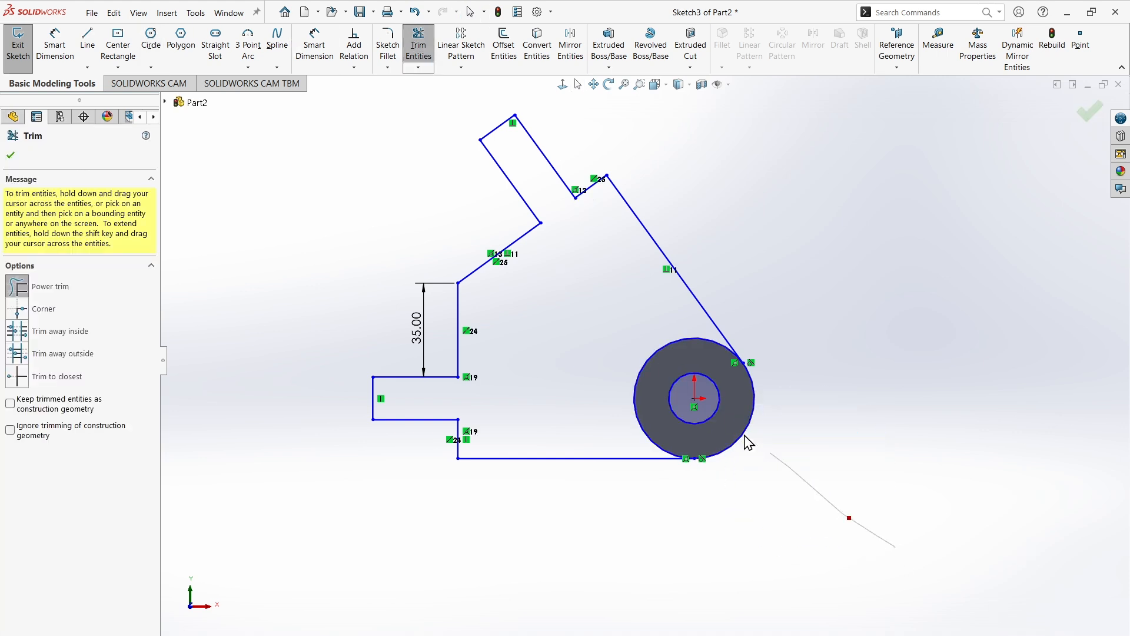
drag(748, 443, 713, 407)
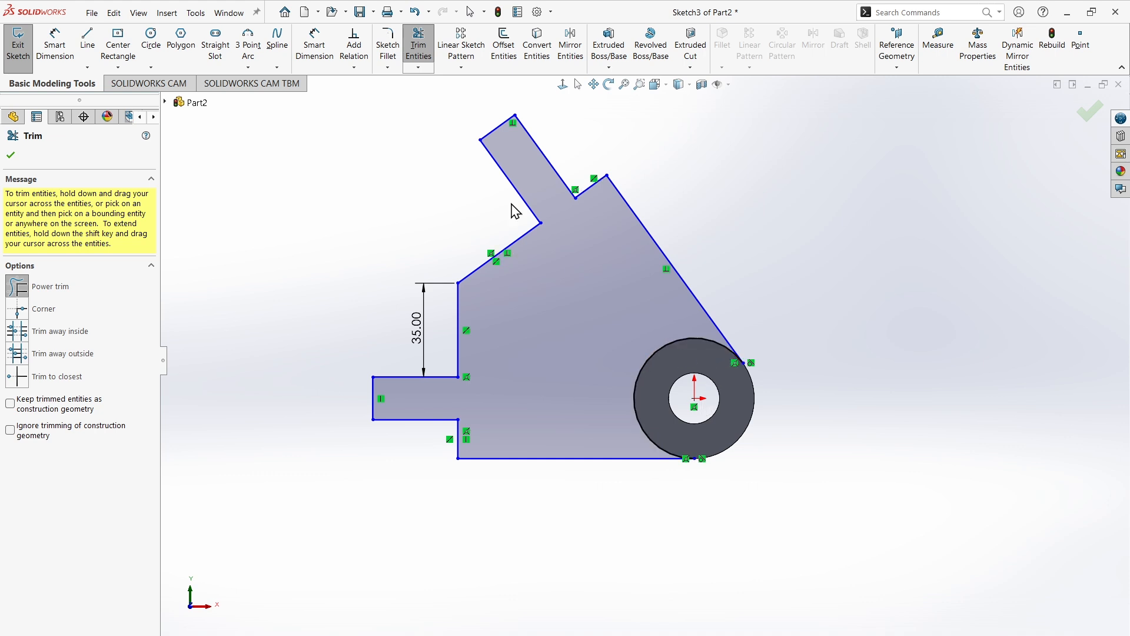
click(416, 58)
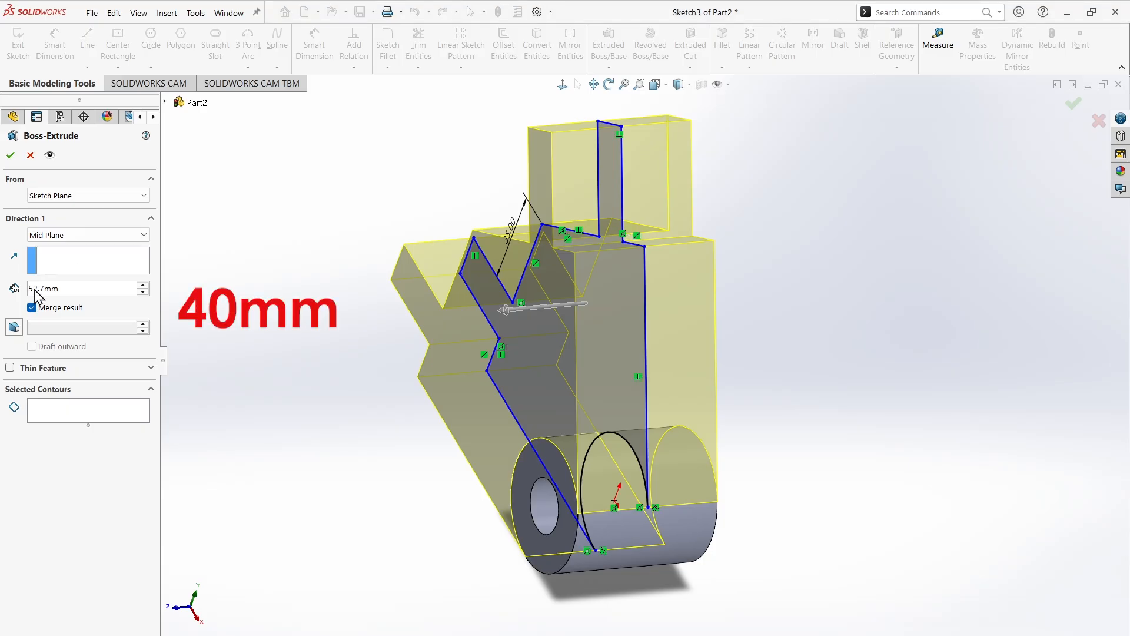
Extrude the closed arm and web profile 40 mm from the mid plane, merged with the hub
right_click(35, 288)
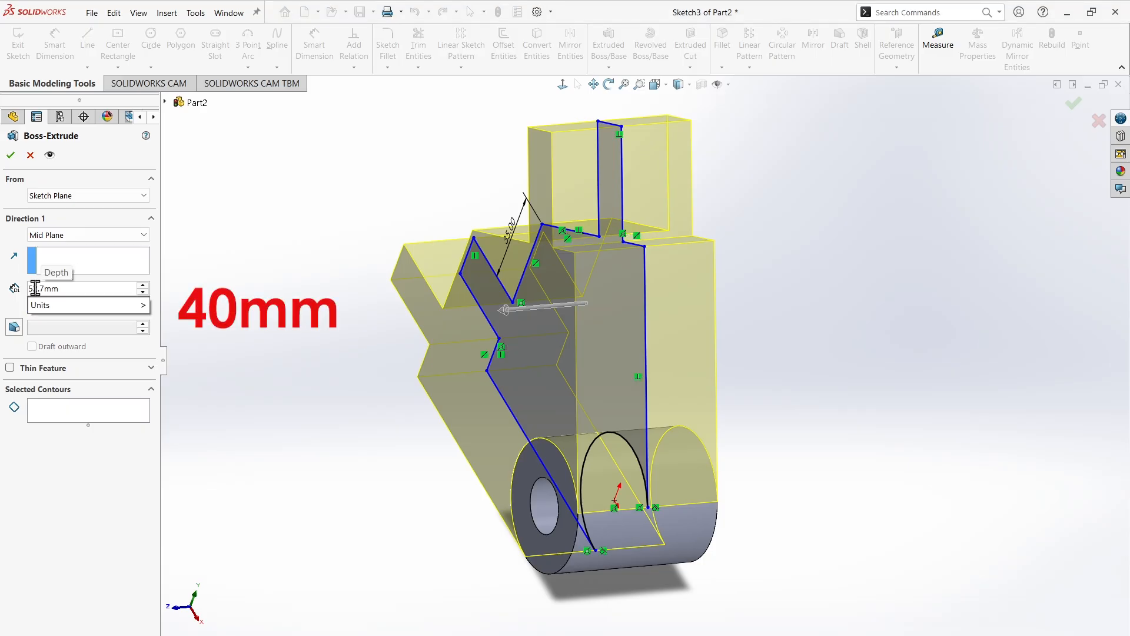
double_click(35, 289)
text(40)
key(Return)
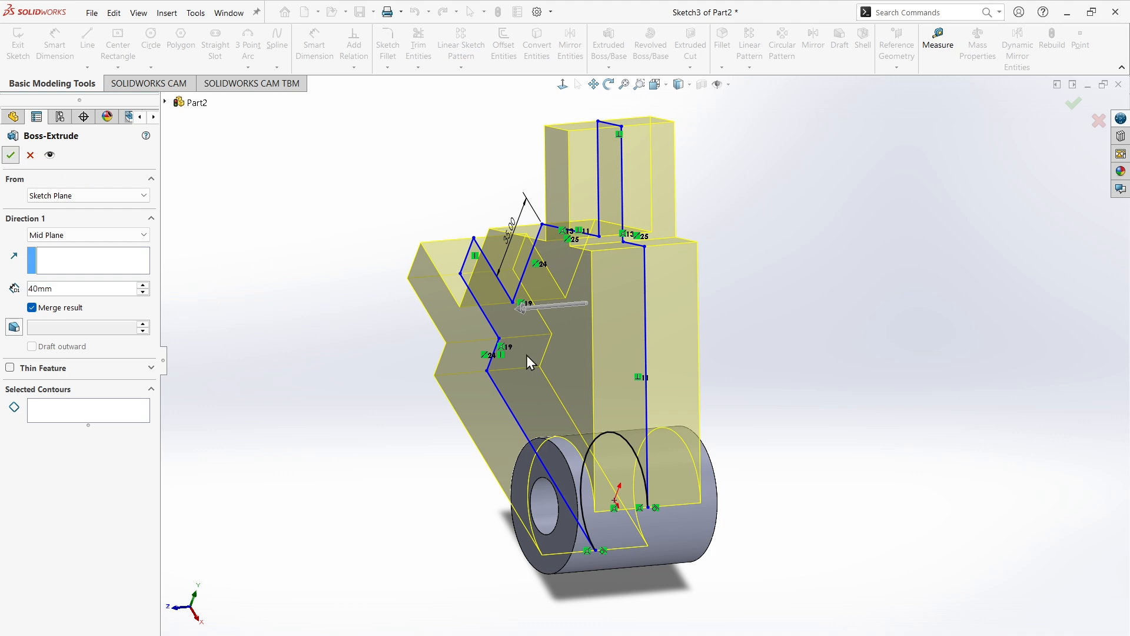
scroll(723, 356, up, 1)
click(781, 345)
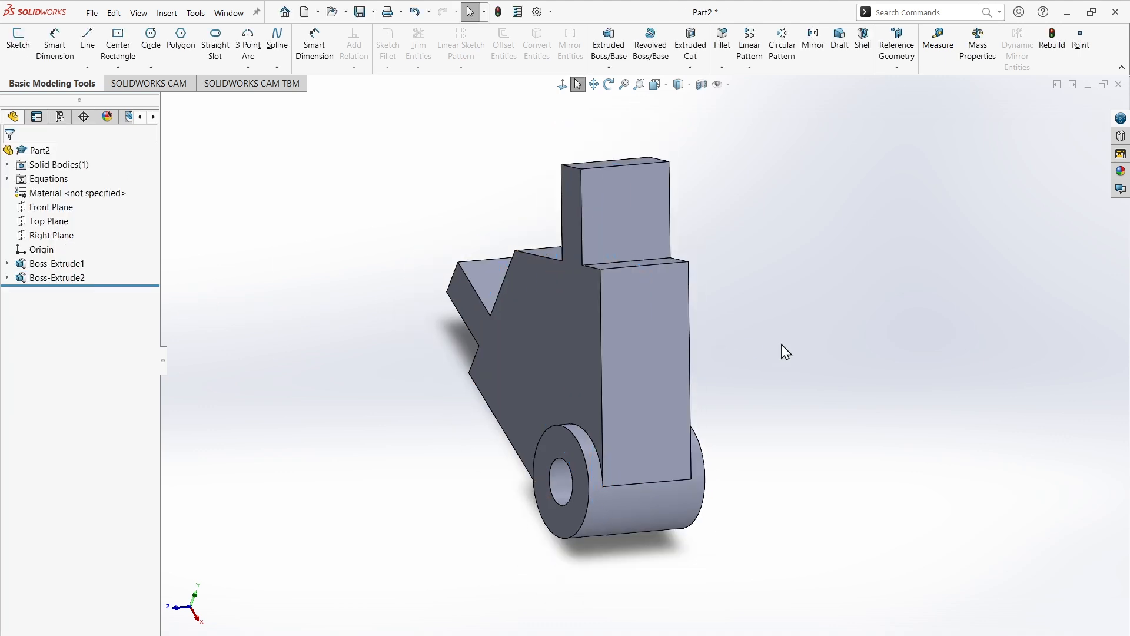
Start a sketch on the web's flat side face and convert the face's edges into sketch entities
click(539, 361)
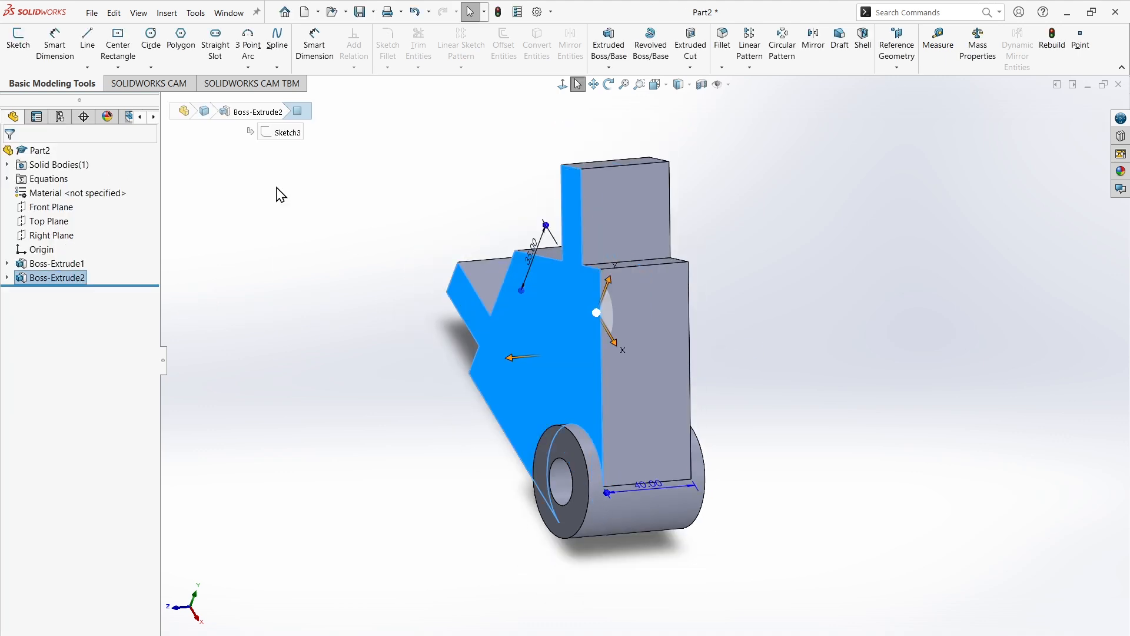
click(2, 38)
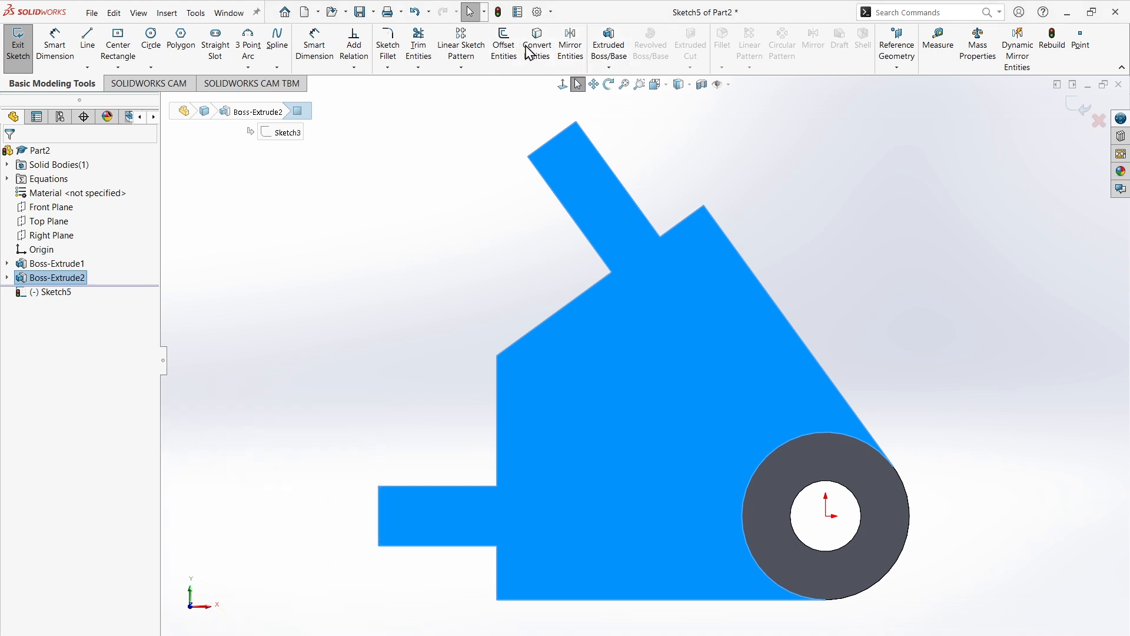
click(541, 52)
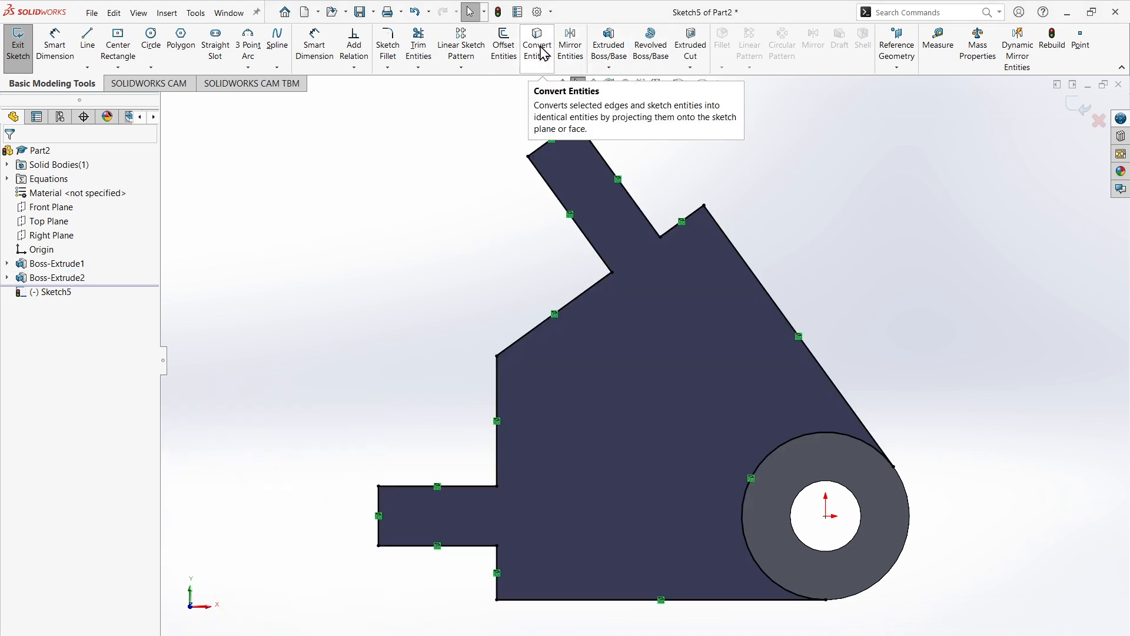
Offset the converted outline of the web inward by 9.5 mm
click(629, 398)
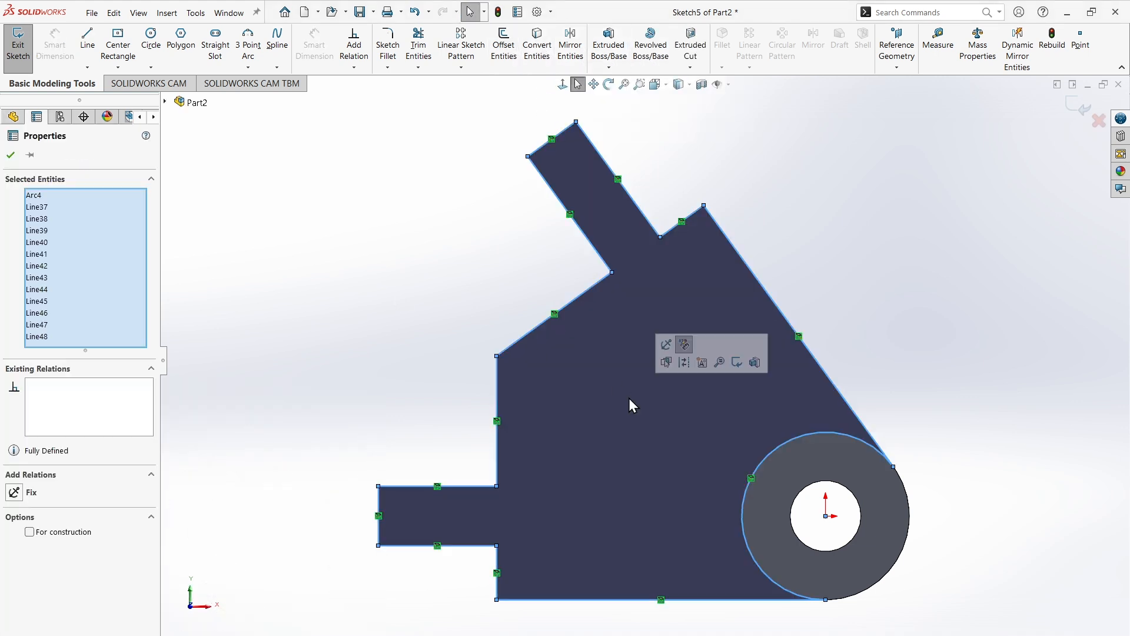
click(504, 52)
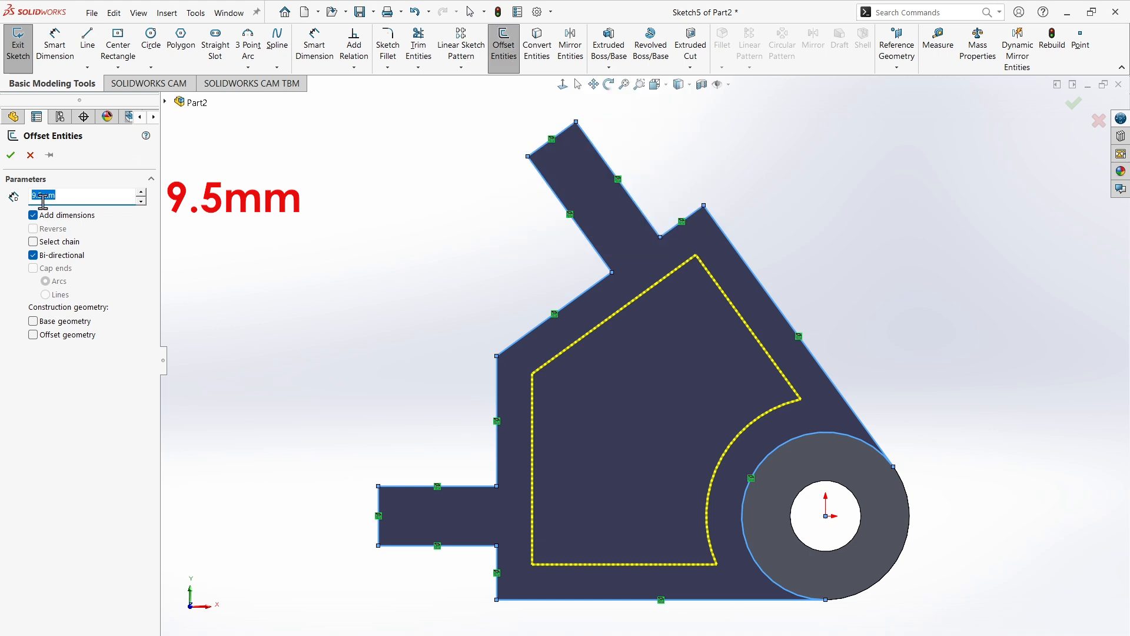
click(10, 155)
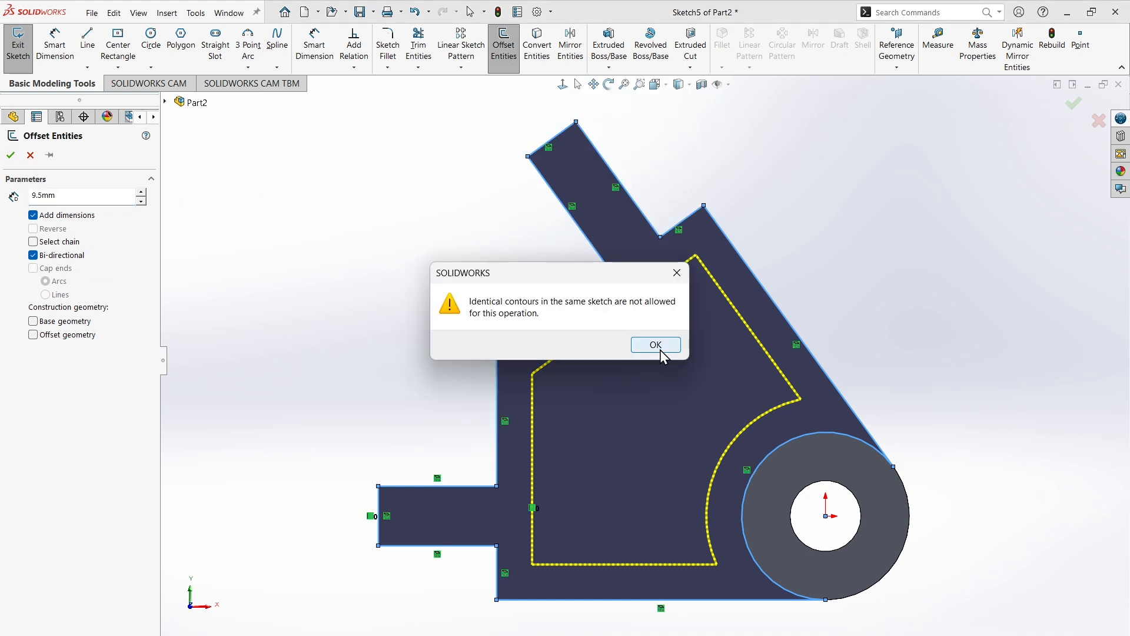
click(661, 352)
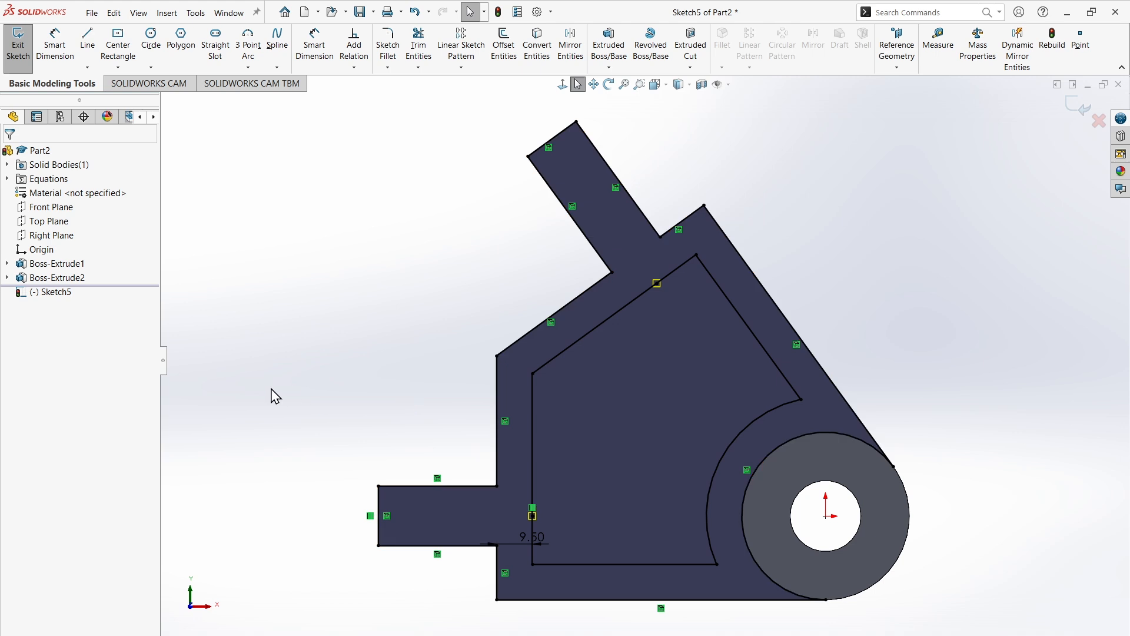
Sketch a horizontal centerline from the origin through the middle of the horizontal arm to just beyond its end
click(87, 67)
click(118, 96)
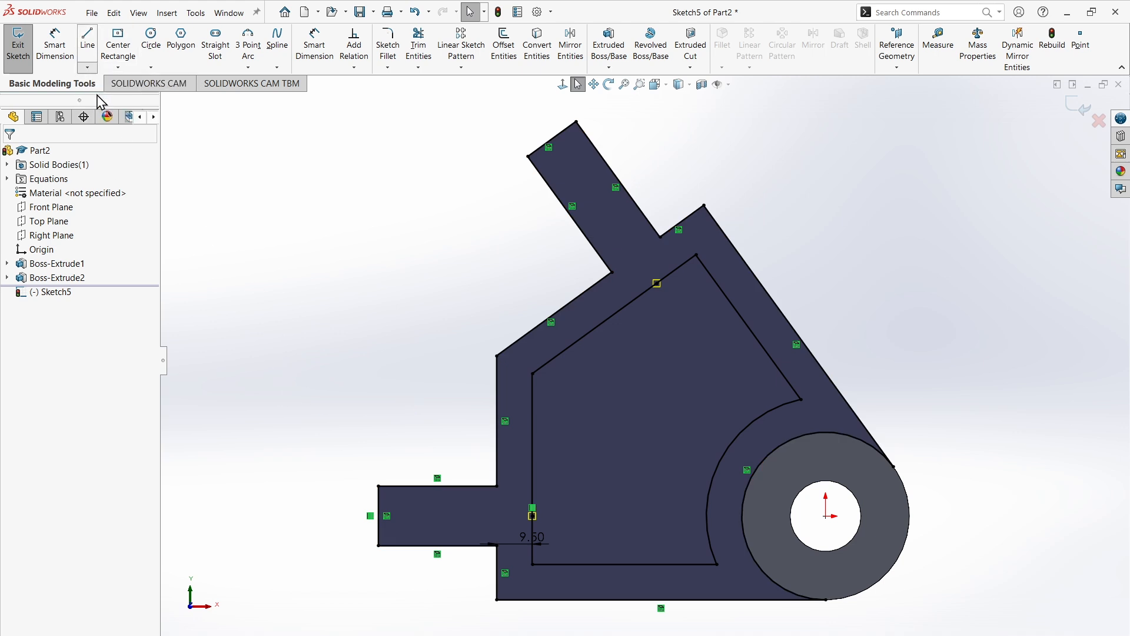
click(826, 516)
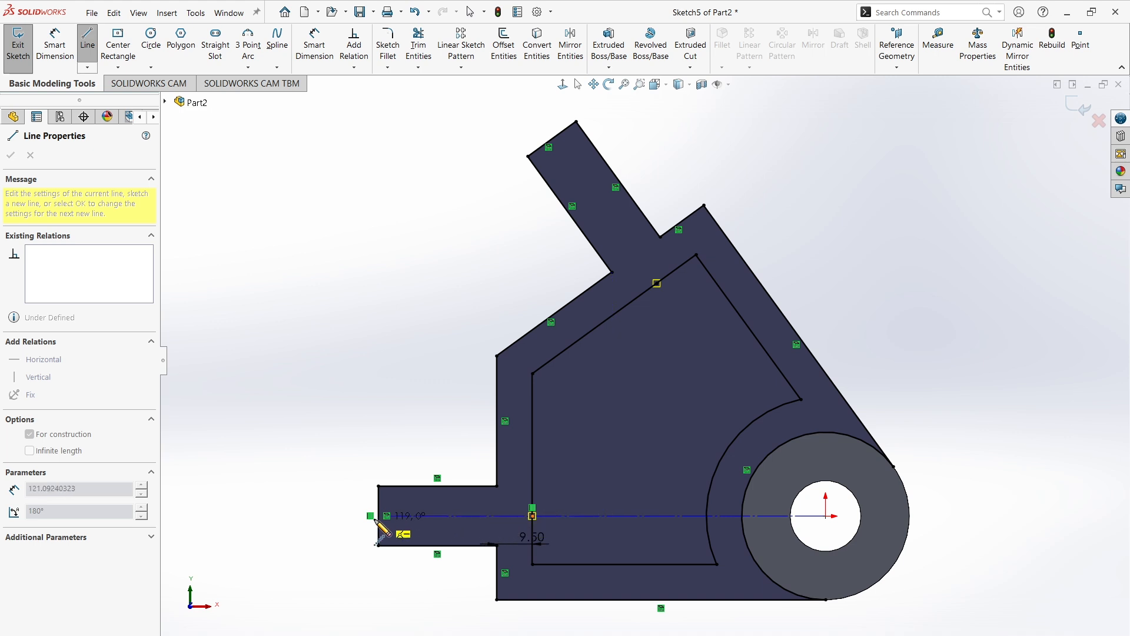
click(334, 515)
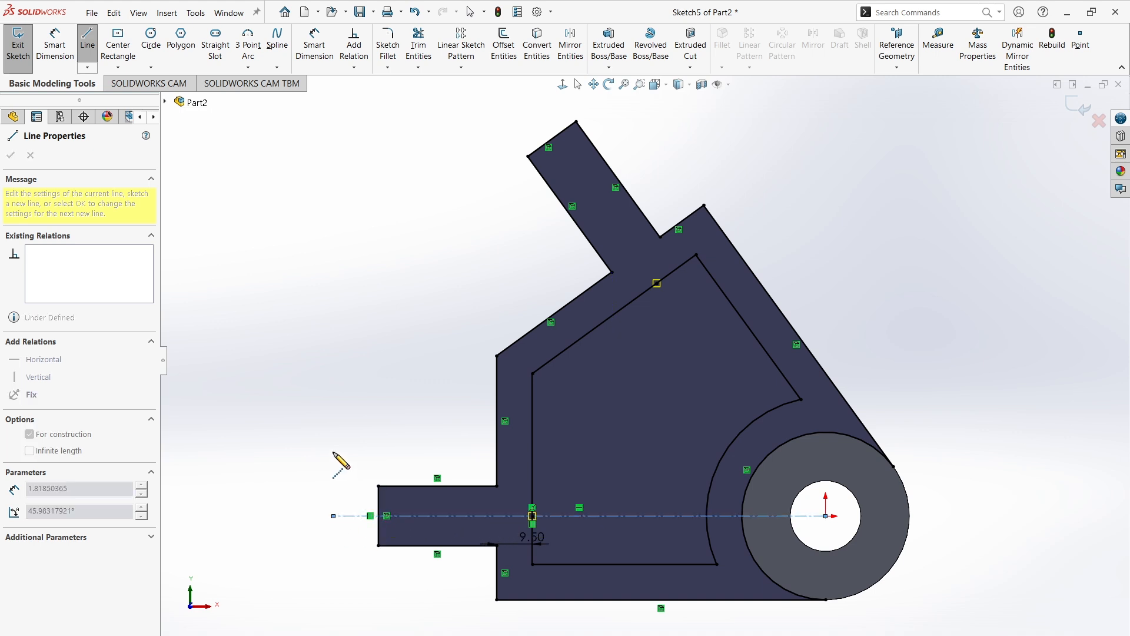
key(Escape)
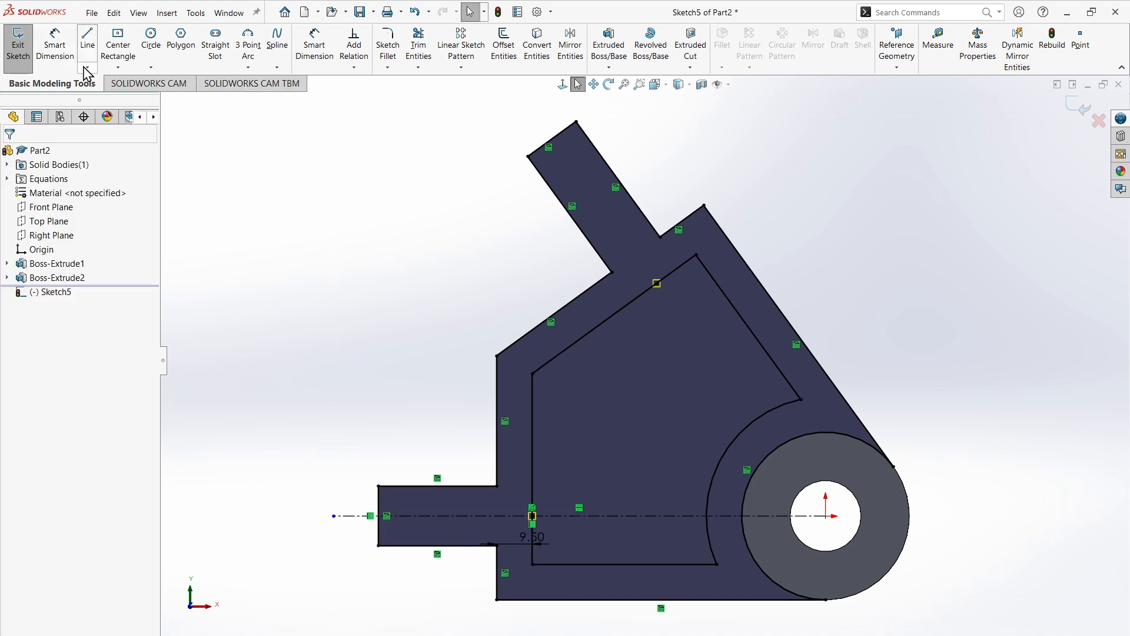
Sketch a centerline from the origin to the midpoint of the angled arm's end edge
click(87, 67)
click(118, 96)
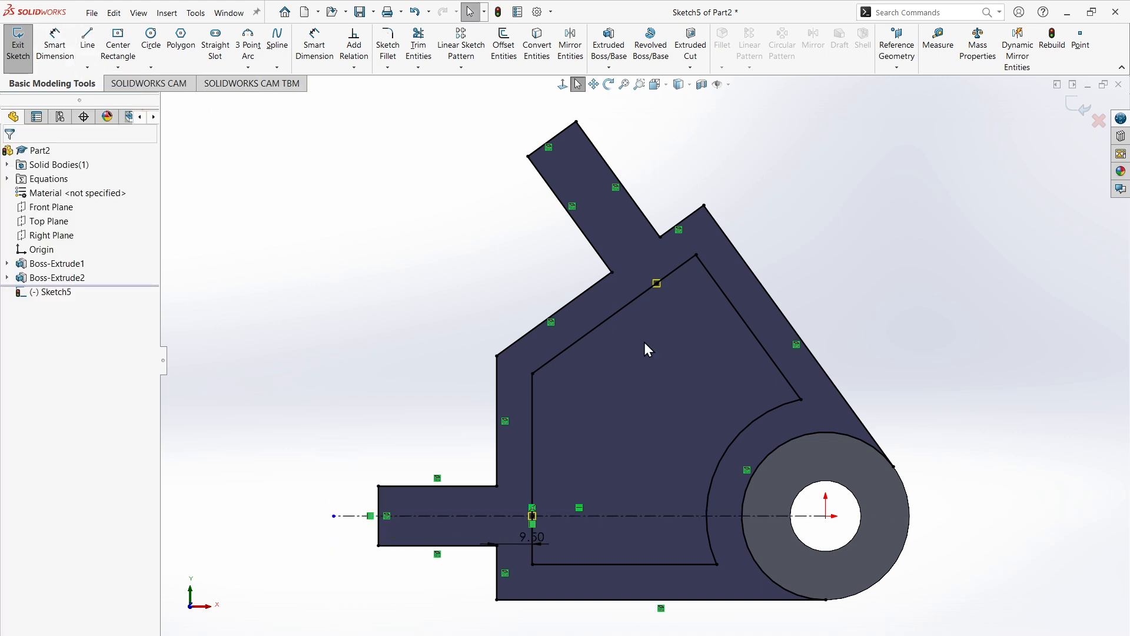
click(827, 516)
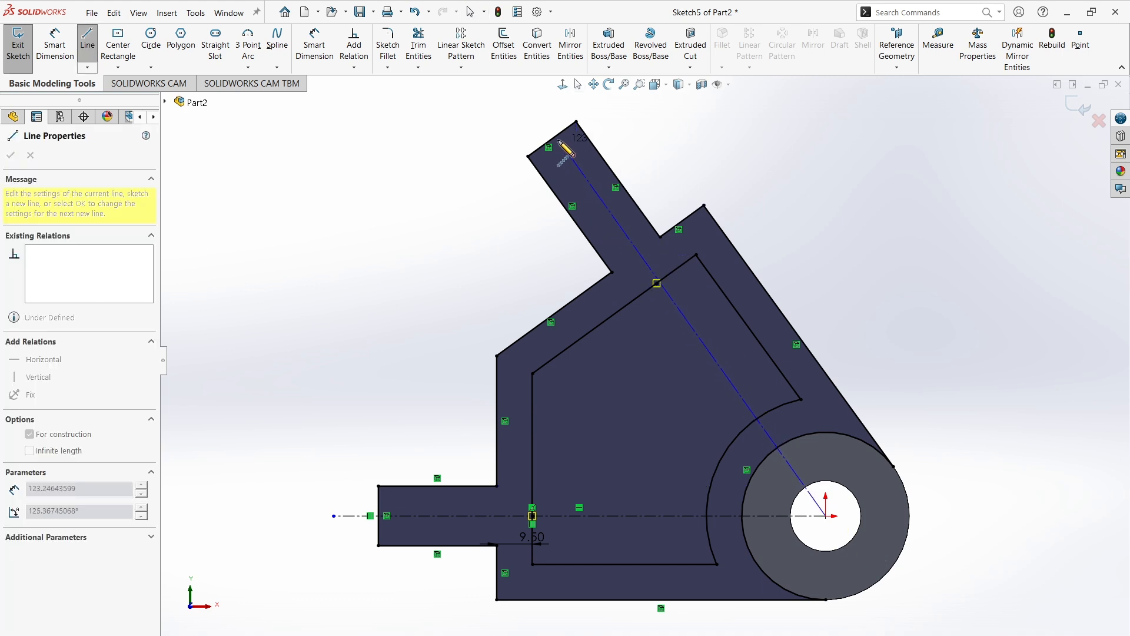
click(550, 139)
key(Escape)
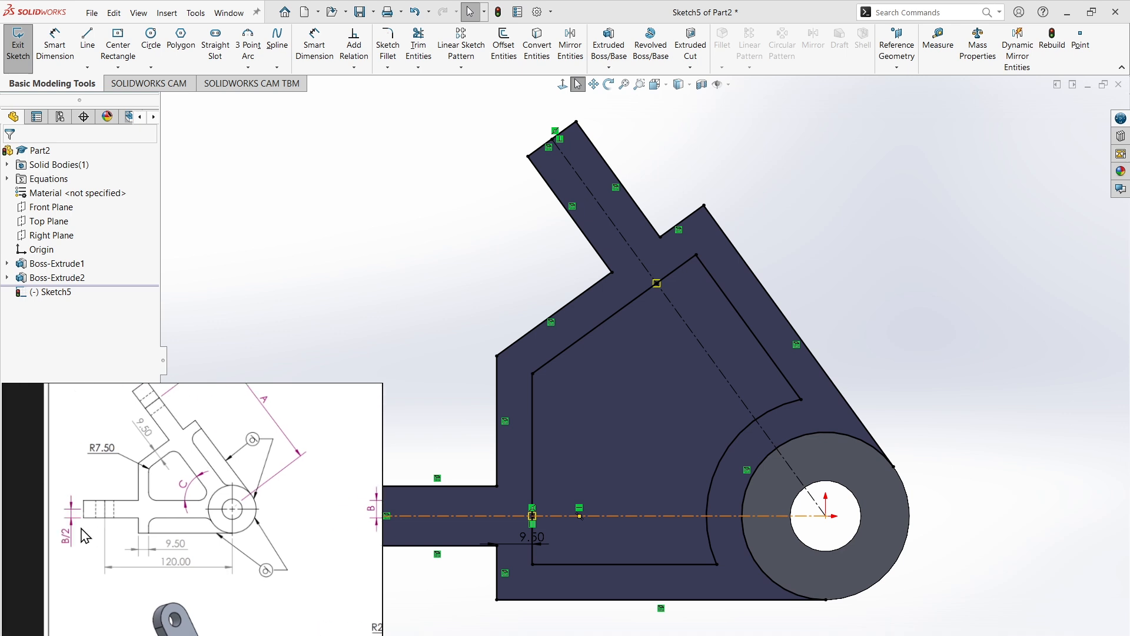
Offset both centerlines bi-directionally by 8 mm, following the drawing's B/2 dimension
click(360, 394)
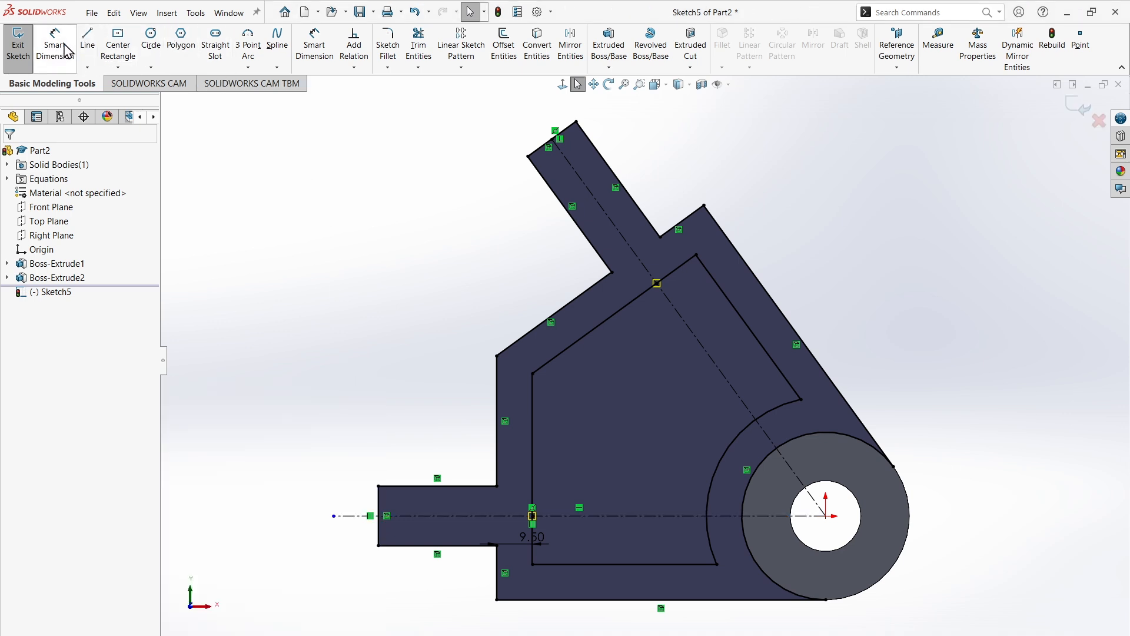
click(508, 45)
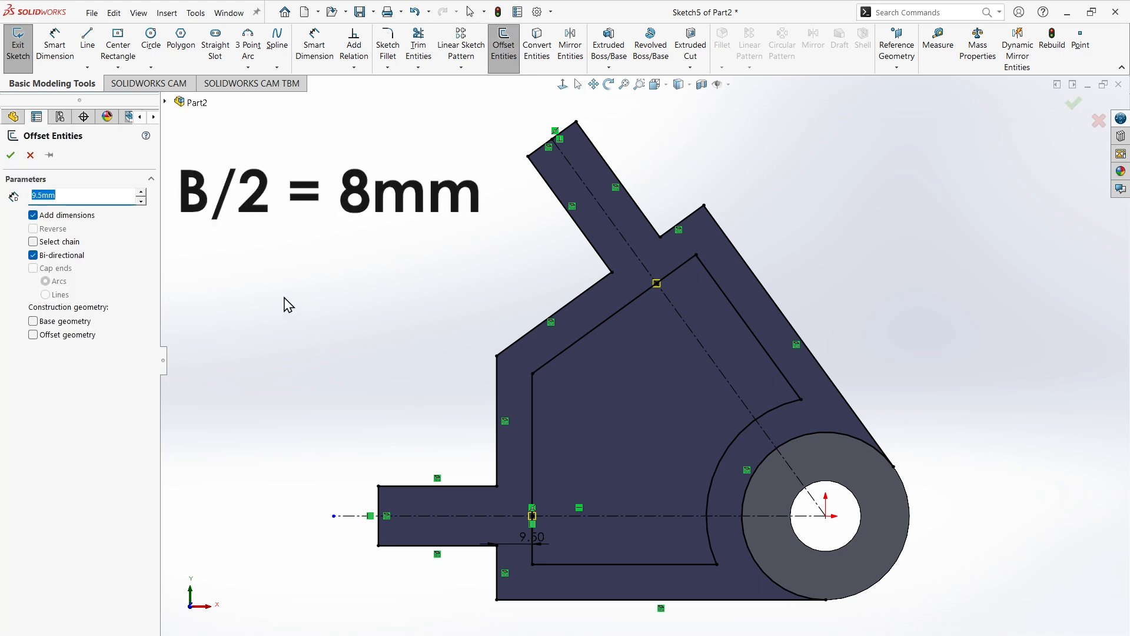
text(16)
click(605, 514)
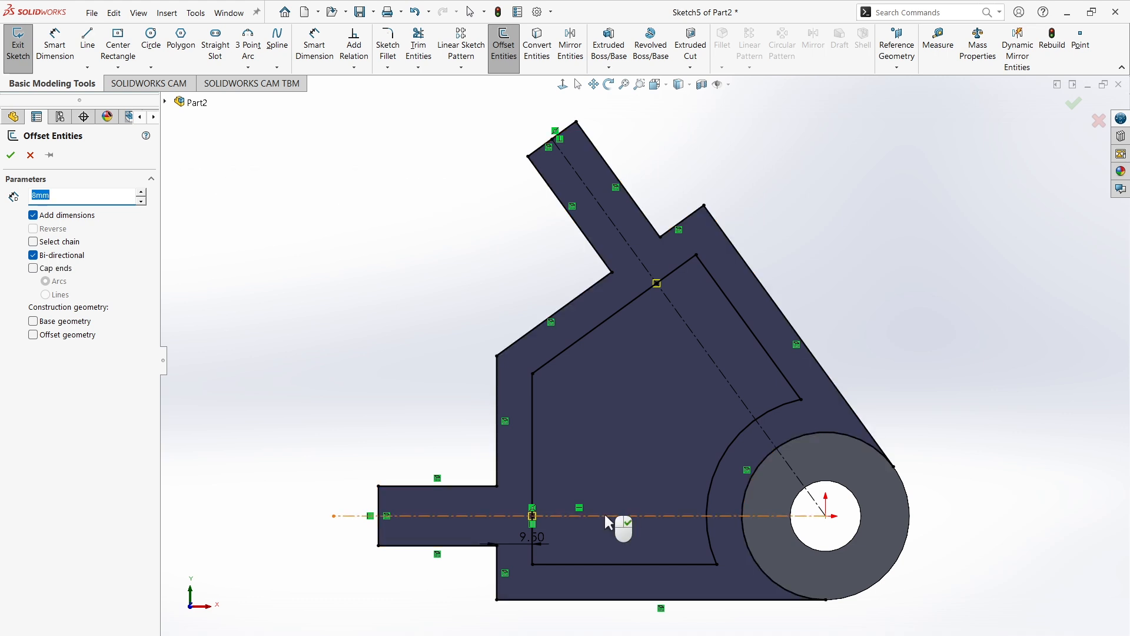
click(644, 262)
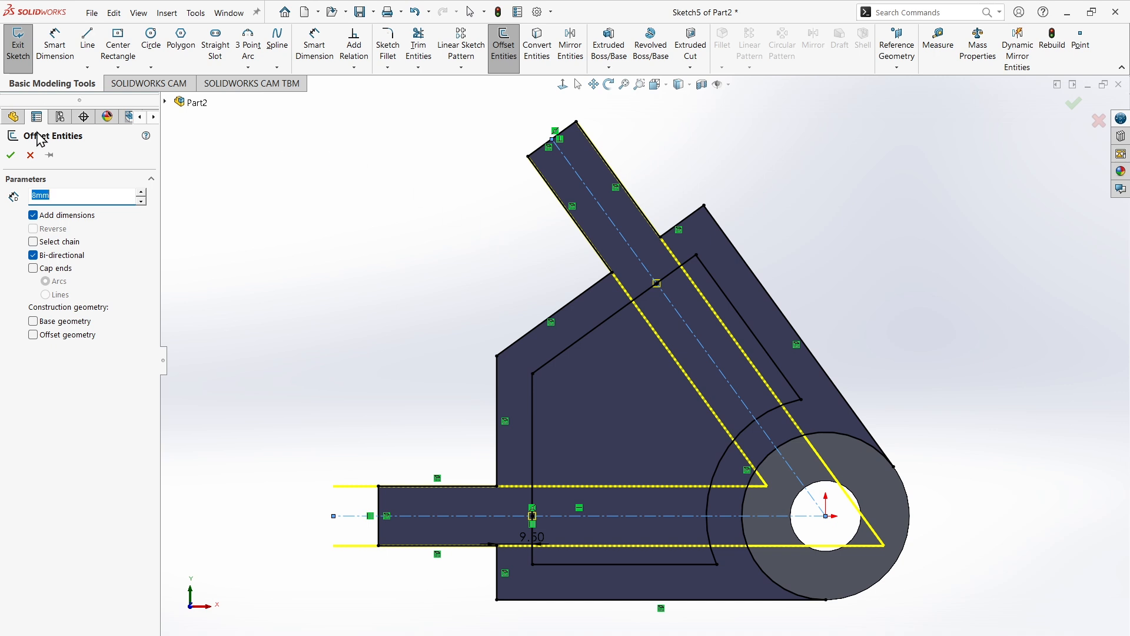
click(11, 156)
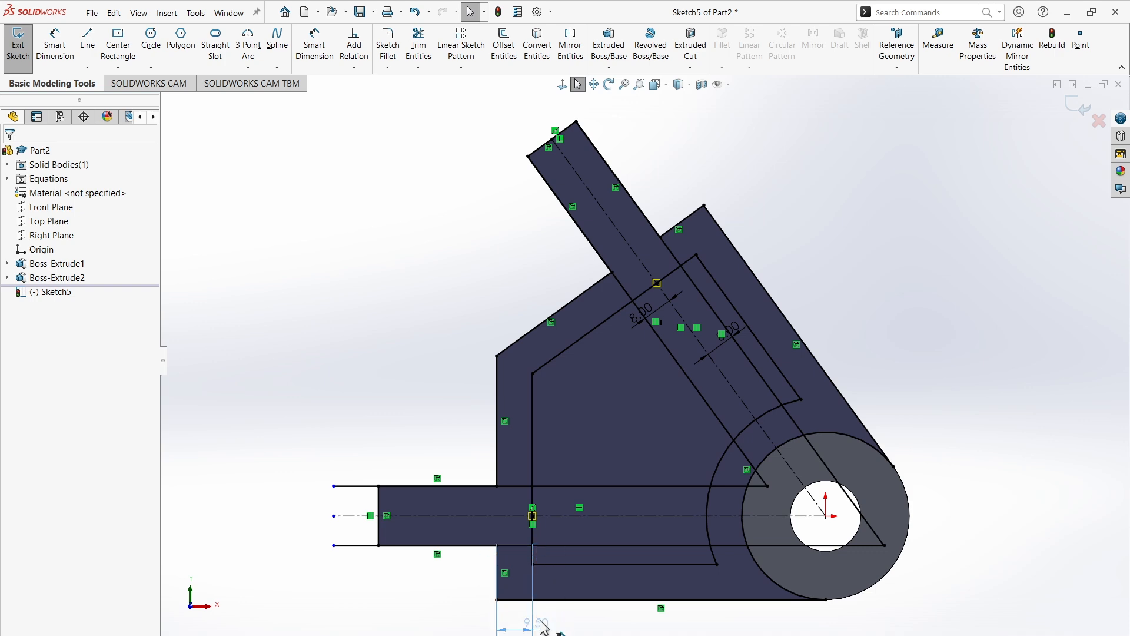
Place the 9.5 mm dimension below the body and delete the inner offset's lower horizontal line and its line beside the long slanted edge
click(535, 627)
click(595, 562)
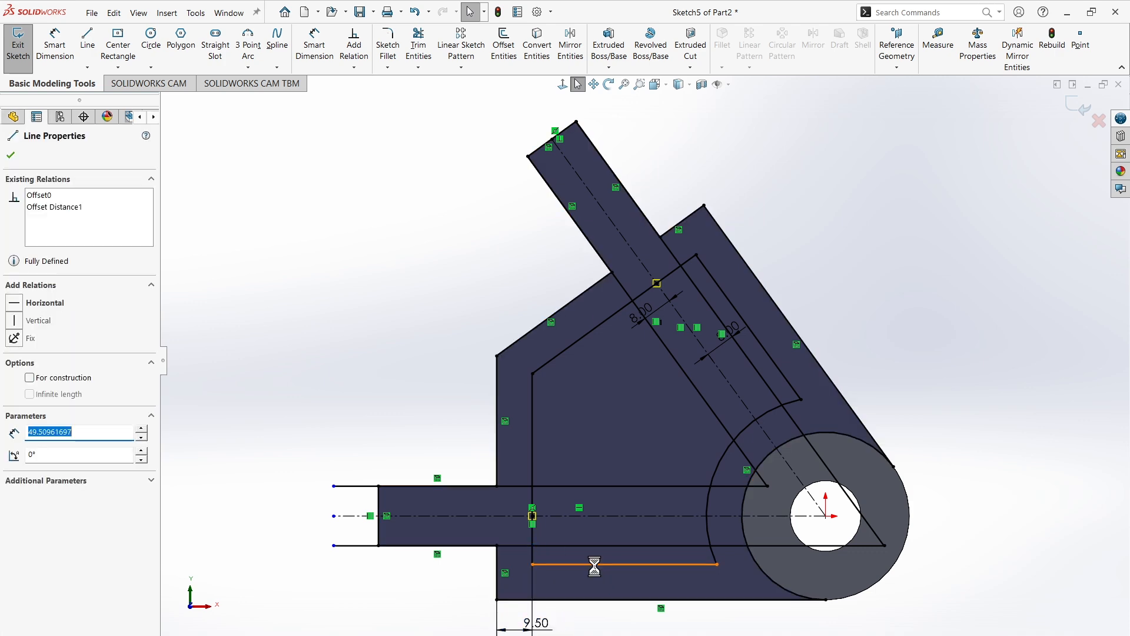
click(688, 433)
click(759, 340)
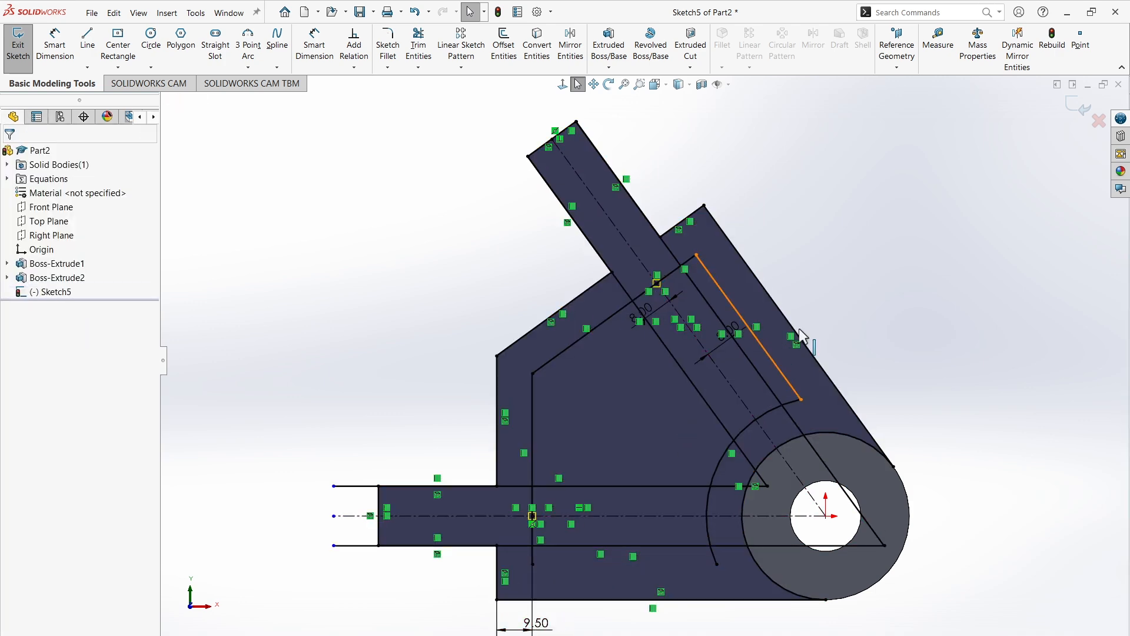
key(Delete)
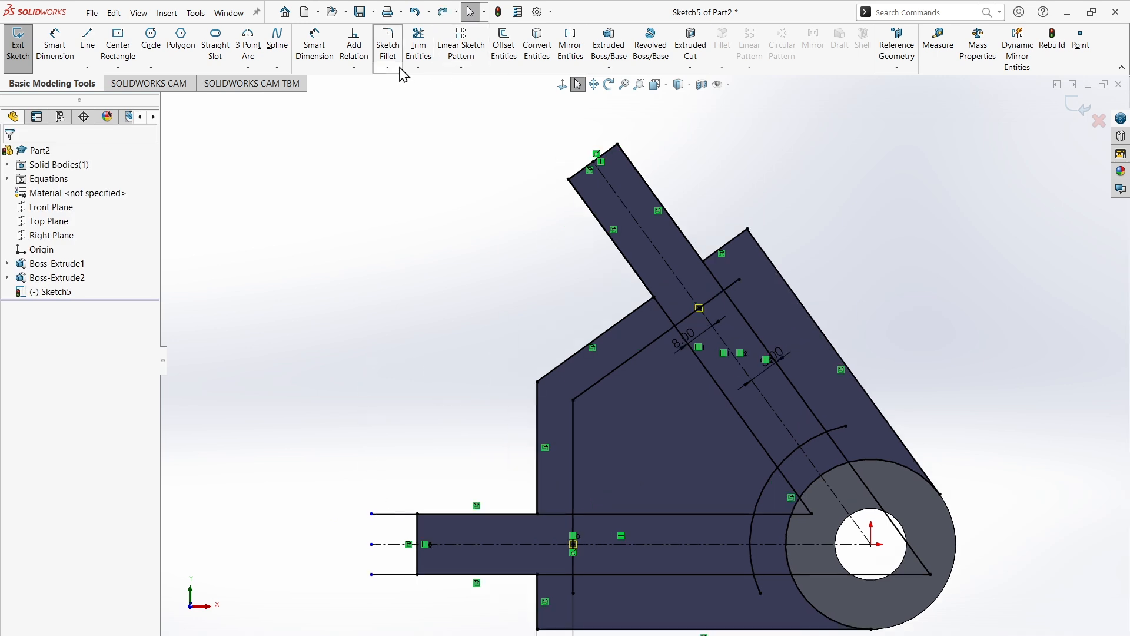
Extend the inner sloped line to the long slanted edge and the inner vertical line to the web's bottom edge
click(418, 67)
click(451, 97)
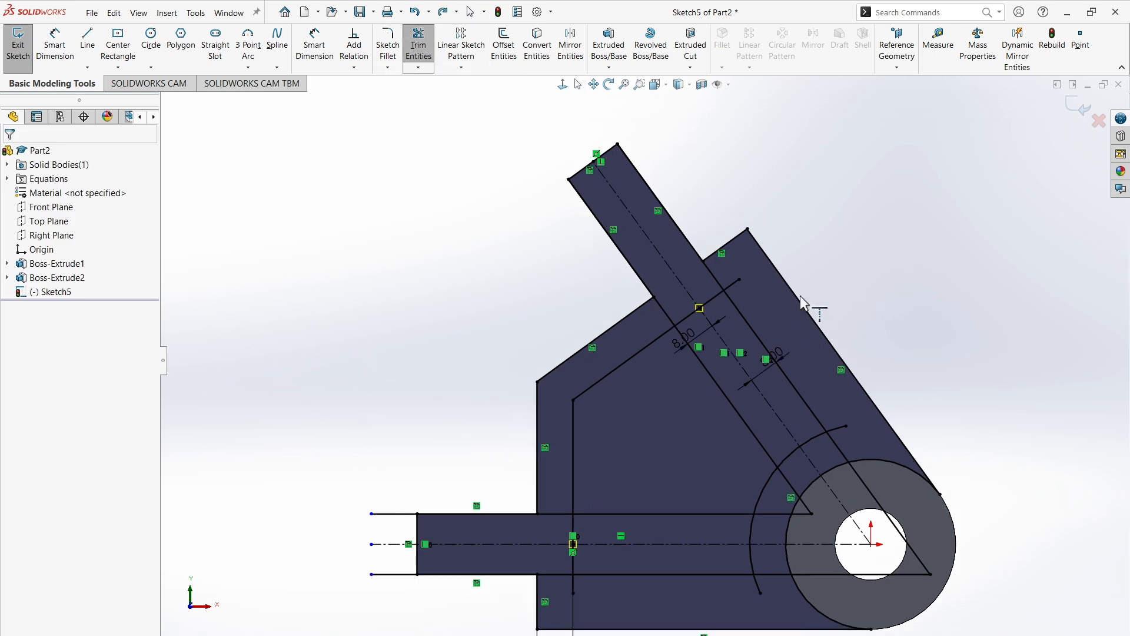
click(732, 281)
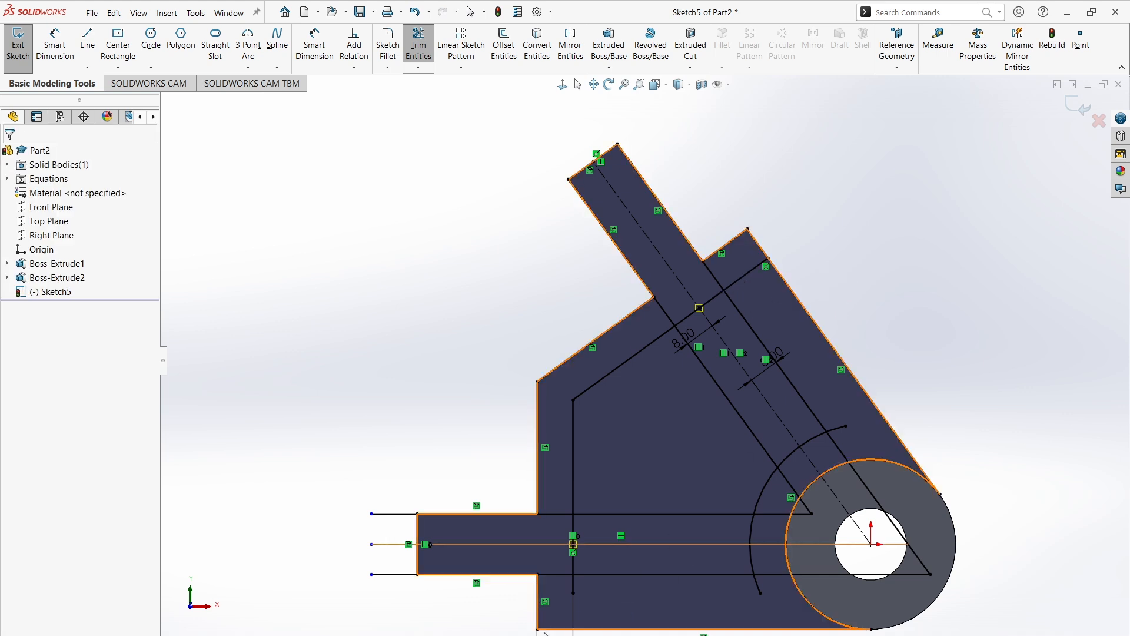
click(574, 588)
key(z)
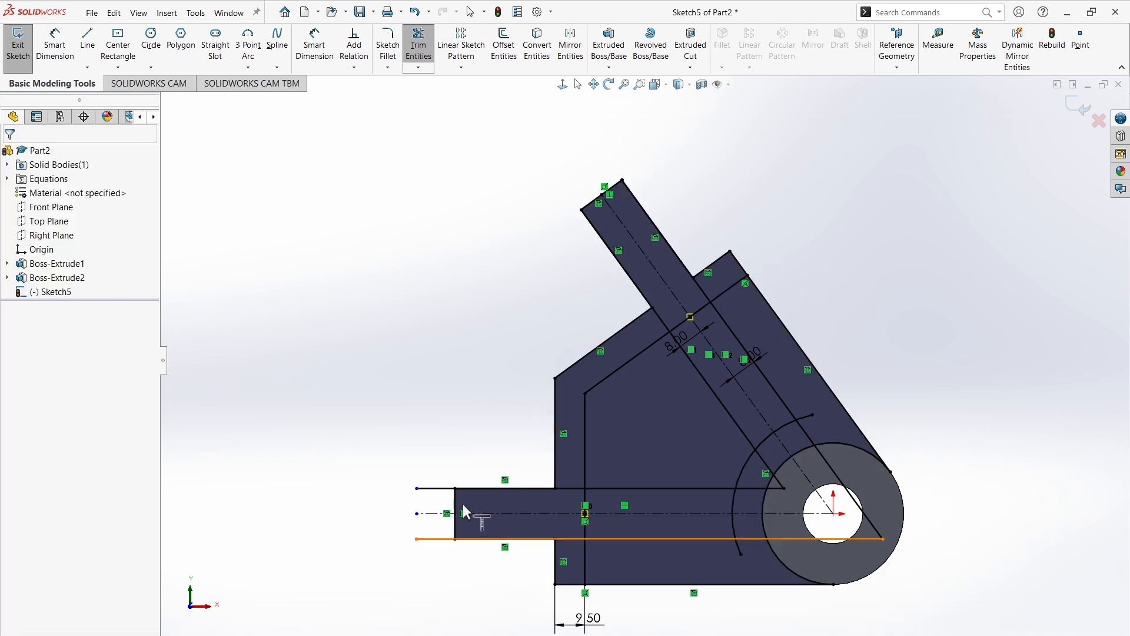
key(Escape)
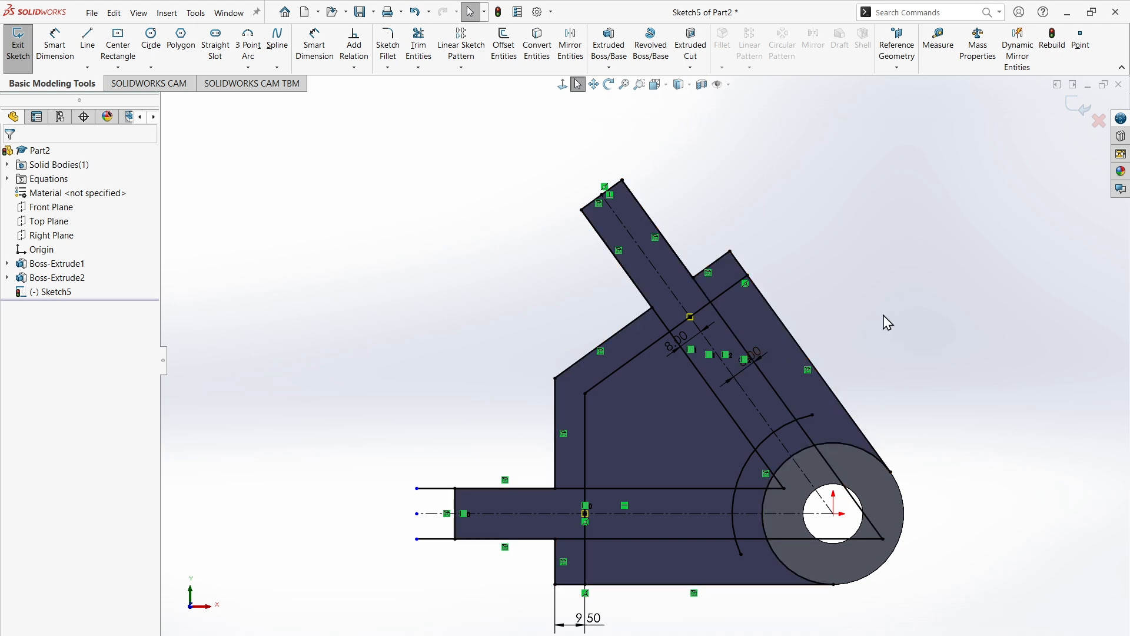
Power trim the outer contour and overhanging lines around both arms, outside the inner vertical and sloped offset lines
click(419, 47)
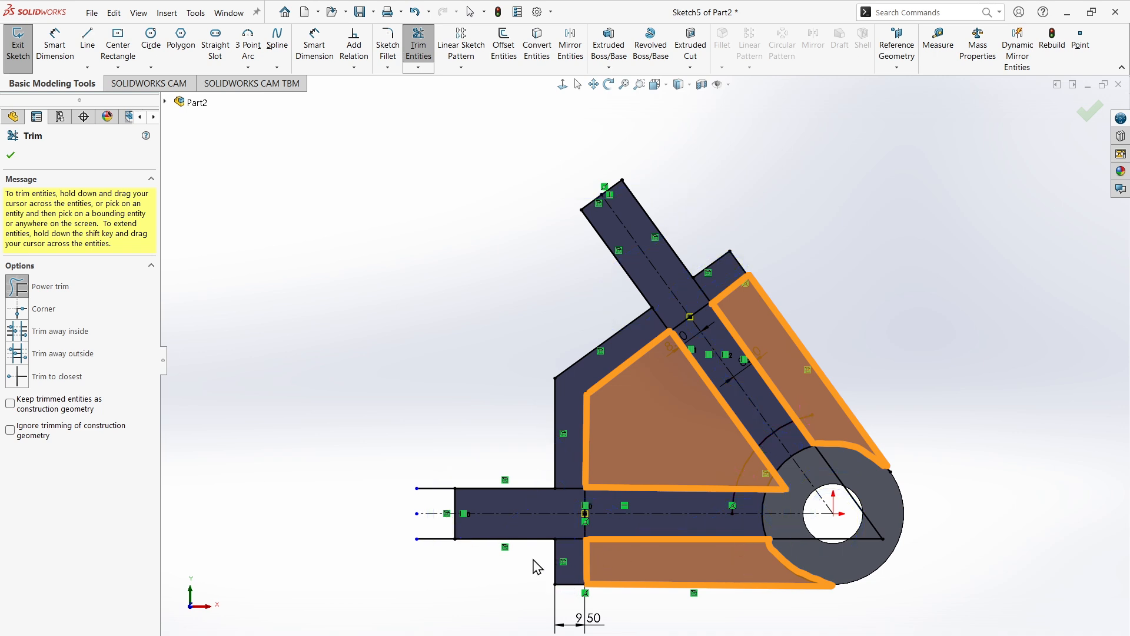
mouse_move(567, 564)
mouse_down()
mouse_move(569, 598)
mouse_move(559, 591)
mouse_move(570, 477)
mouse_move(538, 478)
mouse_up()
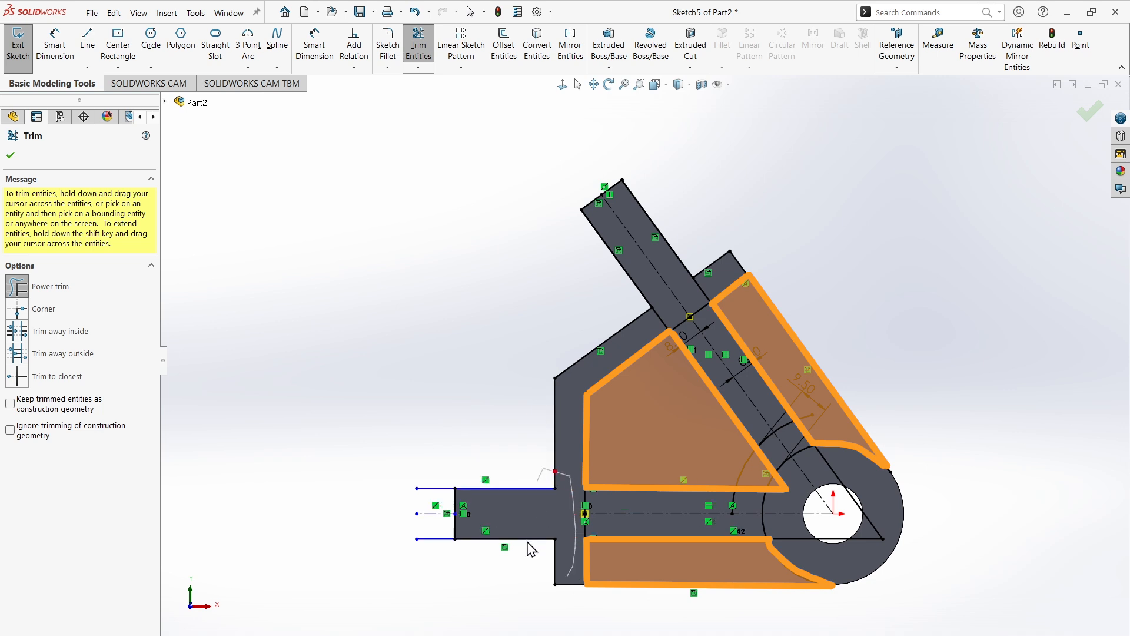
mouse_move(528, 548)
mouse_down()
mouse_move(464, 552)
mouse_move(456, 480)
mouse_move(442, 540)
mouse_up()
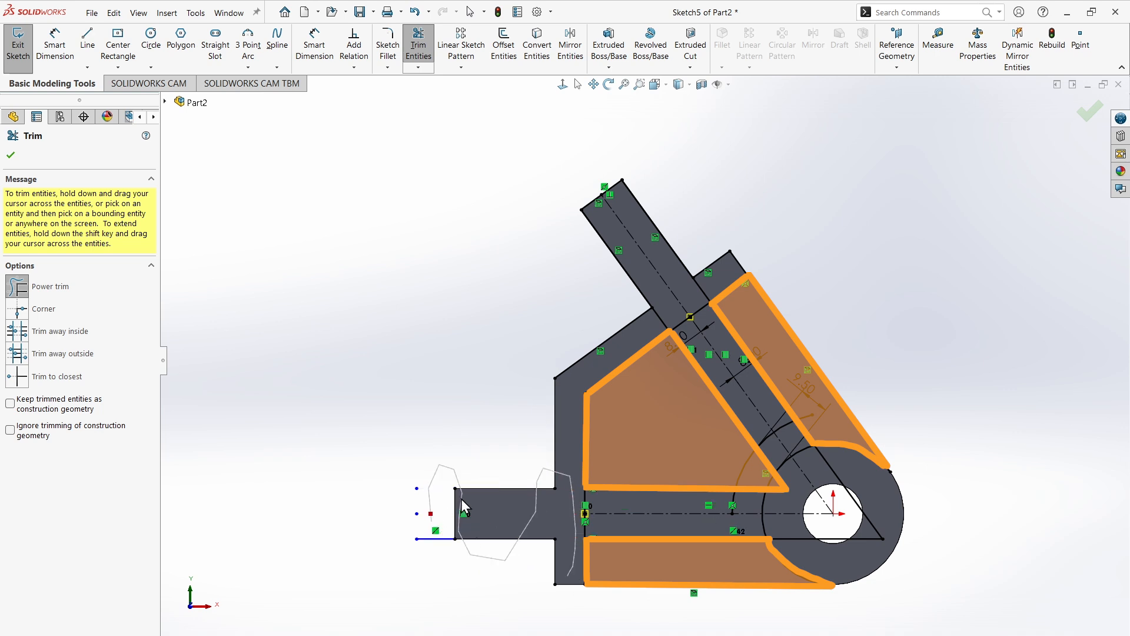
mouse_move(461, 499)
mouse_down()
mouse_move(439, 559)
mouse_move(456, 541)
mouse_up()
mouse_move(532, 544)
mouse_down()
mouse_move(438, 532)
mouse_move(430, 507)
mouse_move(457, 571)
mouse_up()
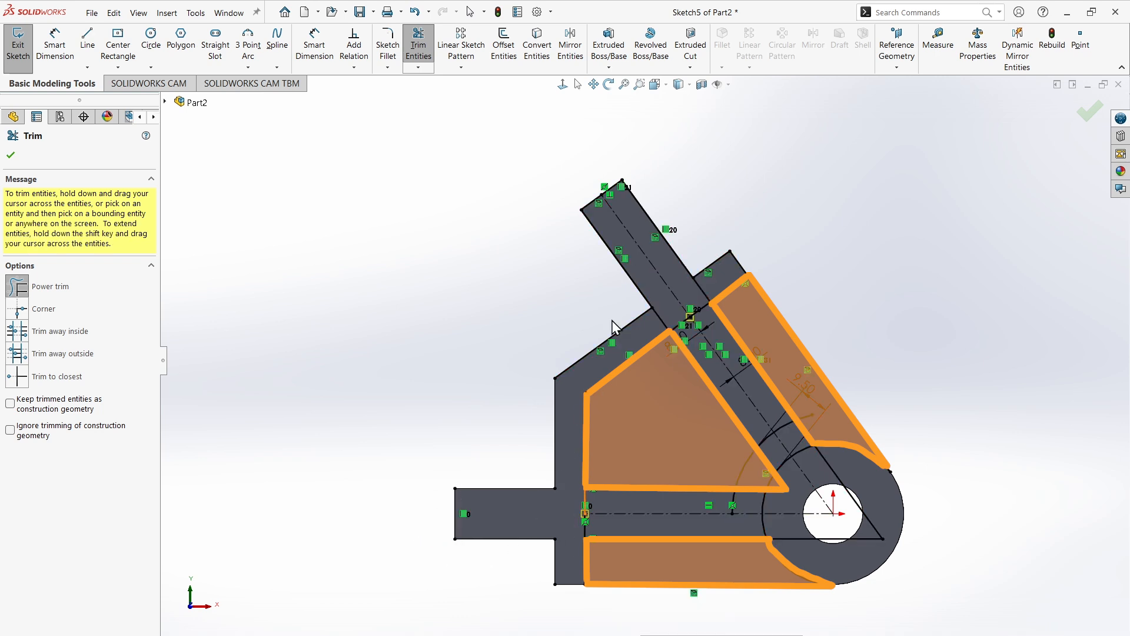
mouse_move(631, 347)
mouse_down()
mouse_move(686, 312)
mouse_move(709, 277)
mouse_move(660, 209)
mouse_move(602, 222)
mouse_move(592, 303)
mouse_move(676, 291)
mouse_move(730, 272)
mouse_move(759, 245)
mouse_up()
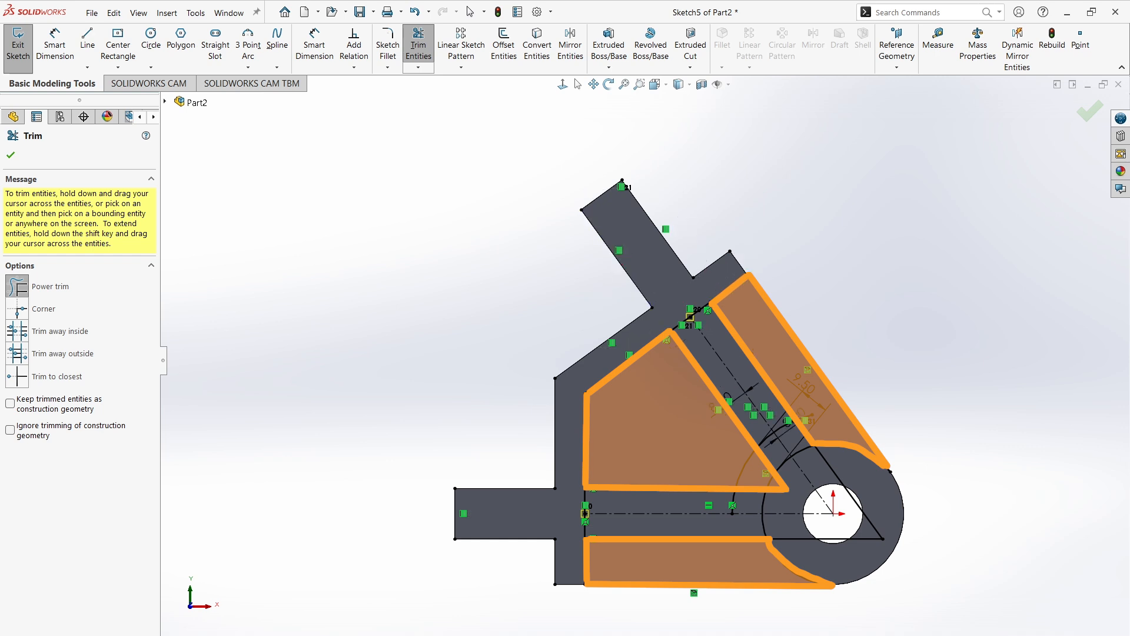
Trim away the inner vertical segment between the horizontal rib lines, both centerlines, and the offset arc around the hub
drag(574, 504, 626, 512)
drag(562, 530, 690, 521)
drag(456, 522, 436, 525)
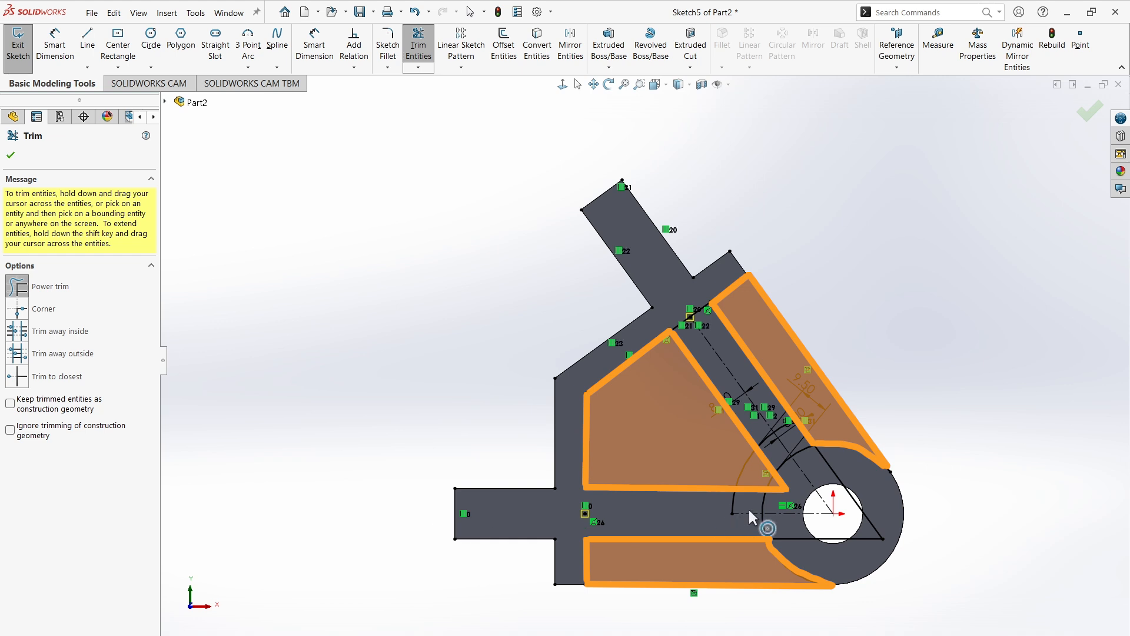
mouse_move(726, 500)
mouse_down()
mouse_move(746, 507)
mouse_move(728, 456)
mouse_up()
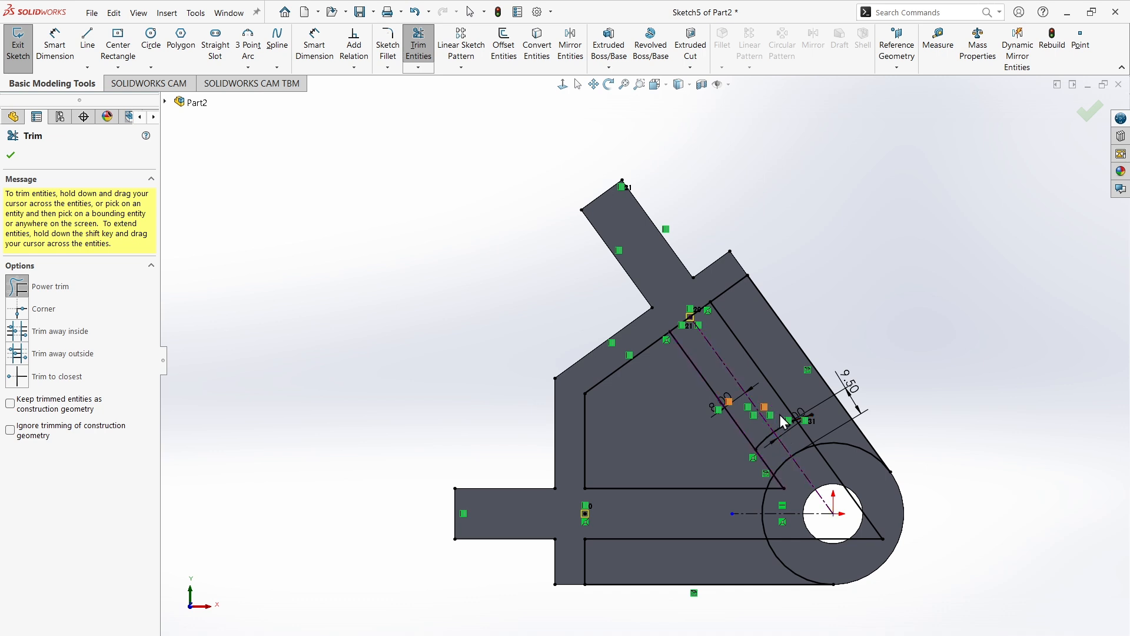
mouse_move(771, 412)
mouse_down()
mouse_move(768, 435)
mouse_move(824, 506)
mouse_move(782, 521)
mouse_move(748, 514)
mouse_move(770, 506)
mouse_up()
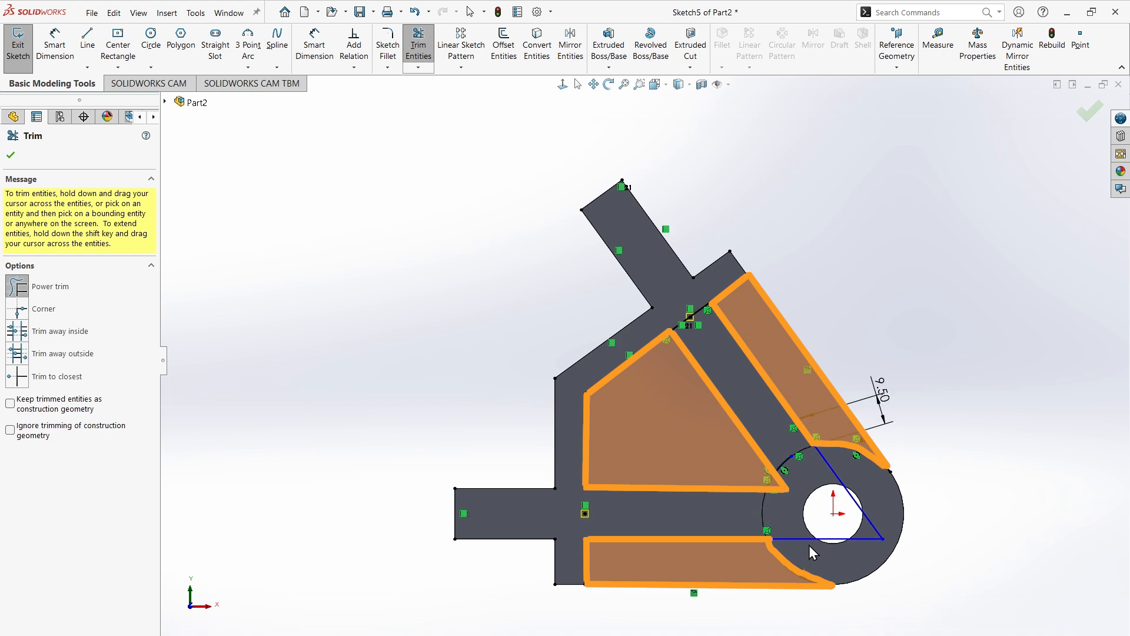
Trim the rib lines crossing the hub, the sloped segment between the angled rib lines, and the excess hub arc between the ribs
mouse_move(837, 507)
mouse_down()
mouse_move(861, 495)
mouse_move(856, 478)
mouse_up()
drag(841, 568, 828, 534)
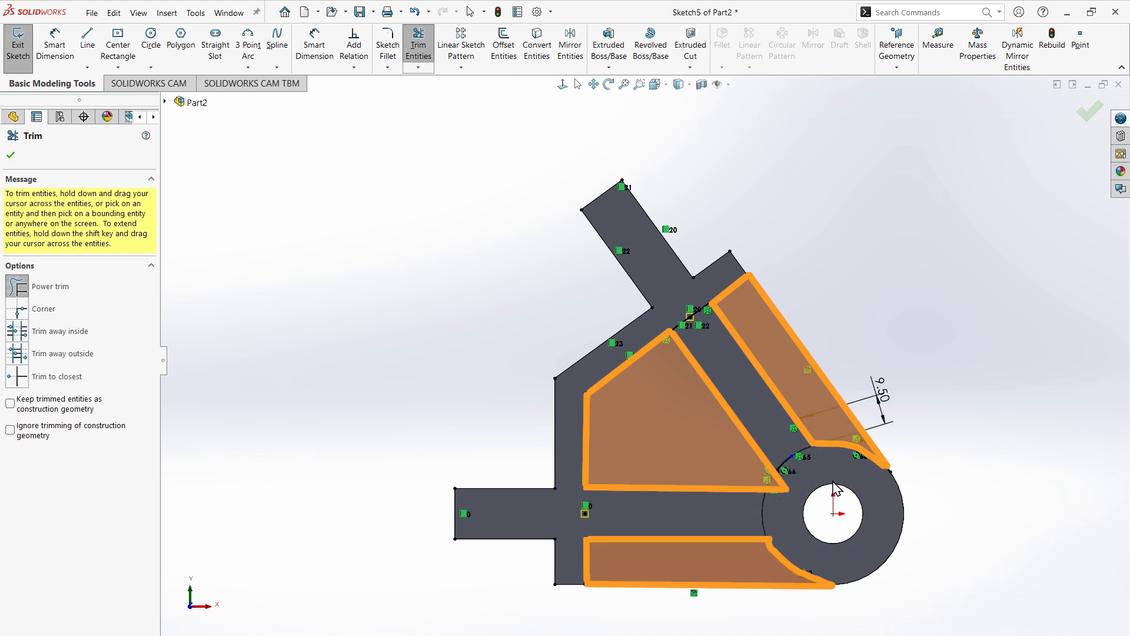
mouse_move(729, 376)
mouse_down()
mouse_move(702, 312)
mouse_move(702, 341)
mouse_up()
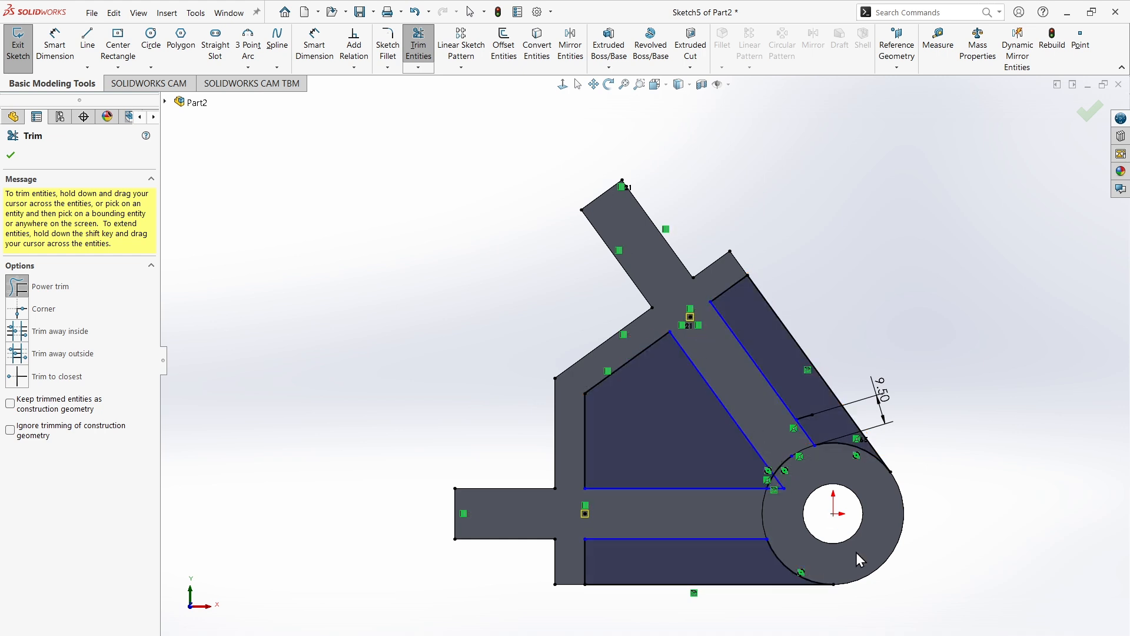
drag(772, 449, 791, 479)
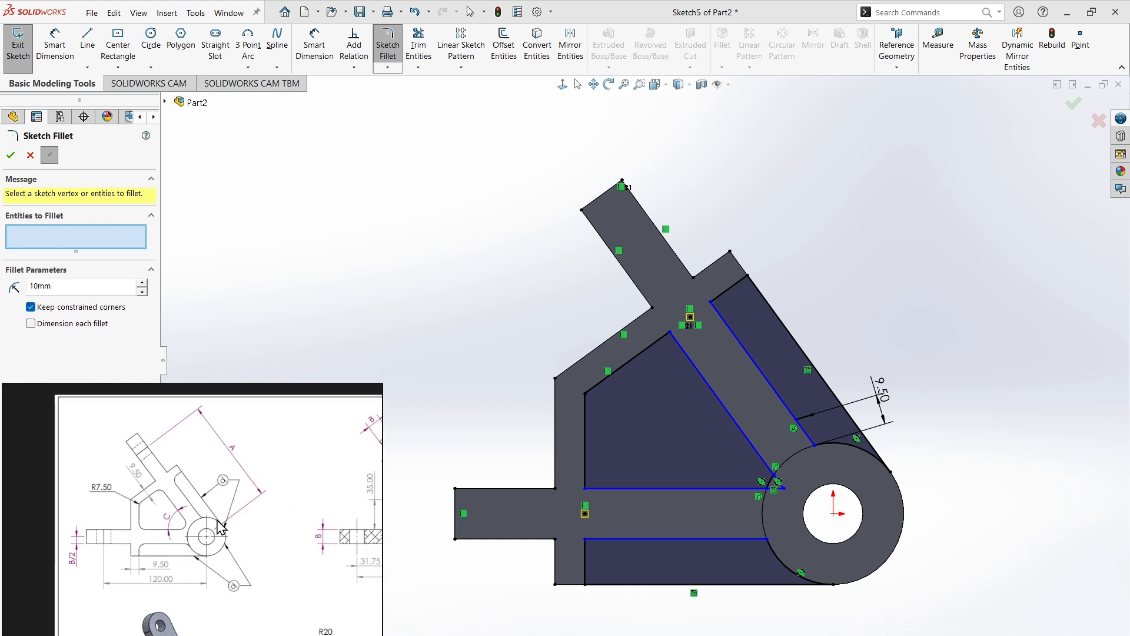
Set the sketch fillet radius to 7.5 mm and fillet all four corners of the central web pocket profile
click(35, 286)
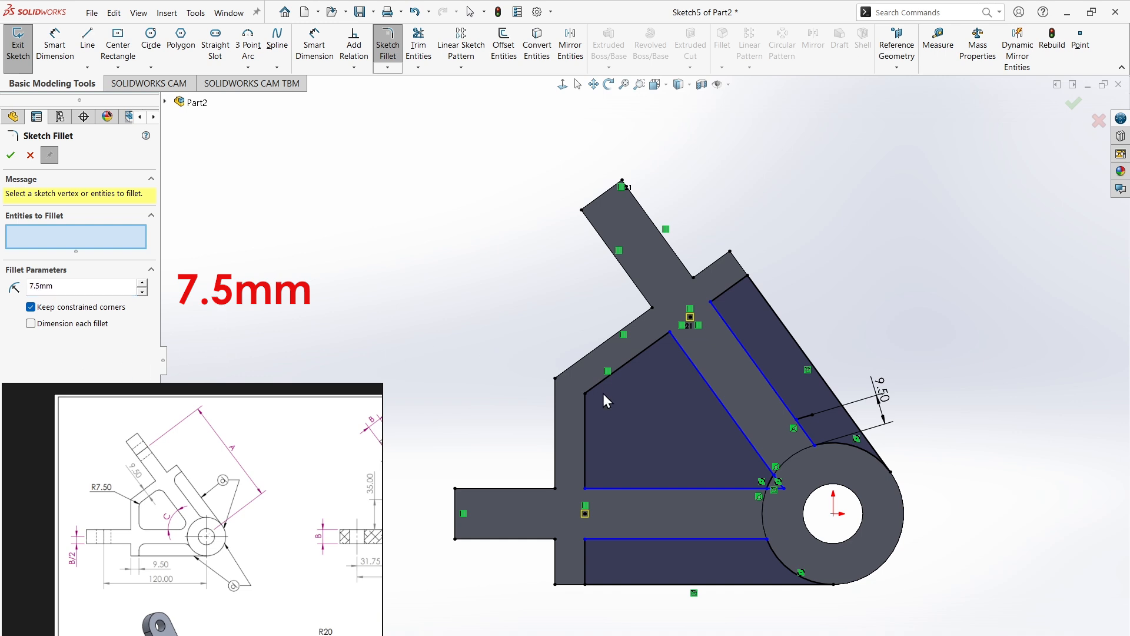
click(586, 396)
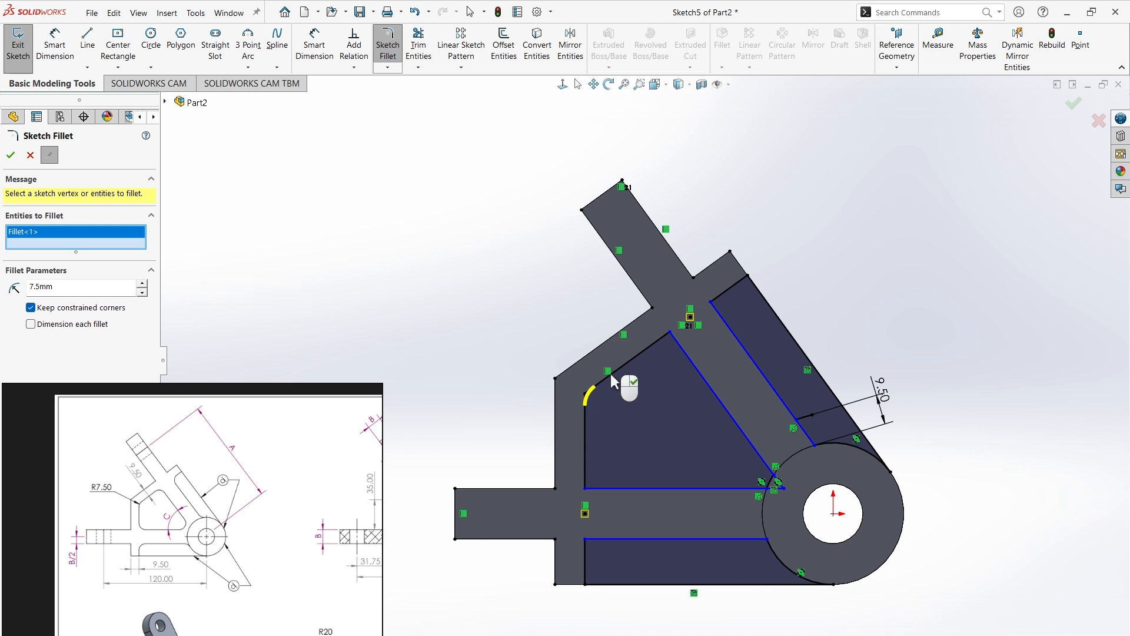
click(669, 333)
click(782, 485)
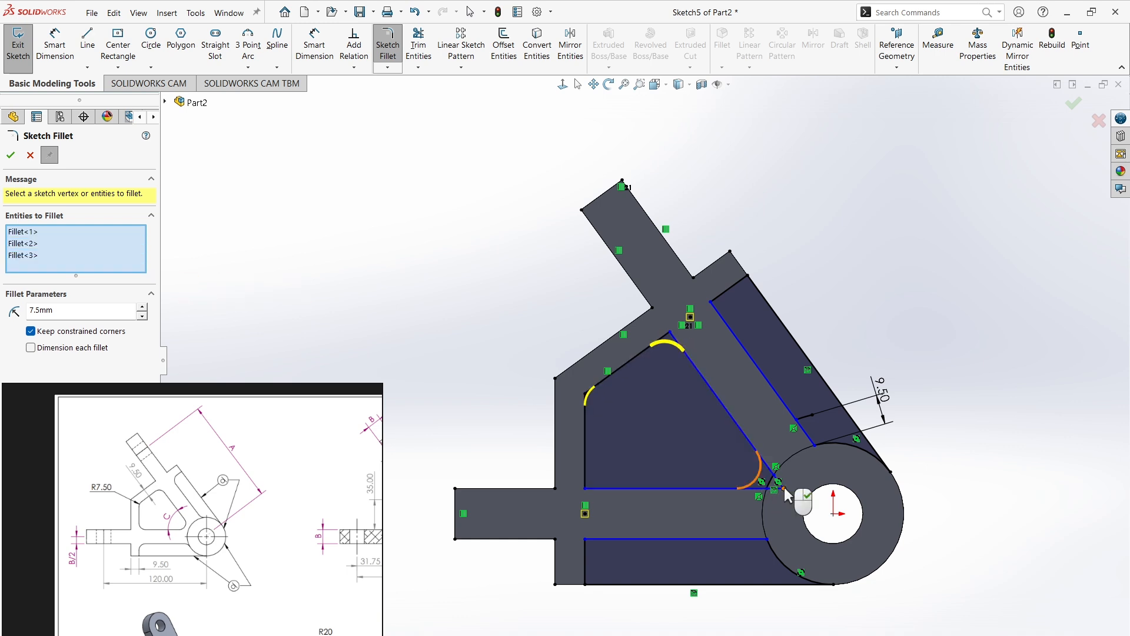
click(585, 488)
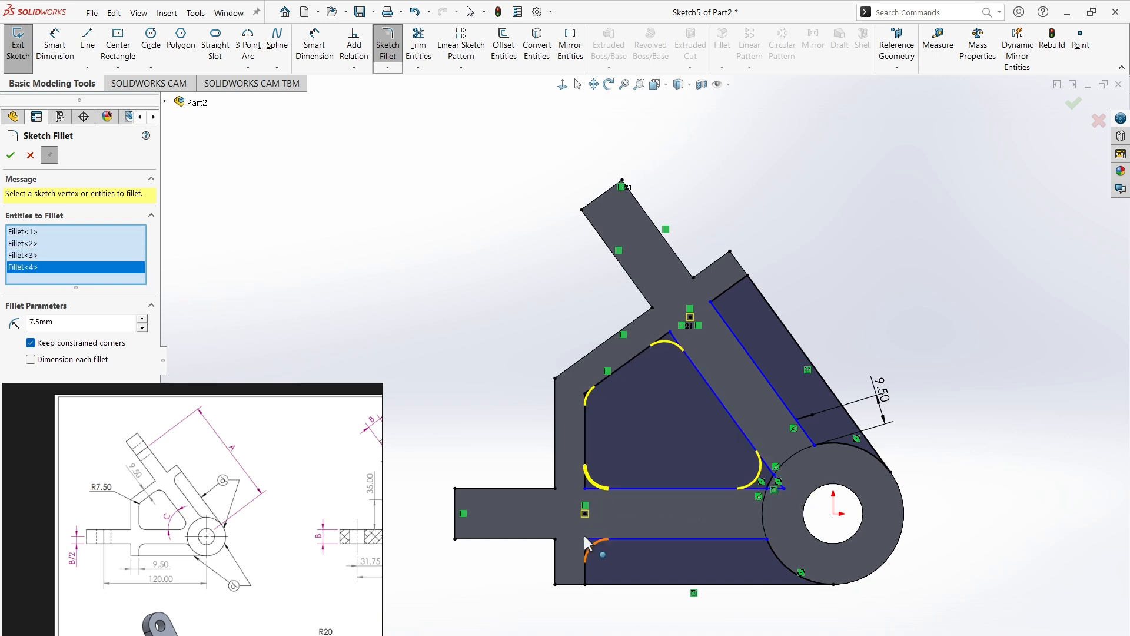
Fillet the rib-side corners of the lower and slanted outer pocket profiles with the 7.5 mm radius
click(584, 538)
click(757, 538)
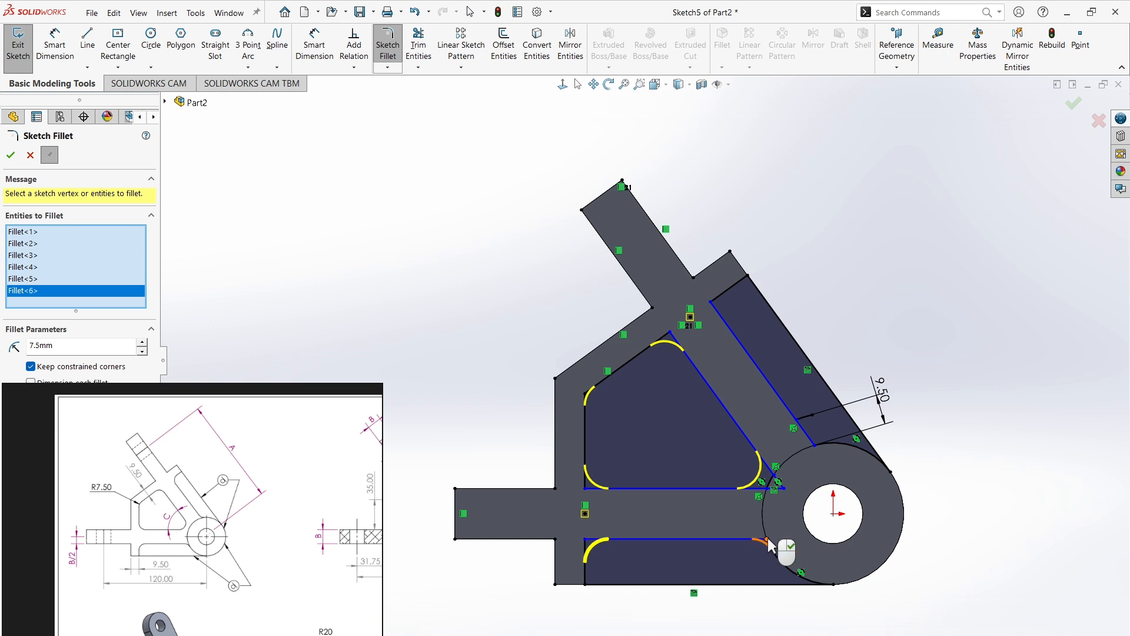
click(817, 446)
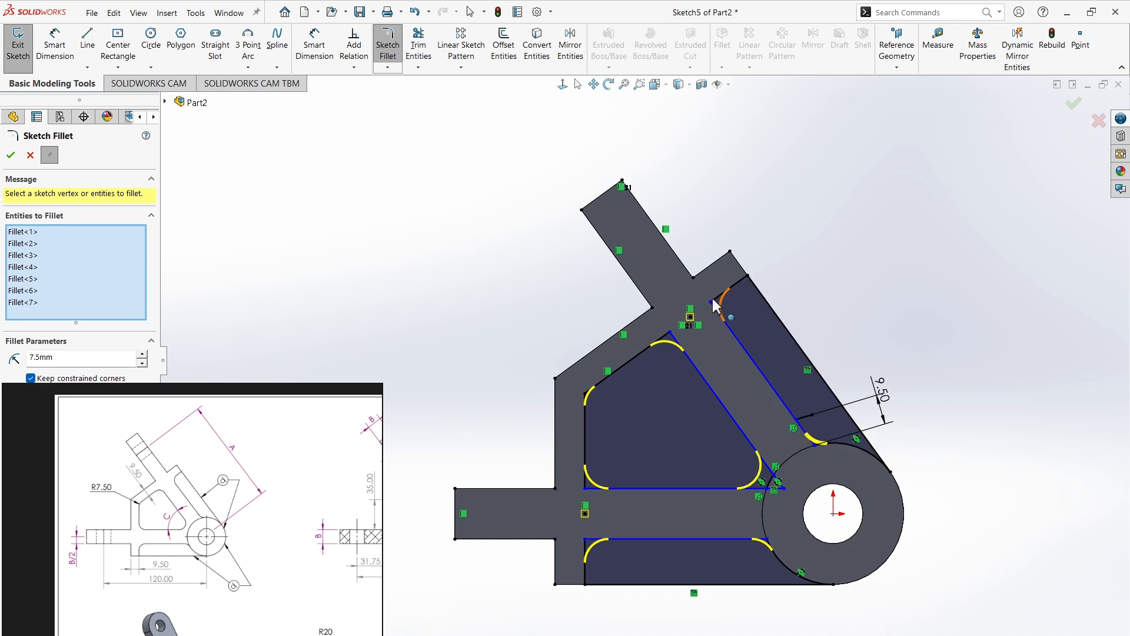
click(724, 305)
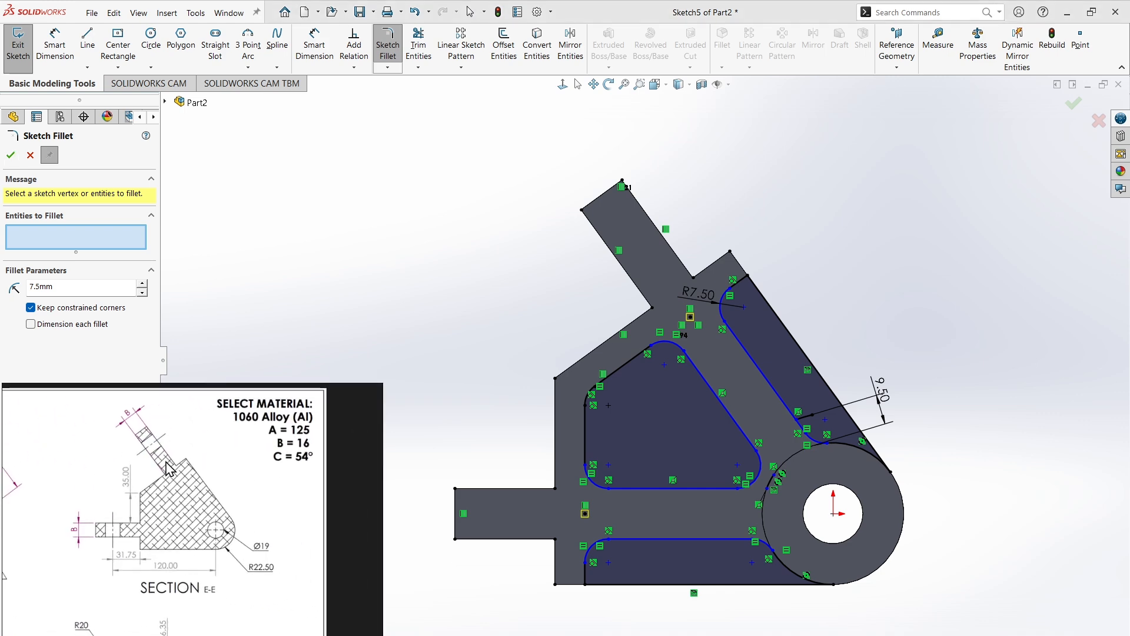
Check the pocket depth on the drawing and extrude-cut the three web pocket profiles to a blind depth of 9.5 mm
drag(146, 595, 190, 510)
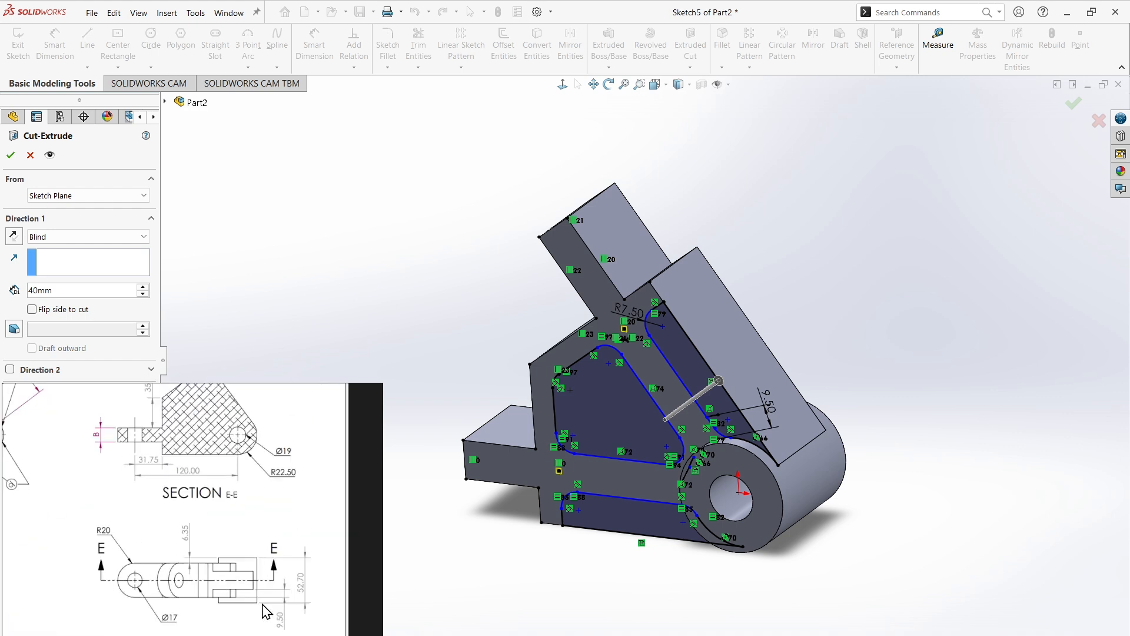
scroll(264, 609, up, 3)
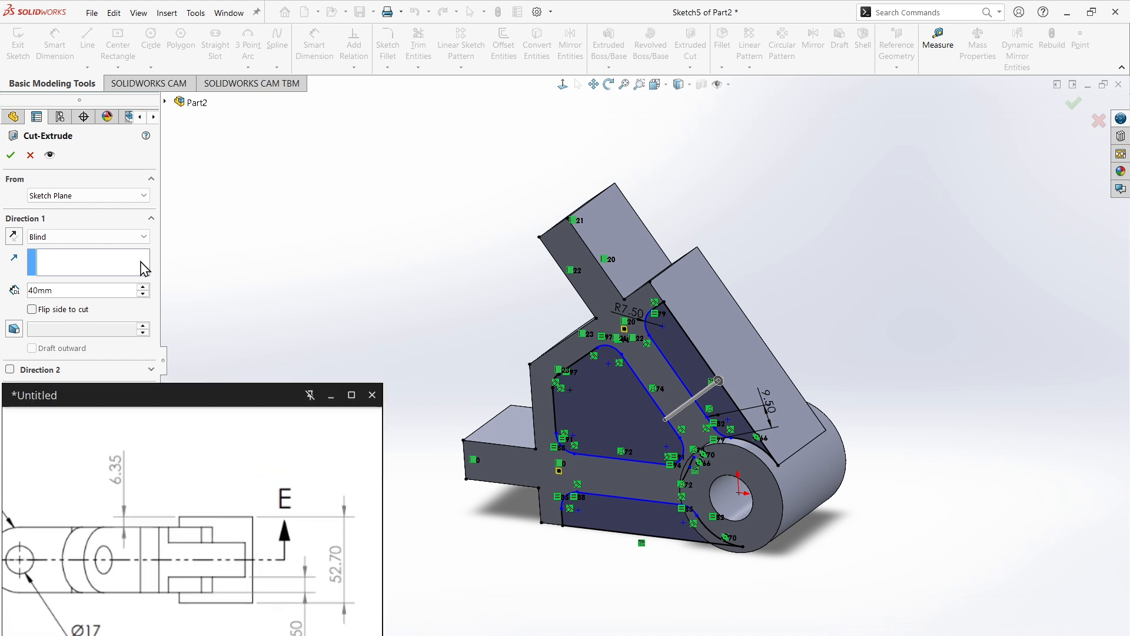
click(330, 394)
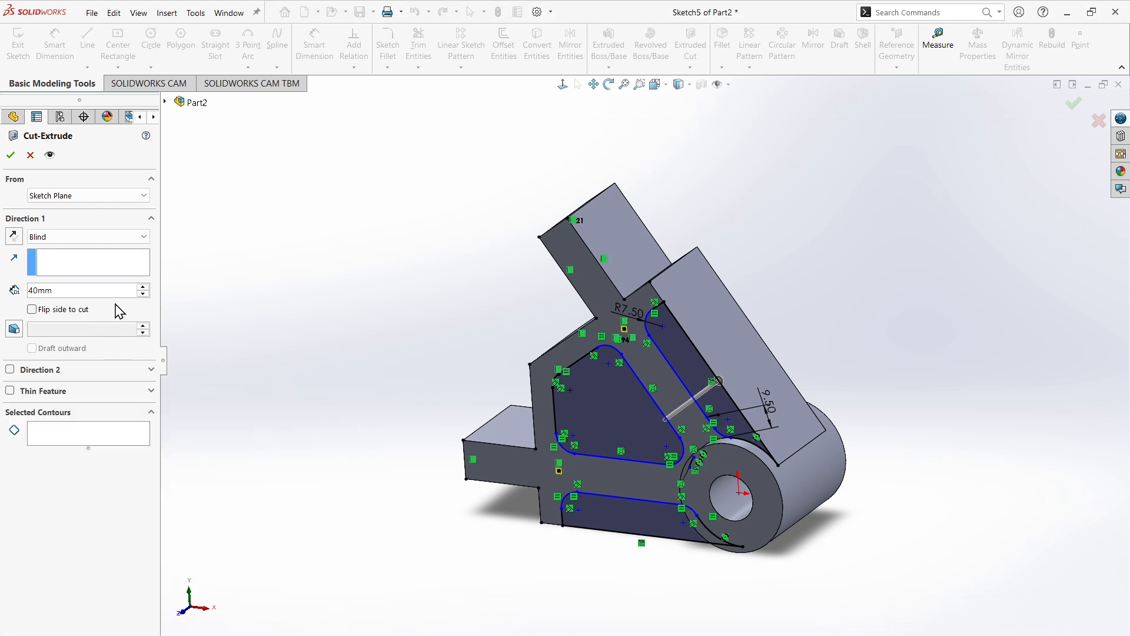
click(35, 293)
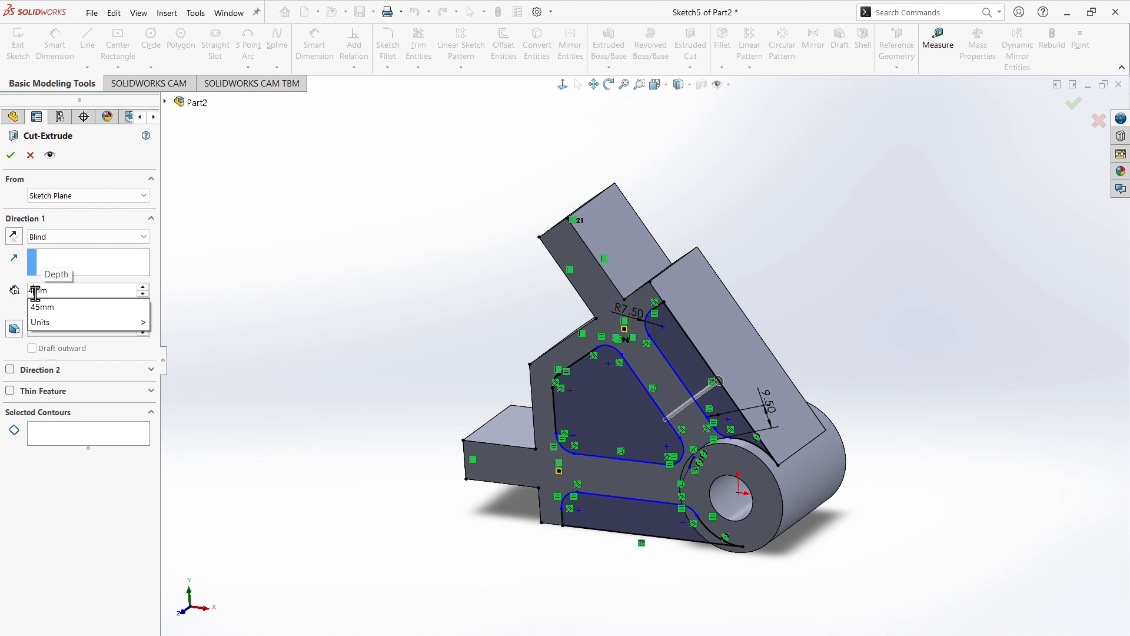
key(BackSpace)
key(BackSpace)
text(95)
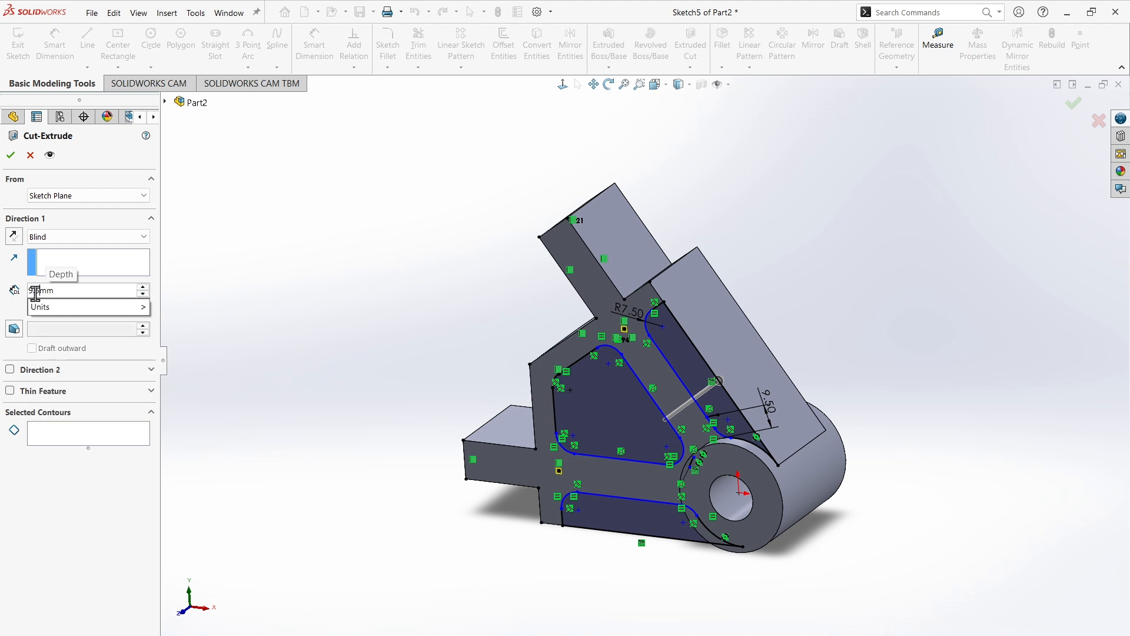
click(600, 398)
click(611, 513)
click(700, 373)
middle_drag(839, 279, 795, 307)
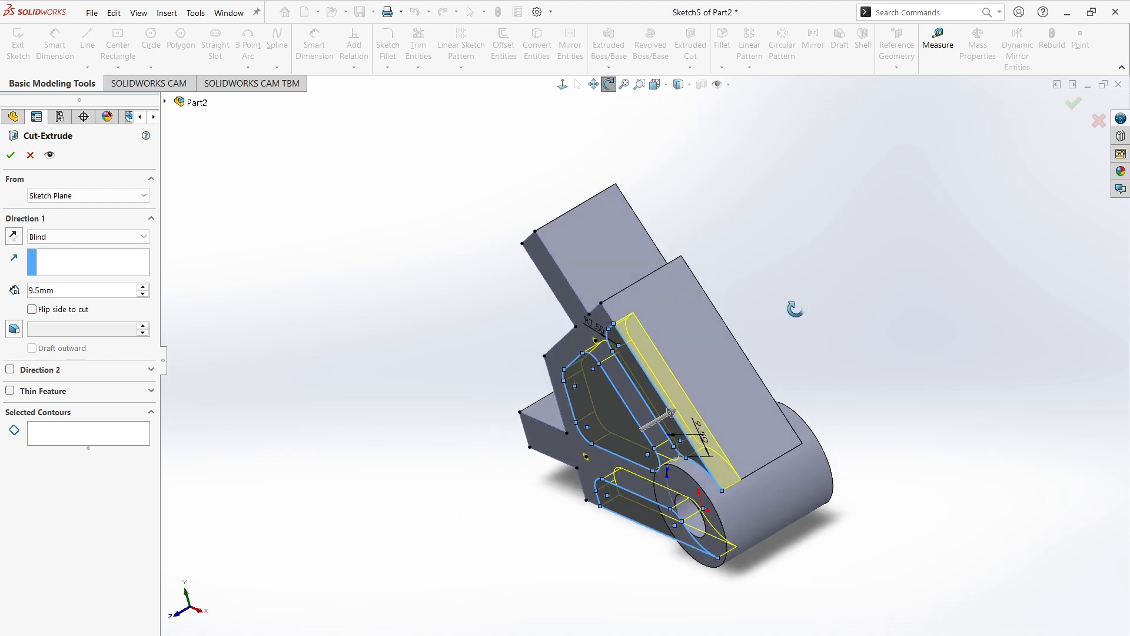
click(11, 157)
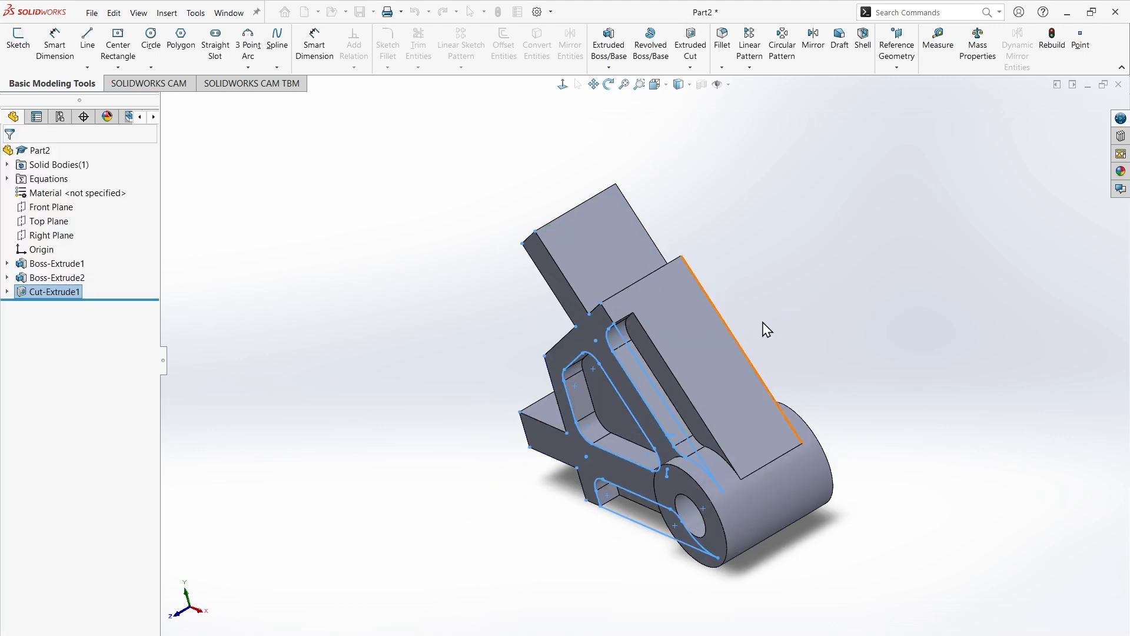
Mirror the web pocket cut about the Front Plane to the opposite side of the block
middle_drag(843, 318, 838, 313)
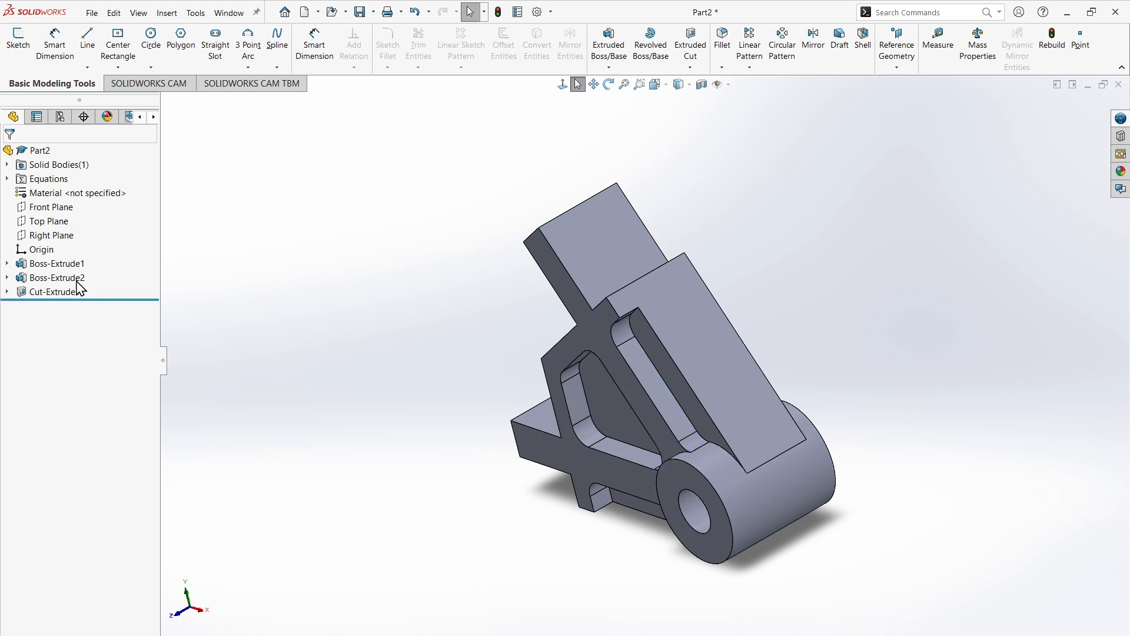
click(52, 207)
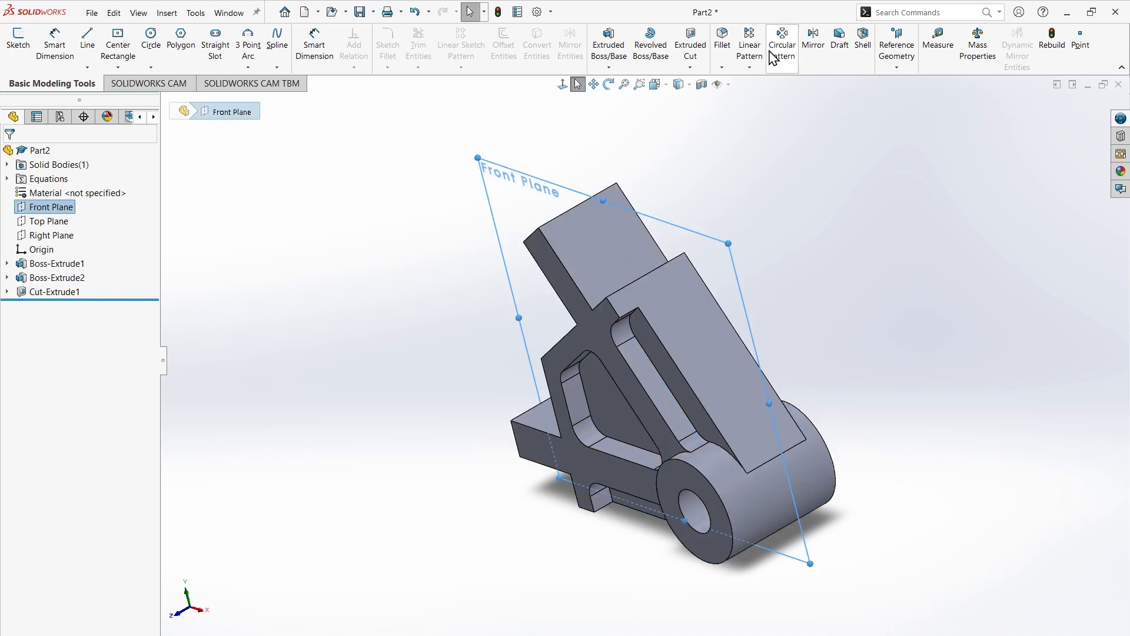
click(813, 47)
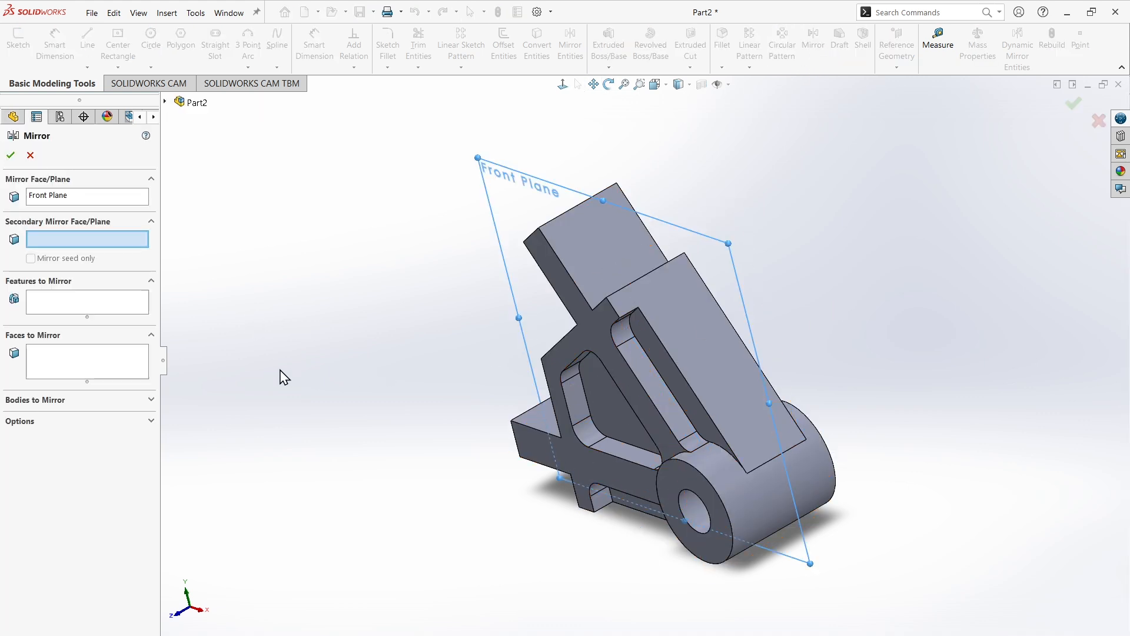
click(74, 304)
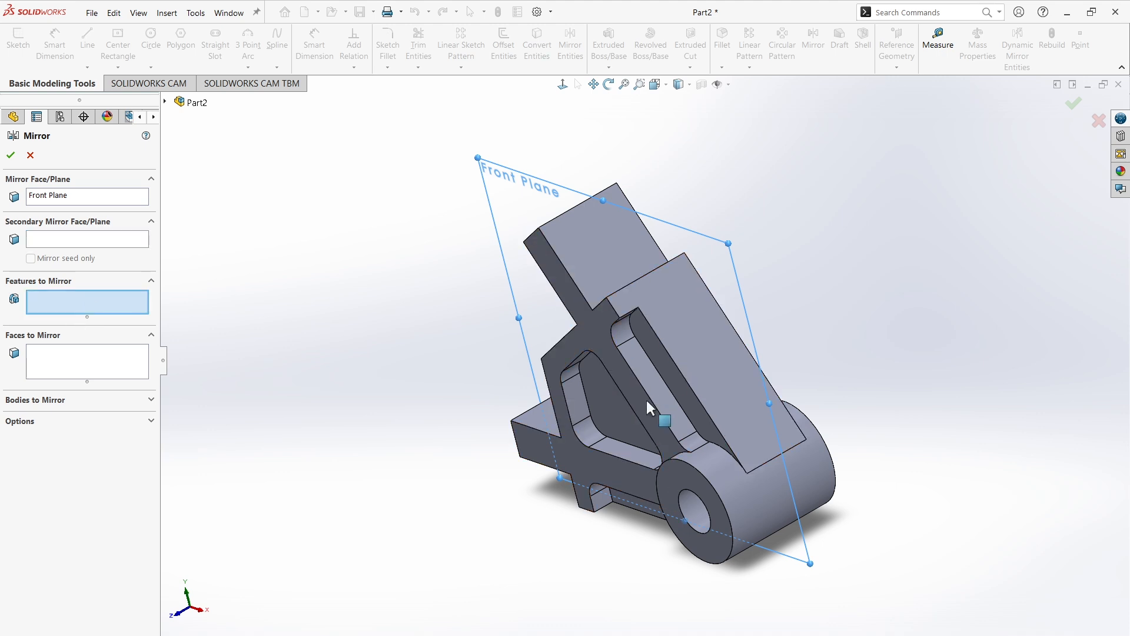
click(623, 404)
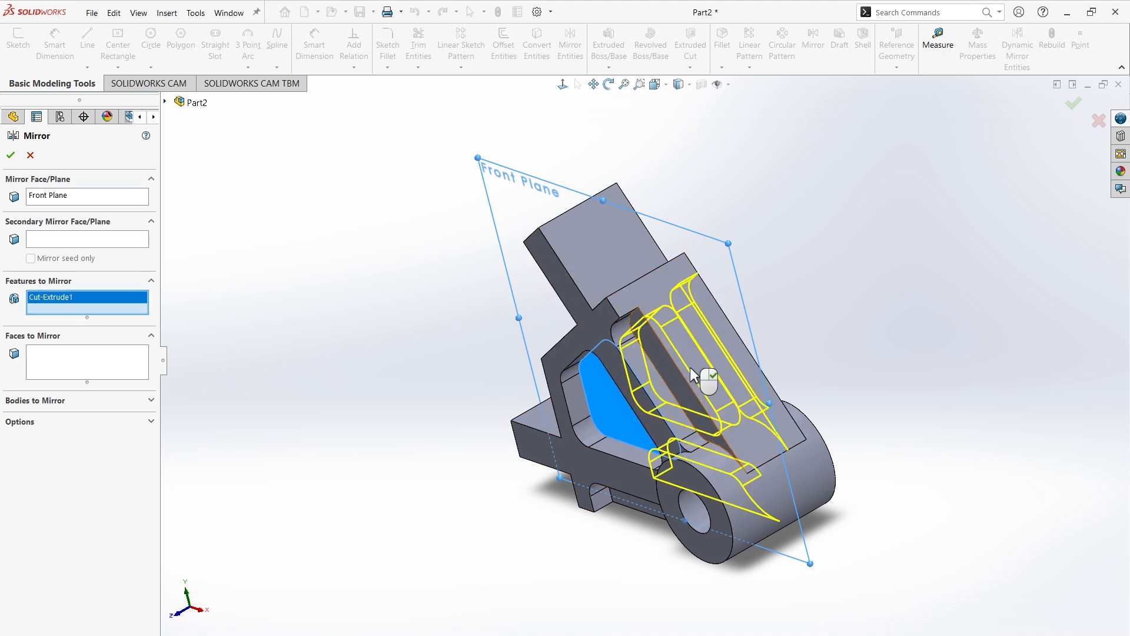
middle_drag(657, 512, 545, 485)
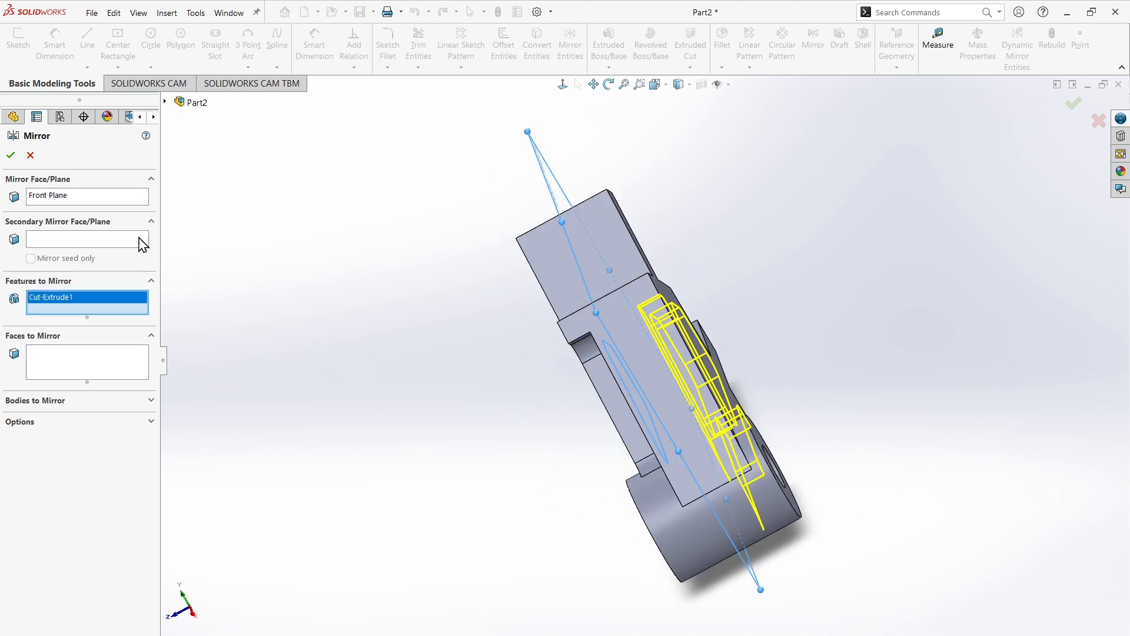
middle_drag(312, 216, 242, 262)
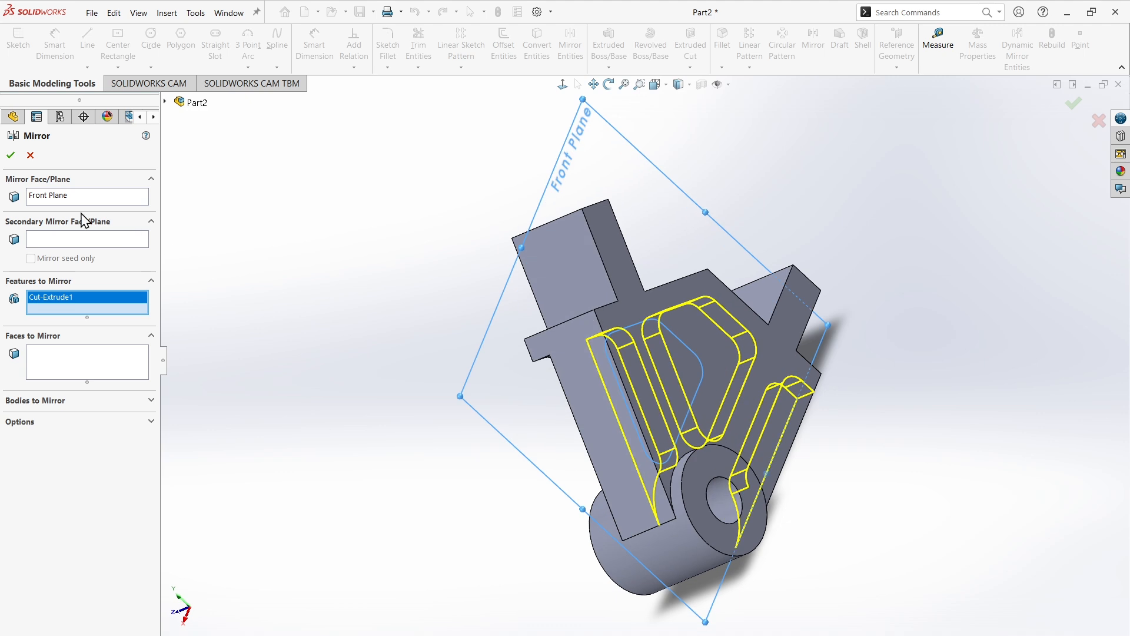
click(11, 155)
Start a sketch on the horizontal arm's upper face and consult the PDF drawing for the arm's end radius and hole size
middle_drag(435, 321, 638, 245)
click(620, 213)
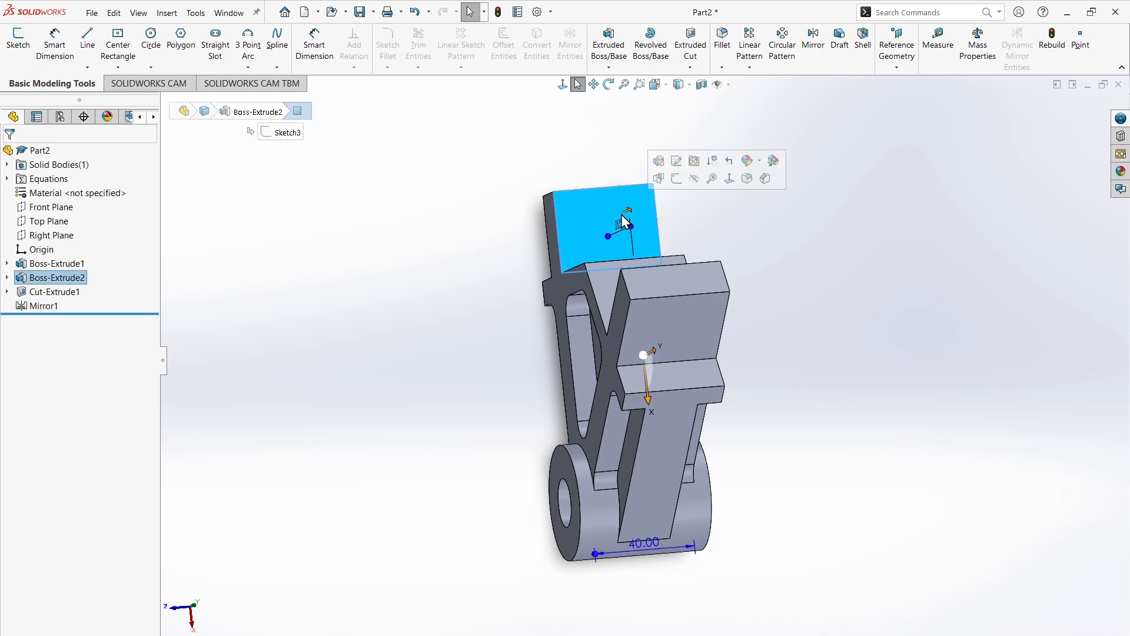
click(17, 49)
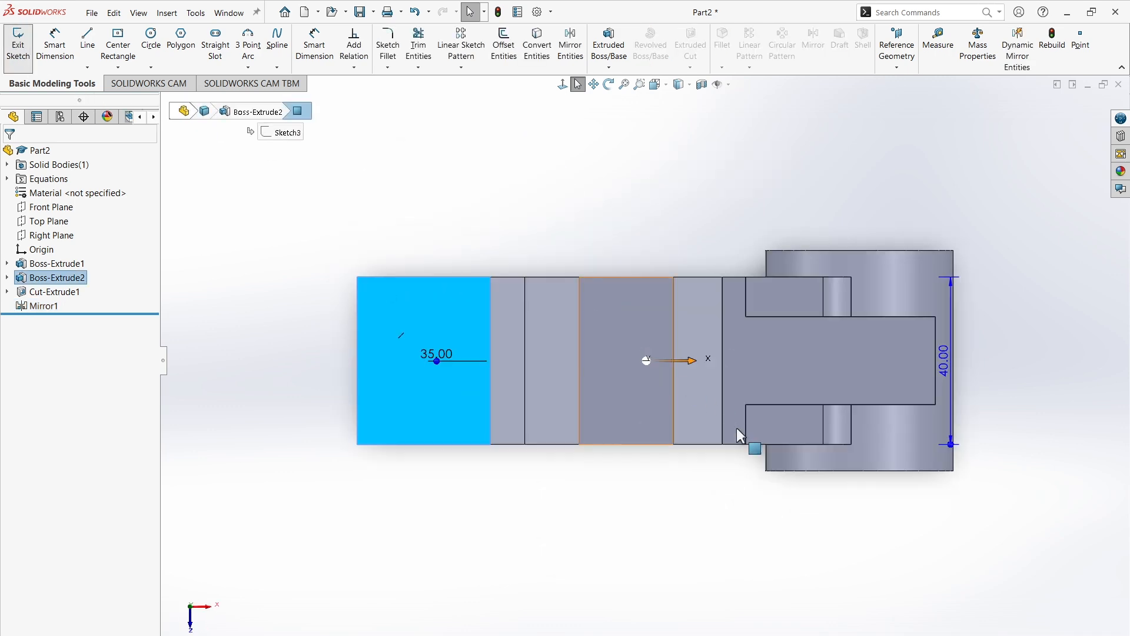
key(alt+Tab)
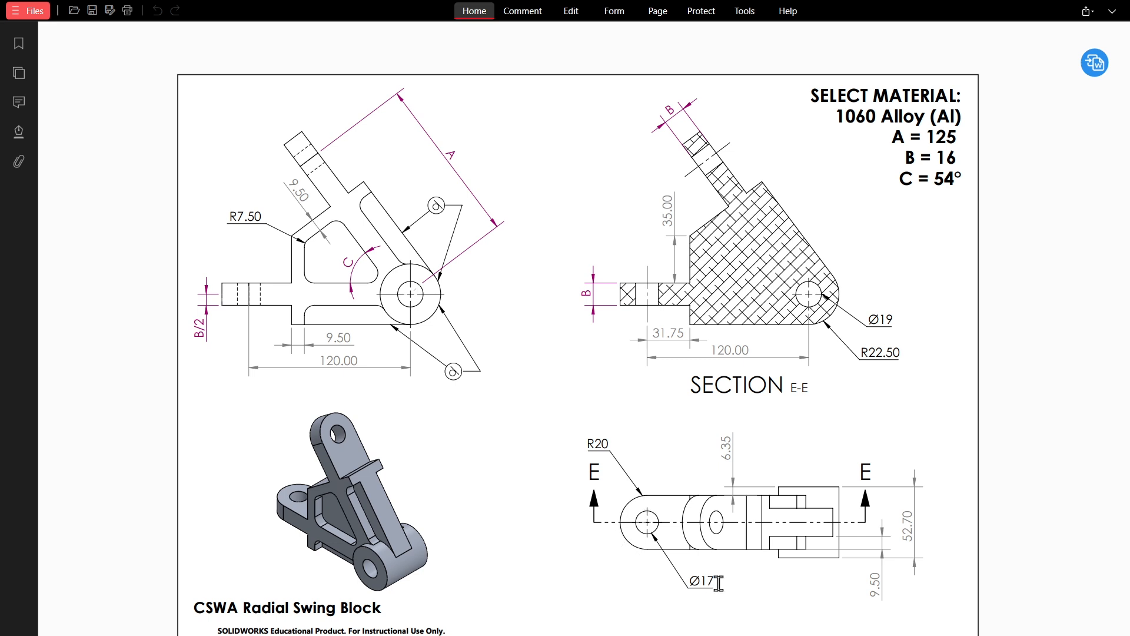
key(Escape)
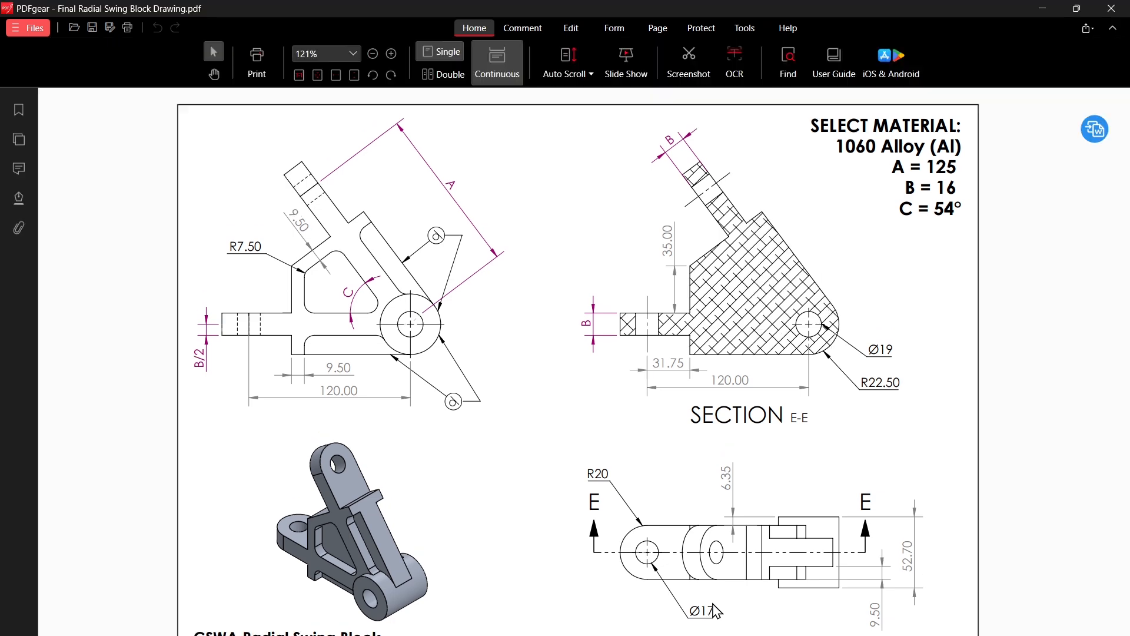
click(1040, 8)
Sketch a 40 mm diameter circle centred on the midpoint of the horizontal arm's end edge, passing through the edge's corner
mouse_move(303, 276)
ctrl+middle_down()
mouse_move(469, 268)
mouse_move(501, 280)
ctrl+middle_up()
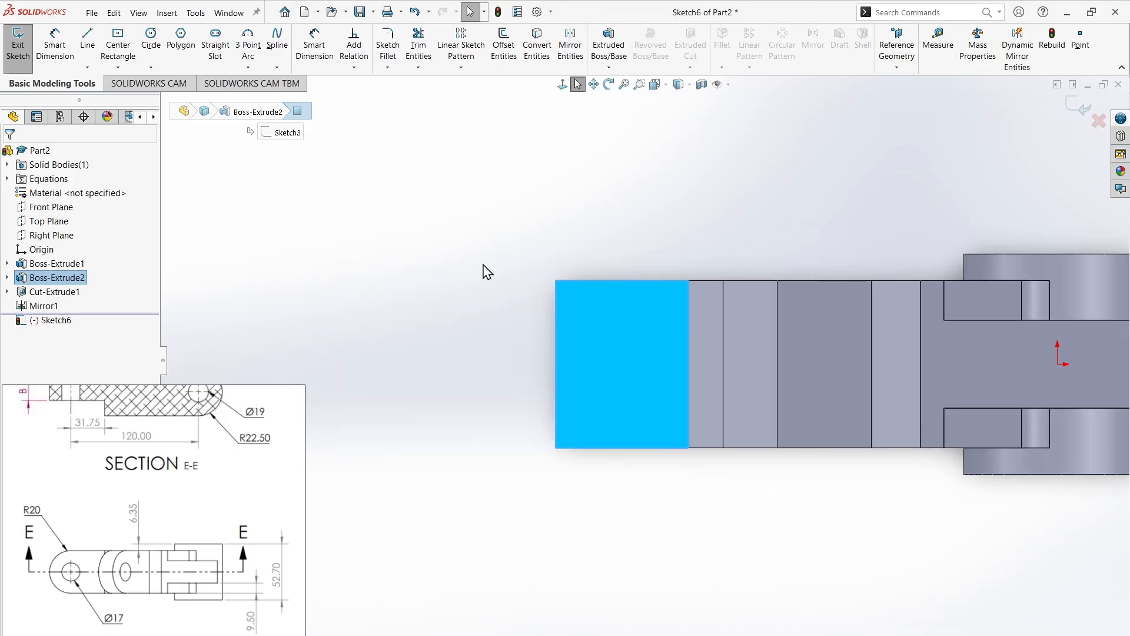
key(z)
click(150, 39)
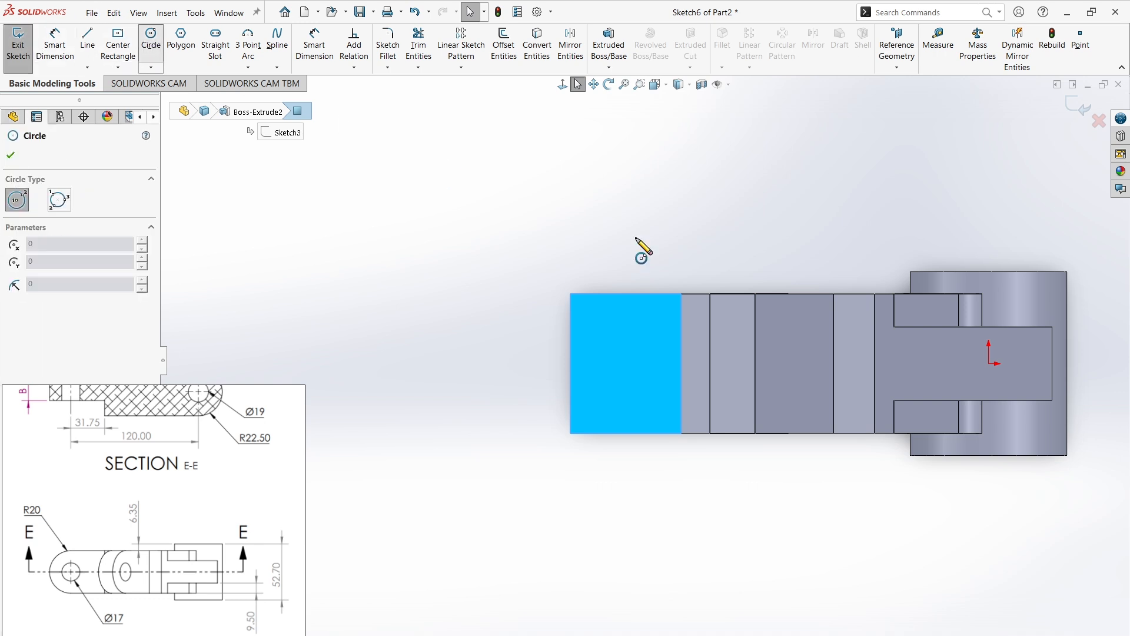
click(569, 362)
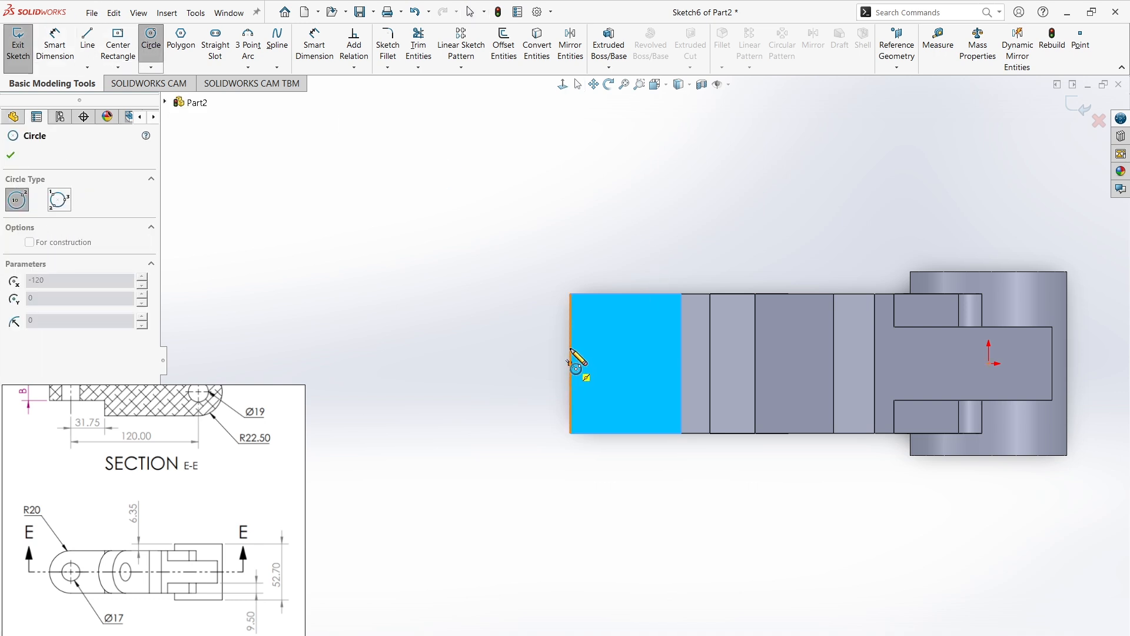
click(570, 293)
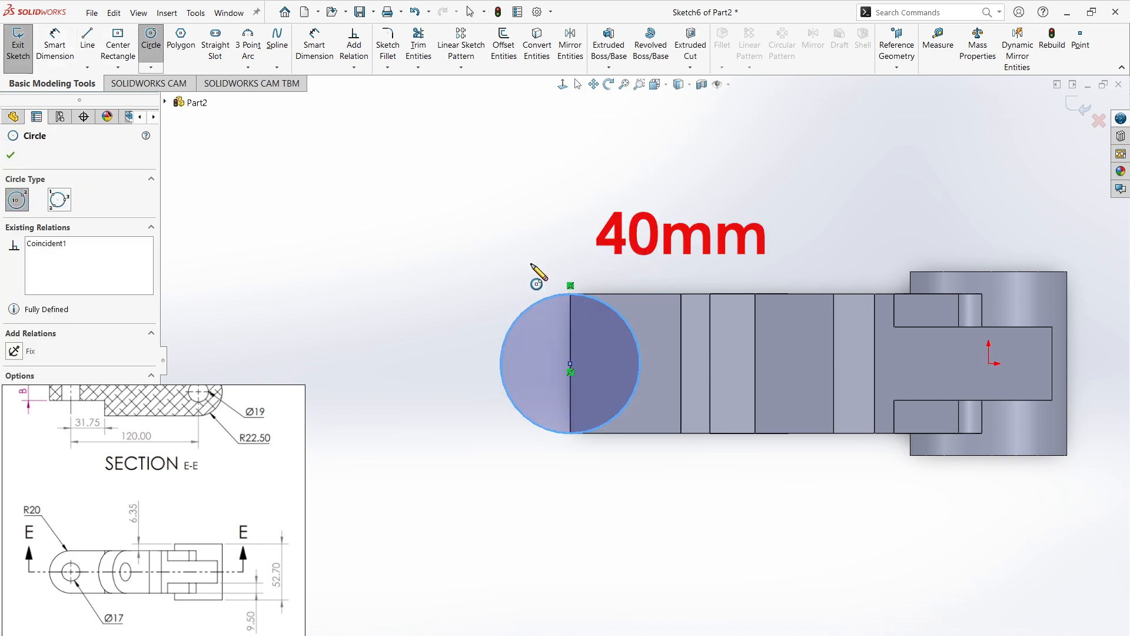
click(11, 155)
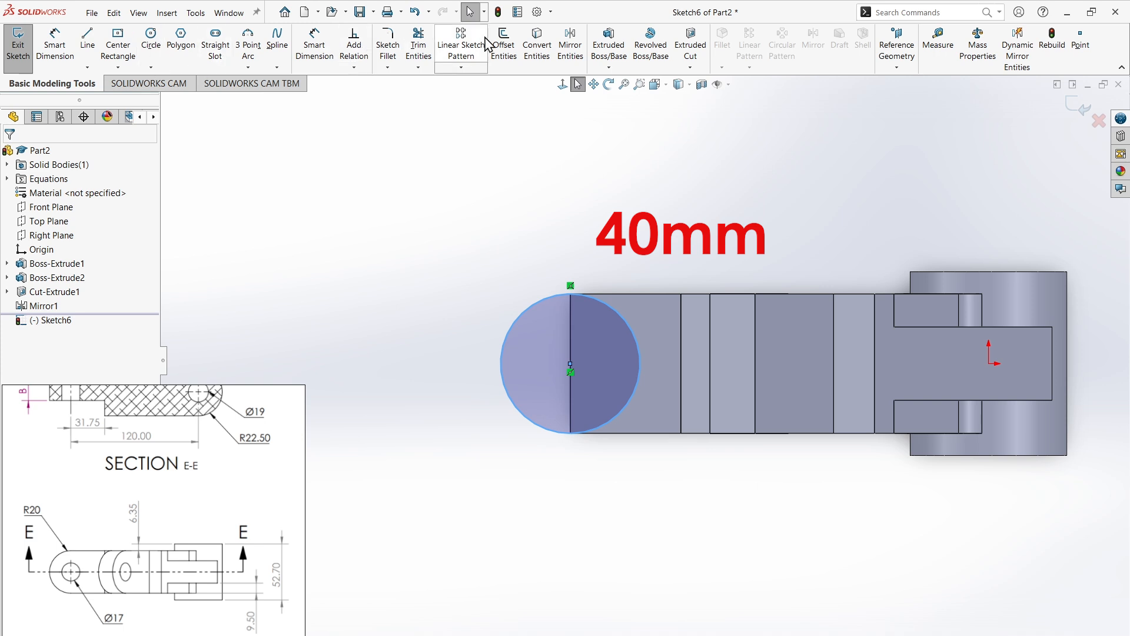
Extrude the end circle as a merged boss using Up To Surface, ending at the opposite face of the horizontal arm
click(609, 42)
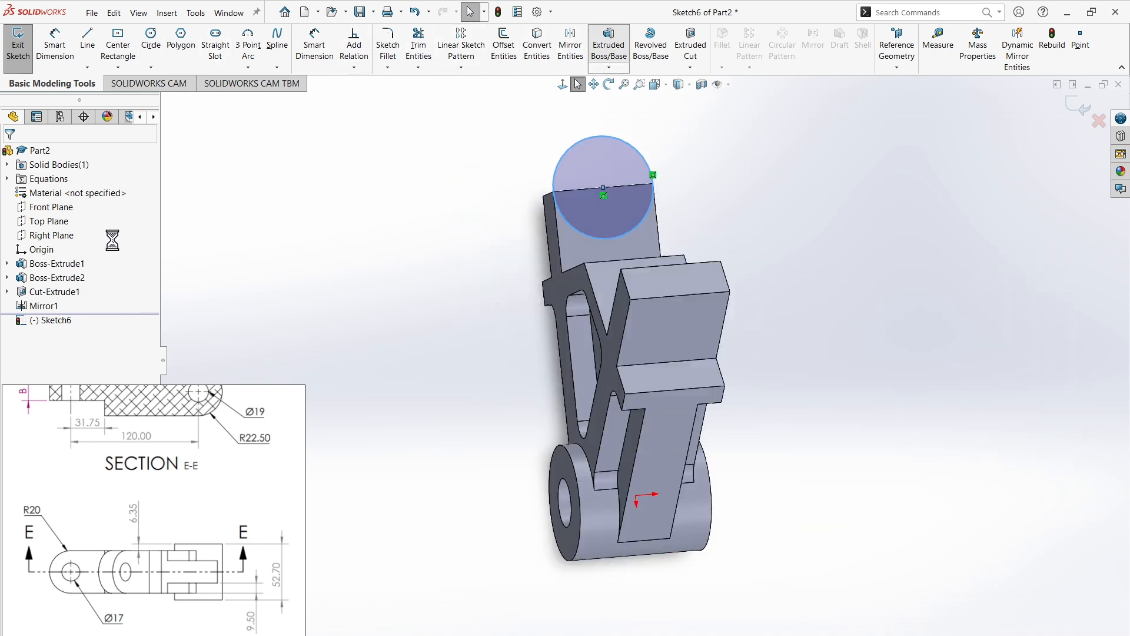
click(113, 237)
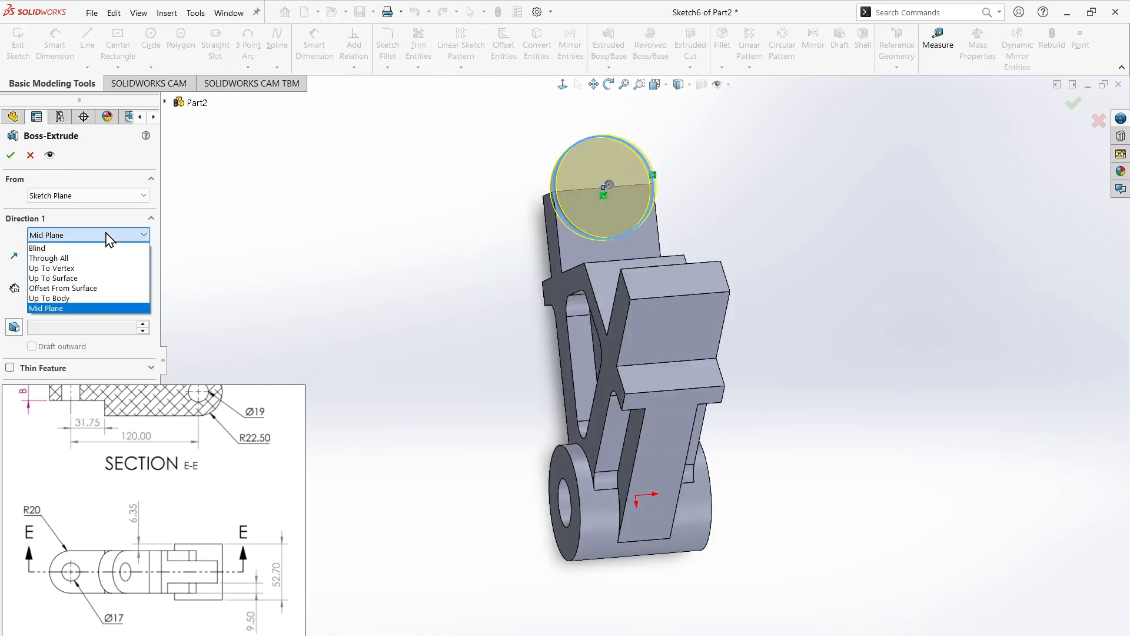
click(97, 279)
middle_drag(398, 276, 583, 256)
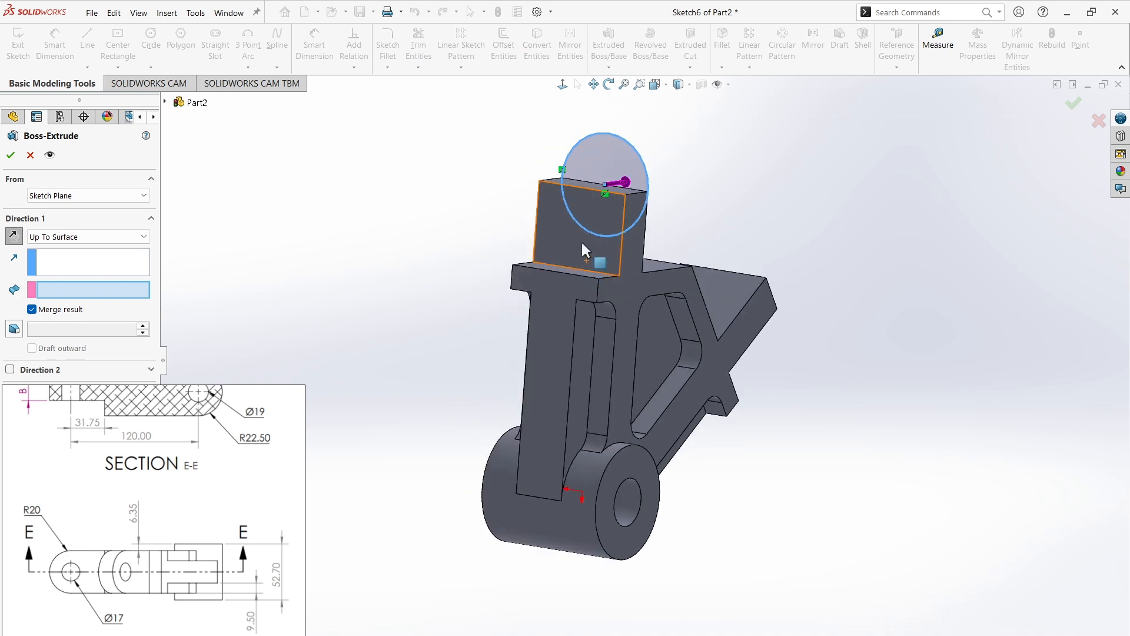
click(582, 248)
middle_drag(687, 252, 596, 255)
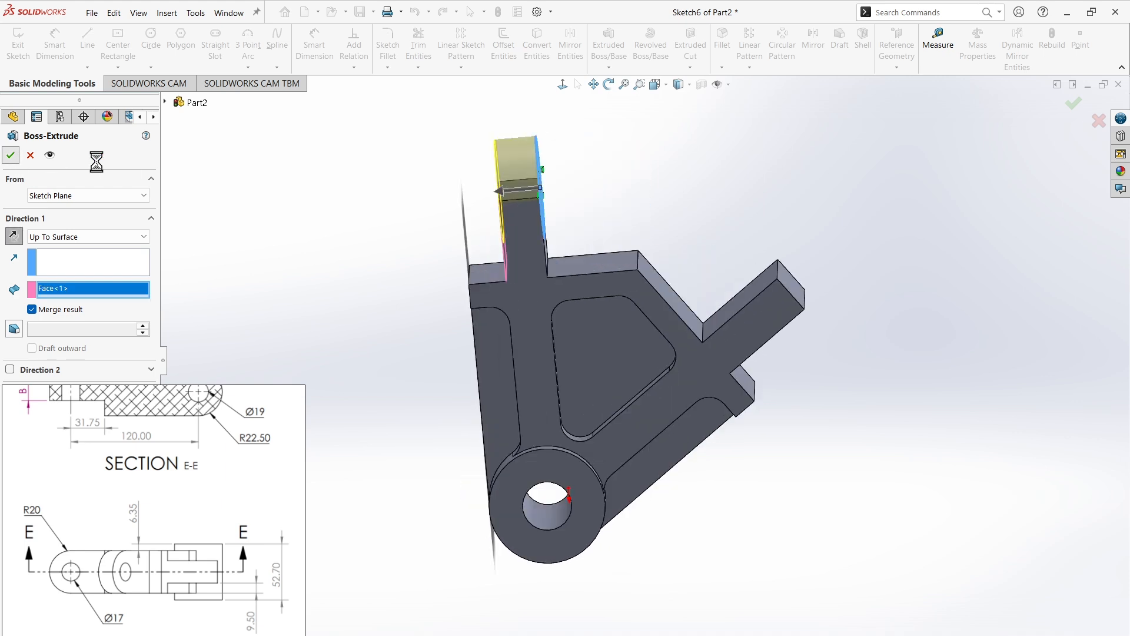
Sketch a circle about 17.25 mm in diameter on the horizontal arm's upper face, concentric with its rounded end
middle_drag(668, 186, 612, 185)
click(596, 188)
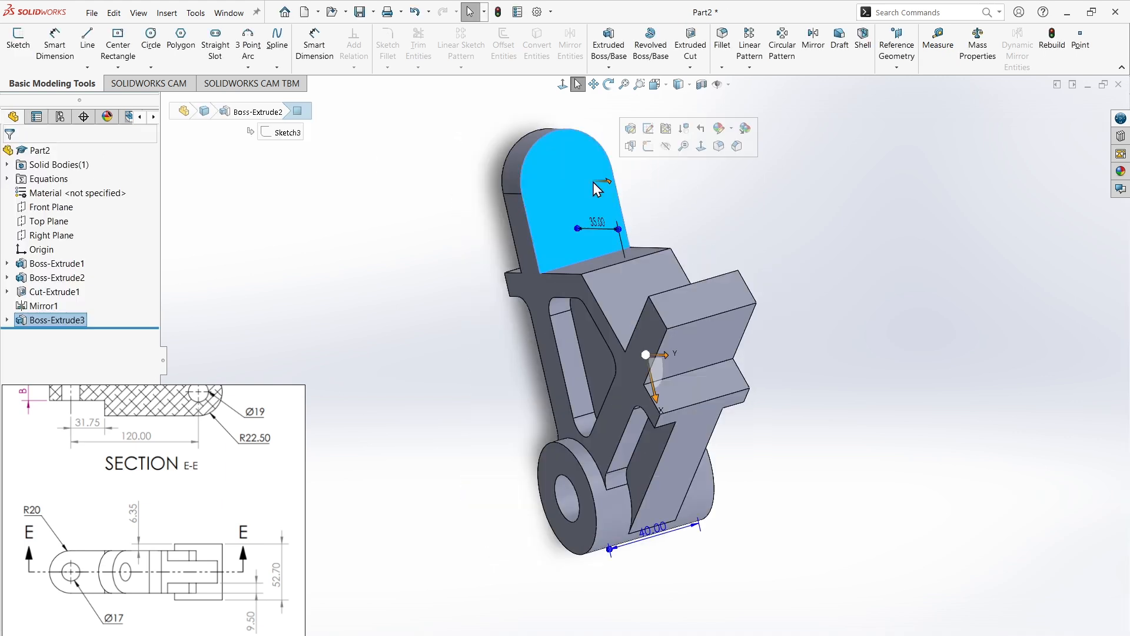
click(18, 59)
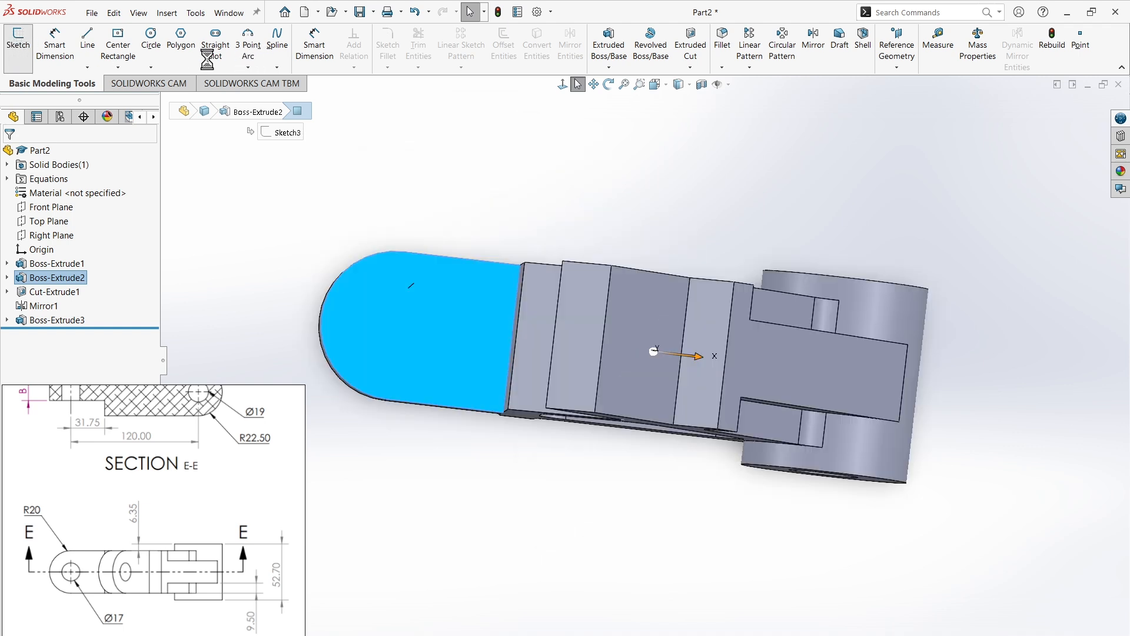
click(151, 40)
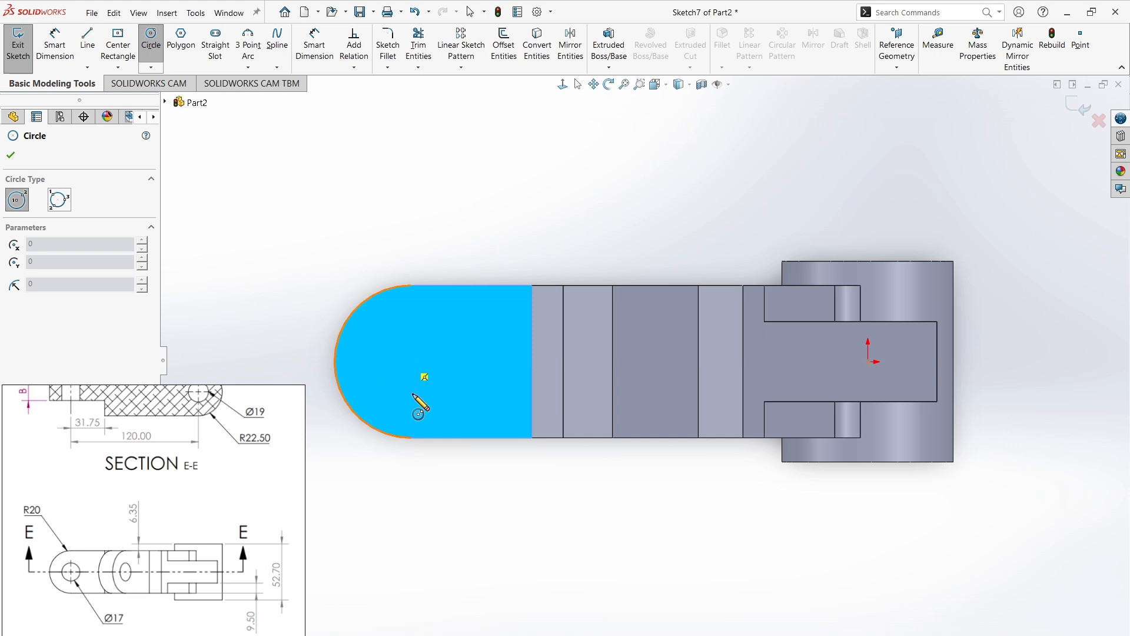
click(410, 361)
click(444, 362)
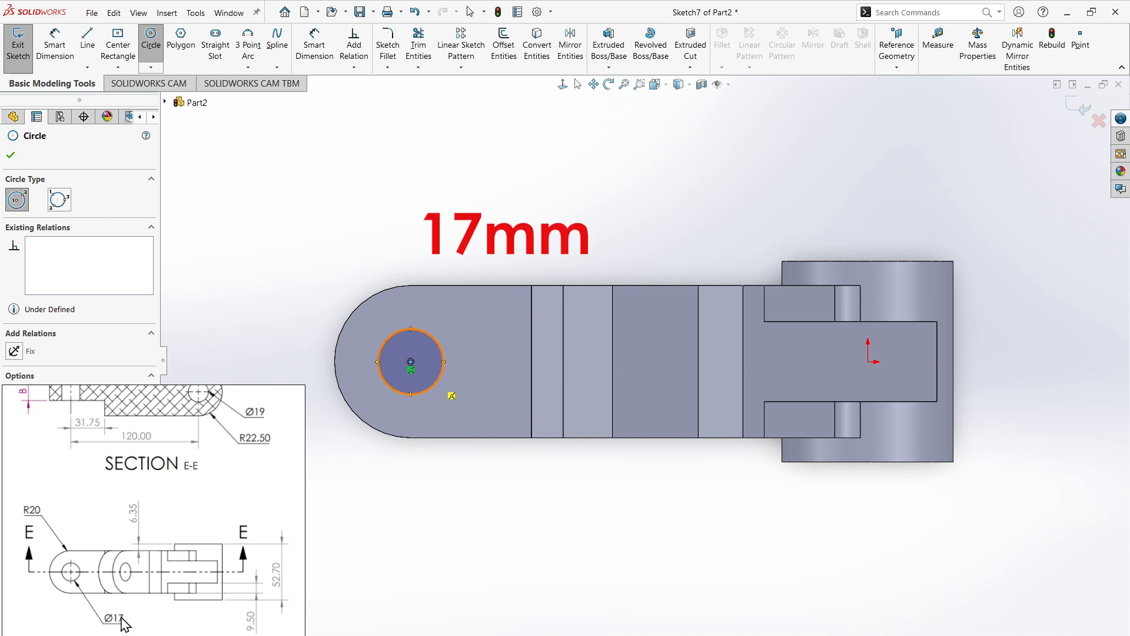
Dimension the hole circle on the horizontal arm to a diameter of 17 mm
click(55, 42)
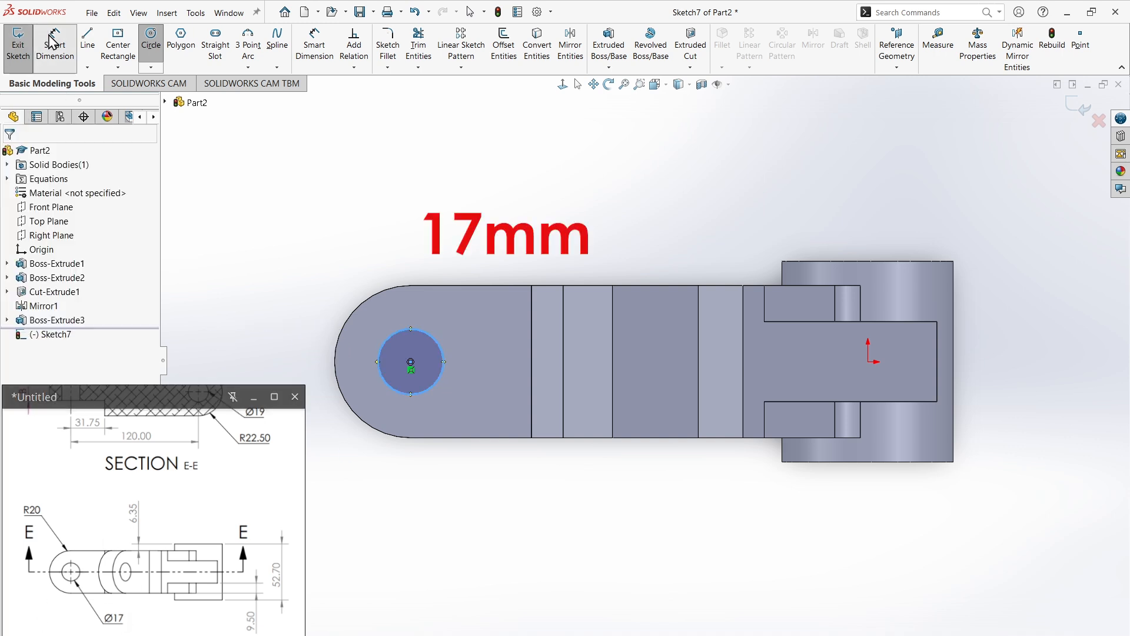
click(412, 396)
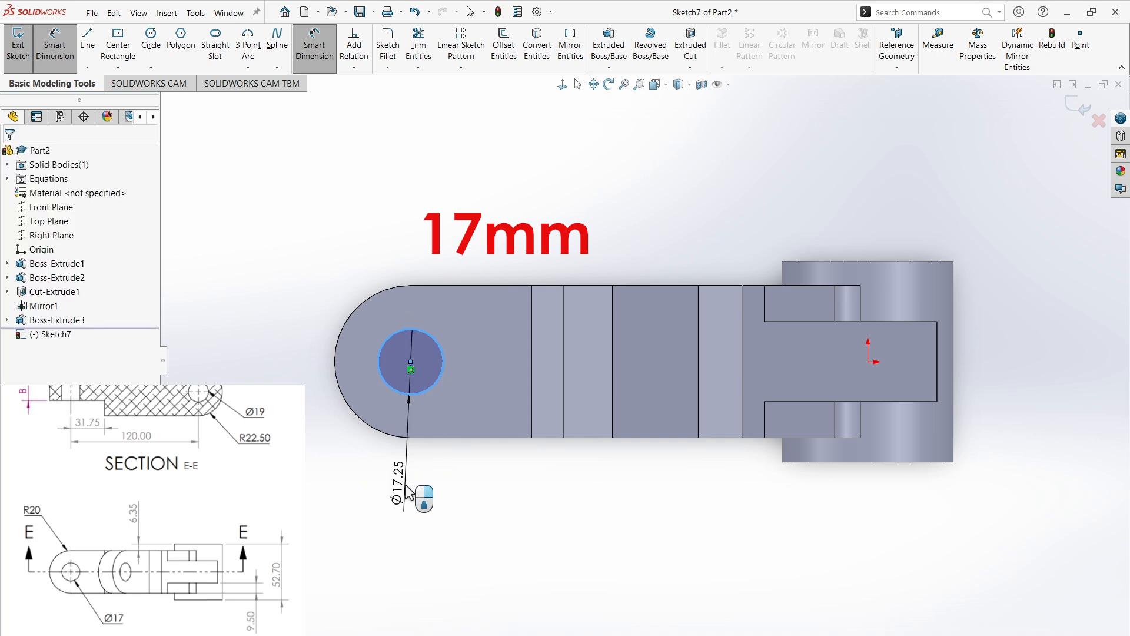
click(406, 484)
text(17)
key(Return)
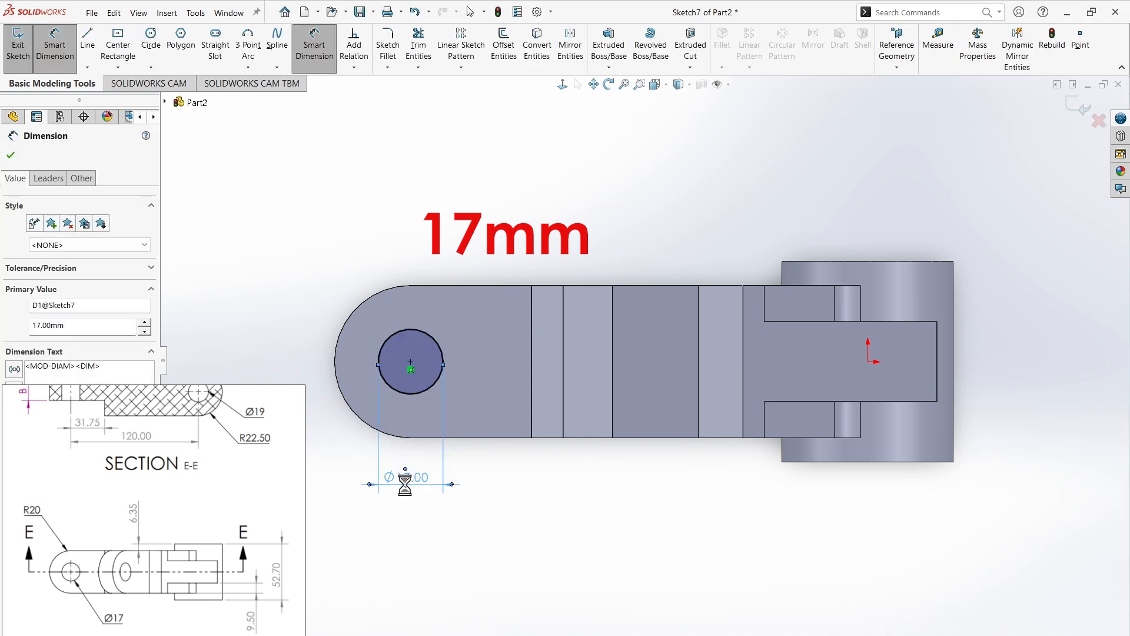
click(11, 156)
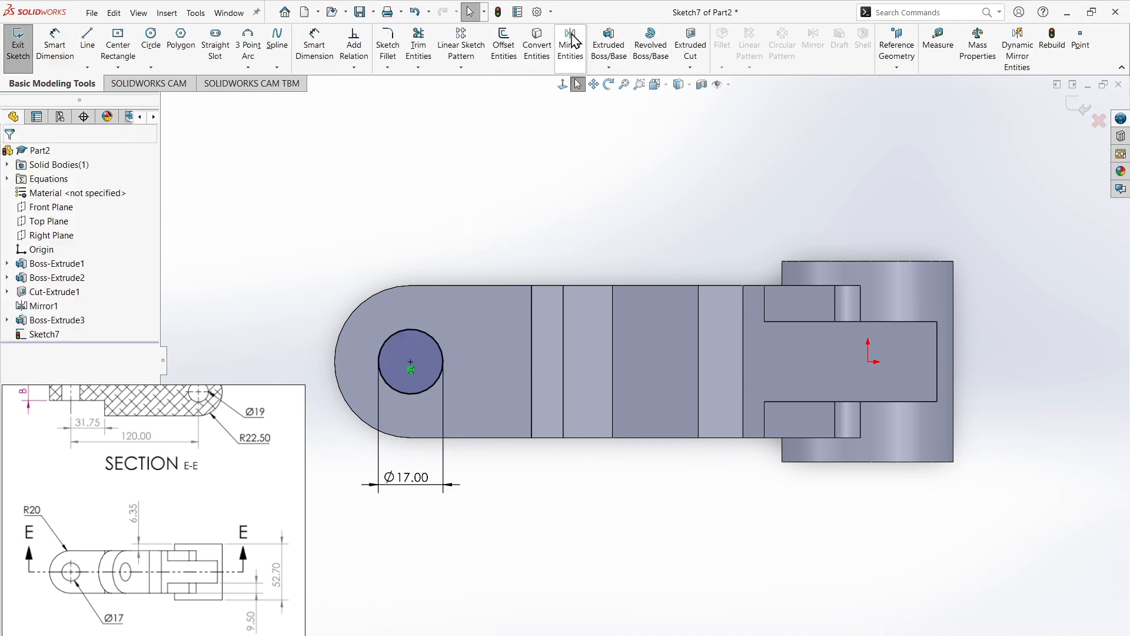
Cut the hole through the horizontal arm using Up To Surface, ending at the arm's opposite face
click(688, 47)
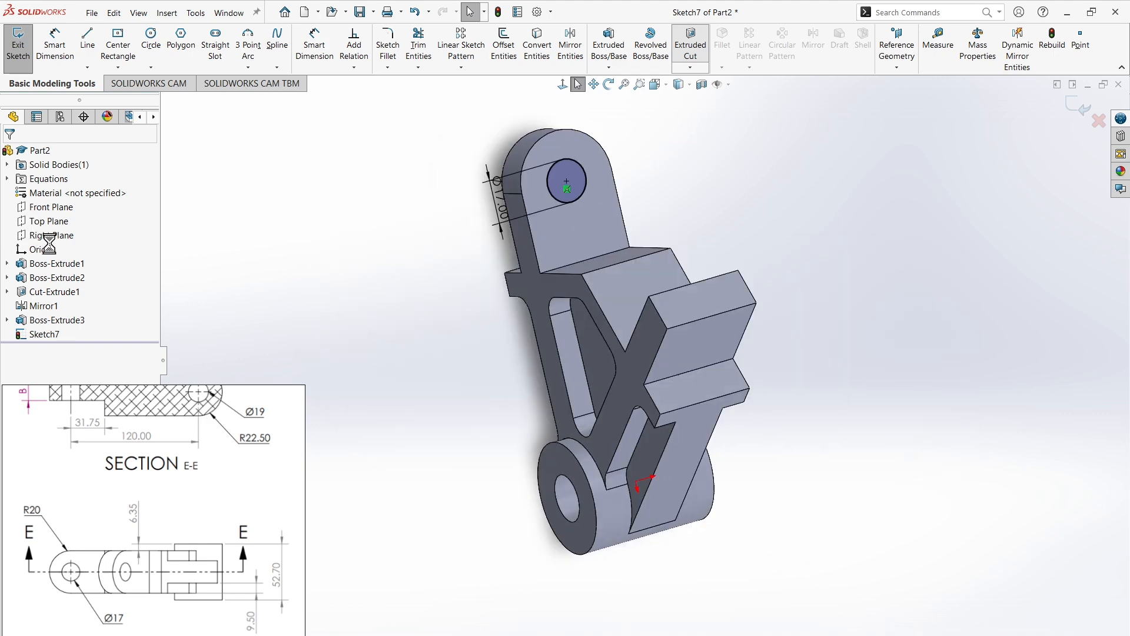
click(89, 237)
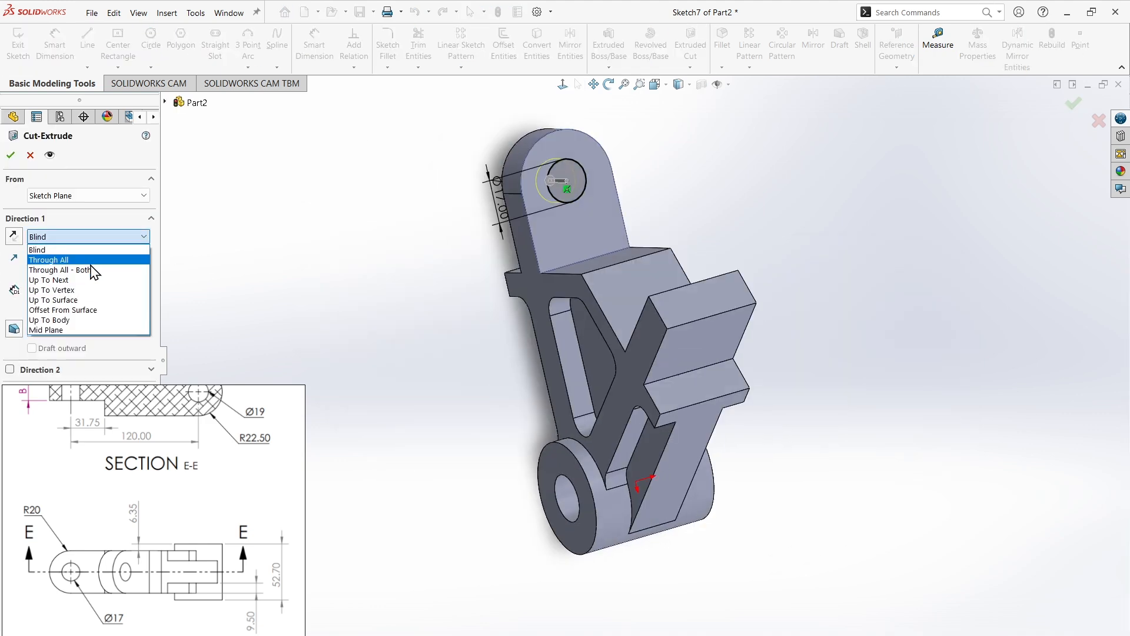
click(82, 300)
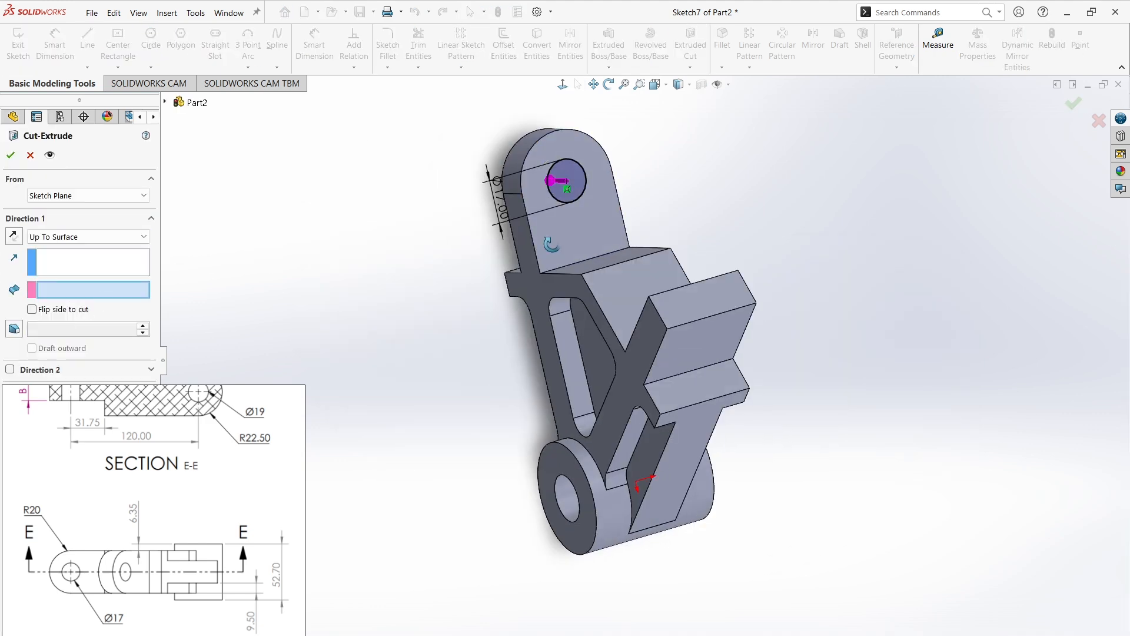
mouse_move(550, 245)
middle_down()
mouse_move(655, 239)
mouse_move(542, 229)
middle_up()
click(541, 229)
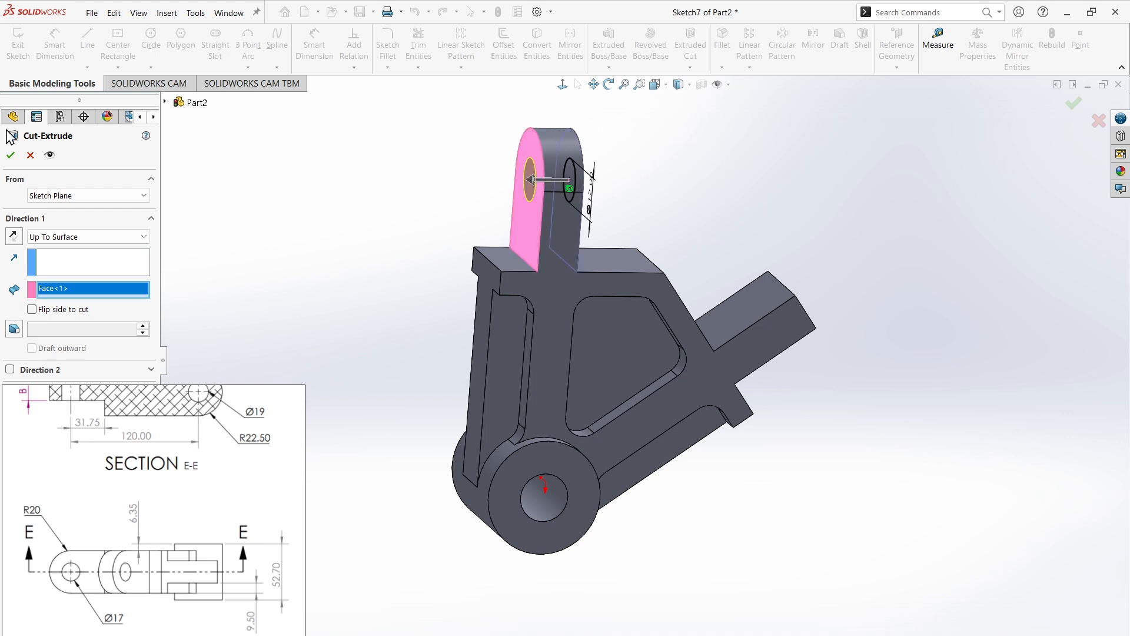
On the angled arm's outer face, sketch a circle centred on the end edge's midpoint and passing through the edge's corner
middle_drag(835, 297, 701, 232)
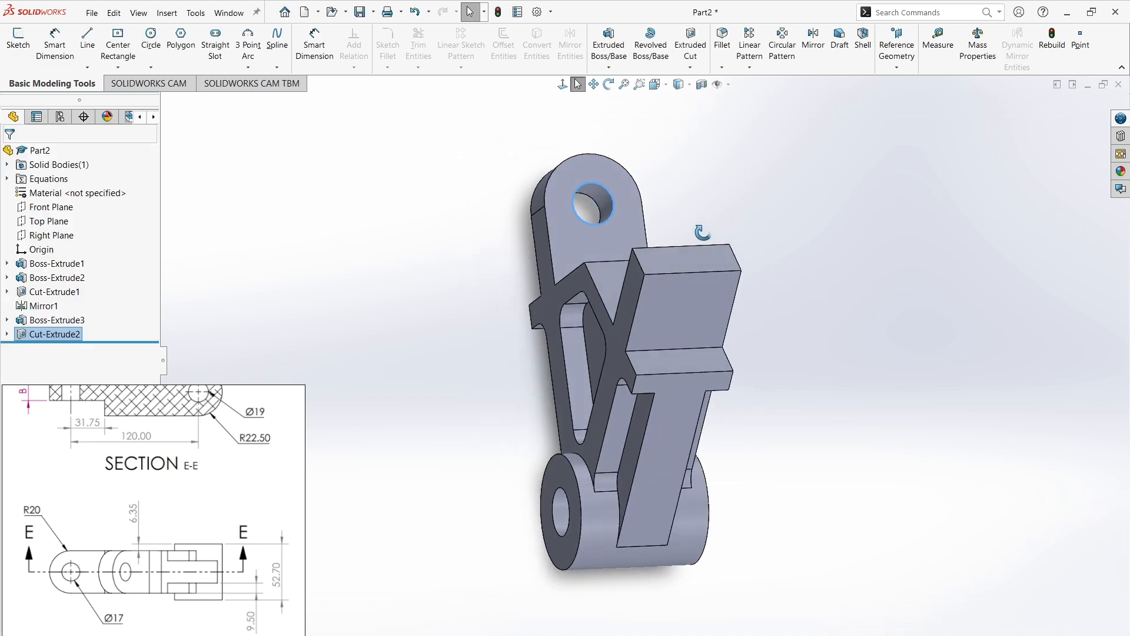
click(692, 326)
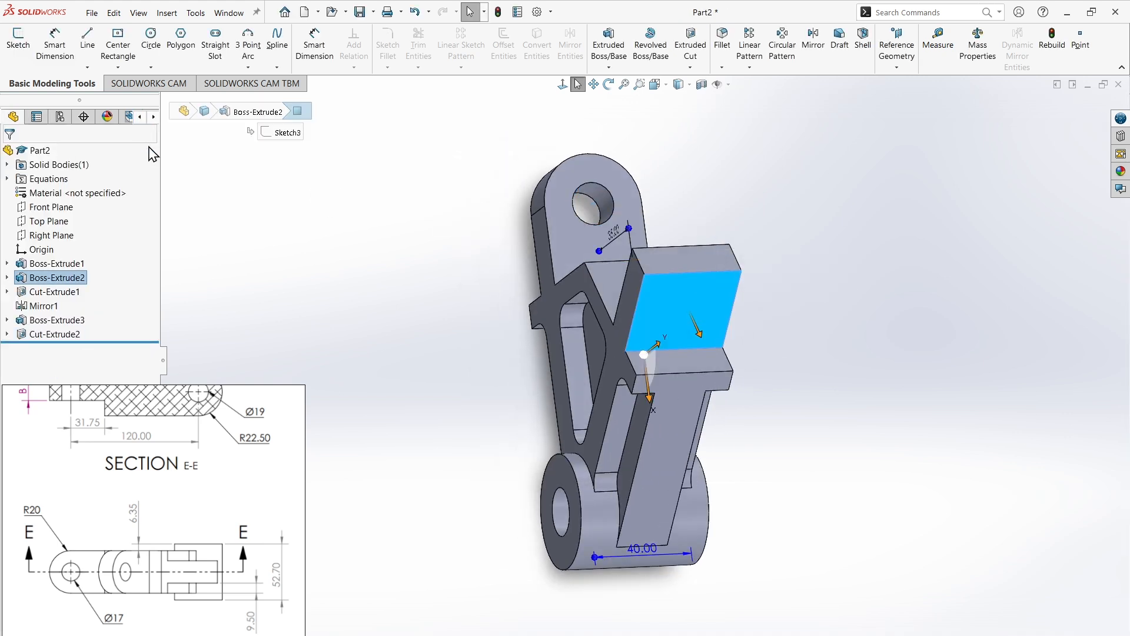
click(13, 42)
click(151, 41)
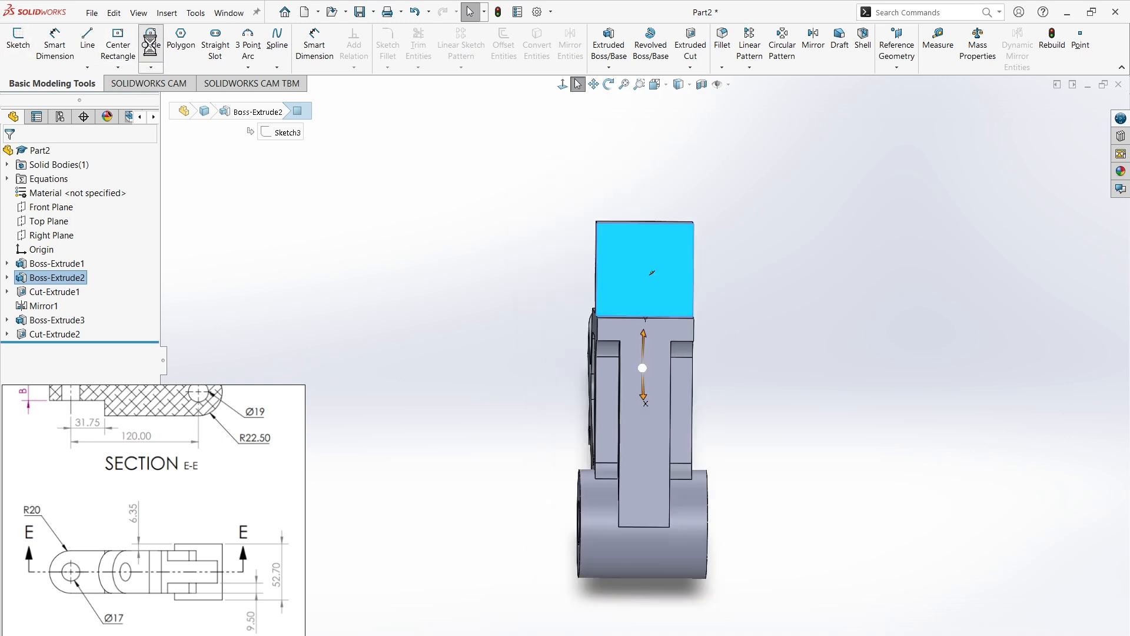
click(645, 224)
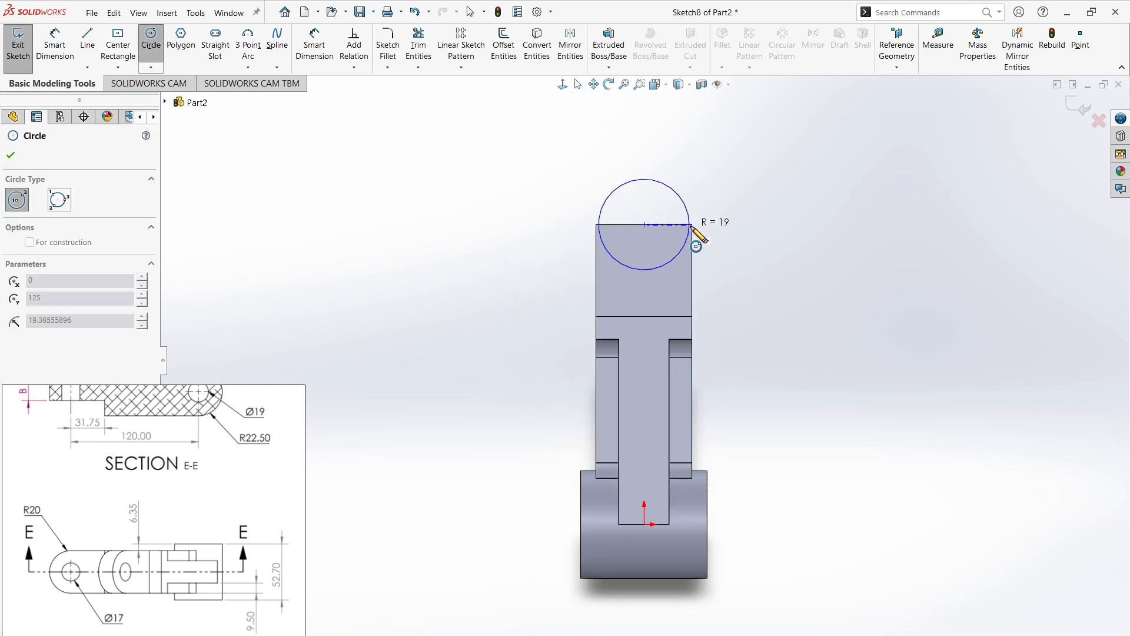
click(692, 225)
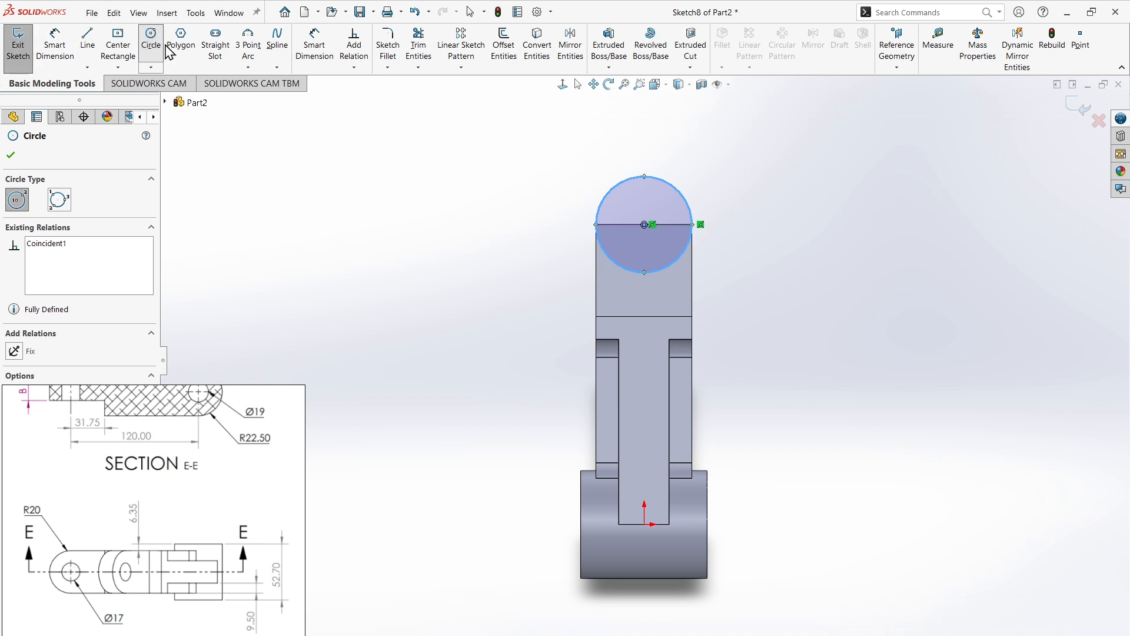
Extrude the angled arm's end circle as a merged boss using Up To Surface, ending at the arm's opposite face
click(609, 44)
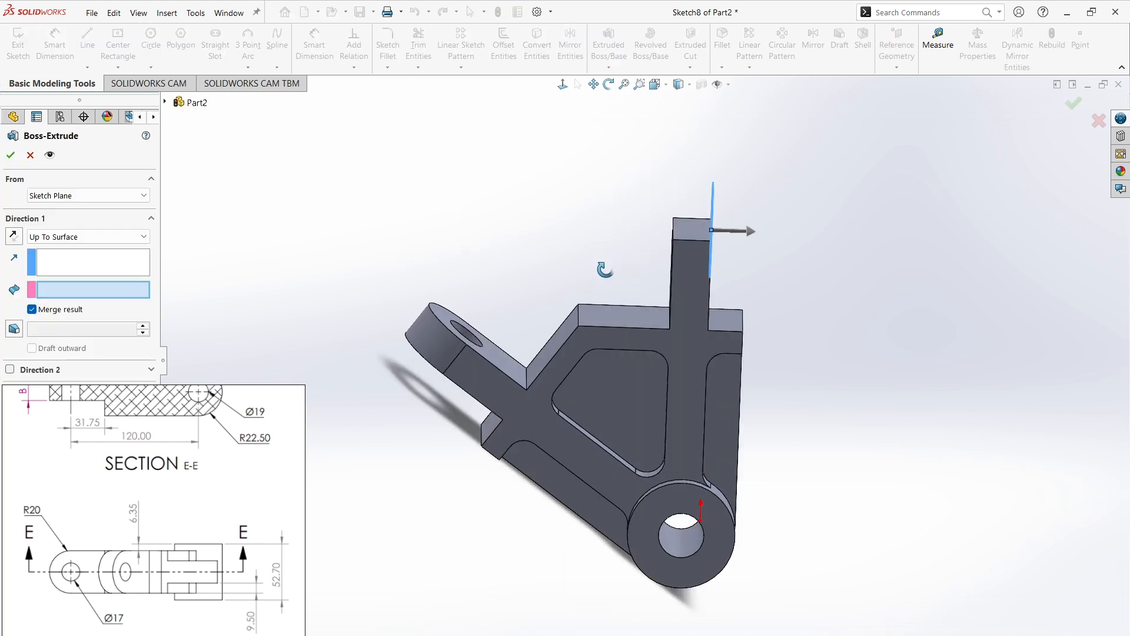
click(685, 281)
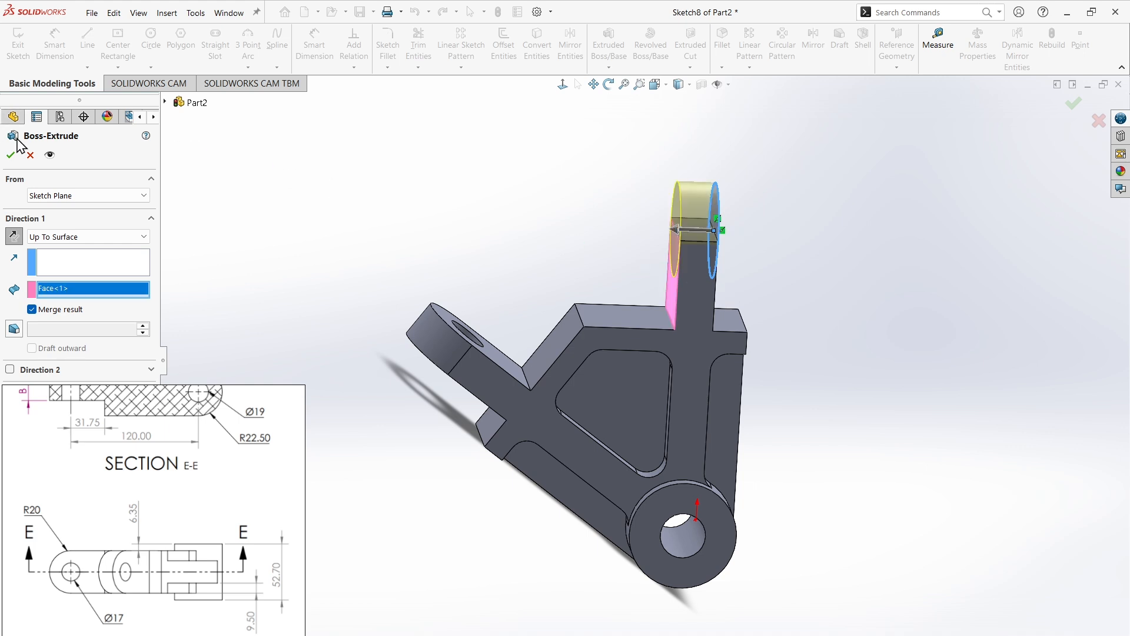
middle_drag(496, 169, 282, 201)
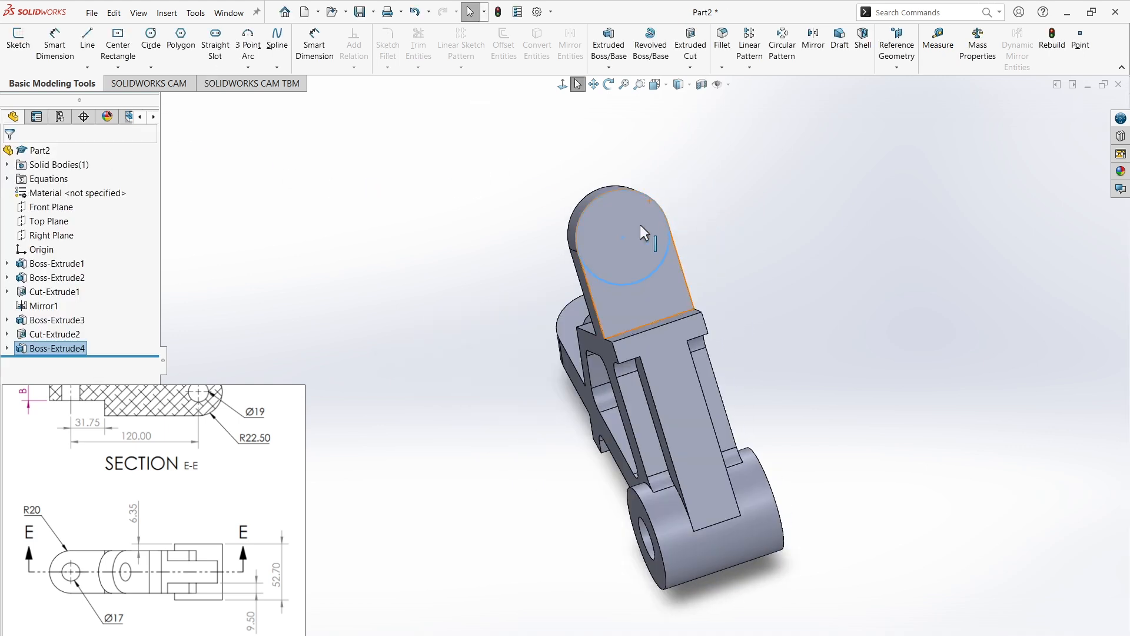
Sketch a circle about 13.7 mm in diameter on the angled arm's outer face, concentric with its rounded end
click(151, 37)
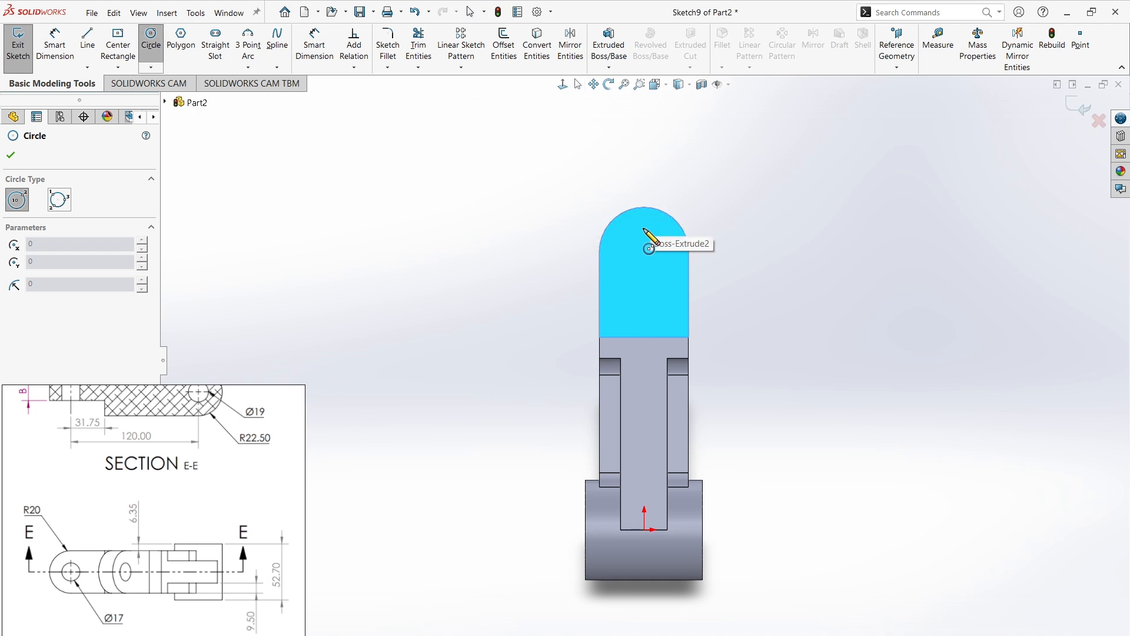
click(644, 252)
click(659, 253)
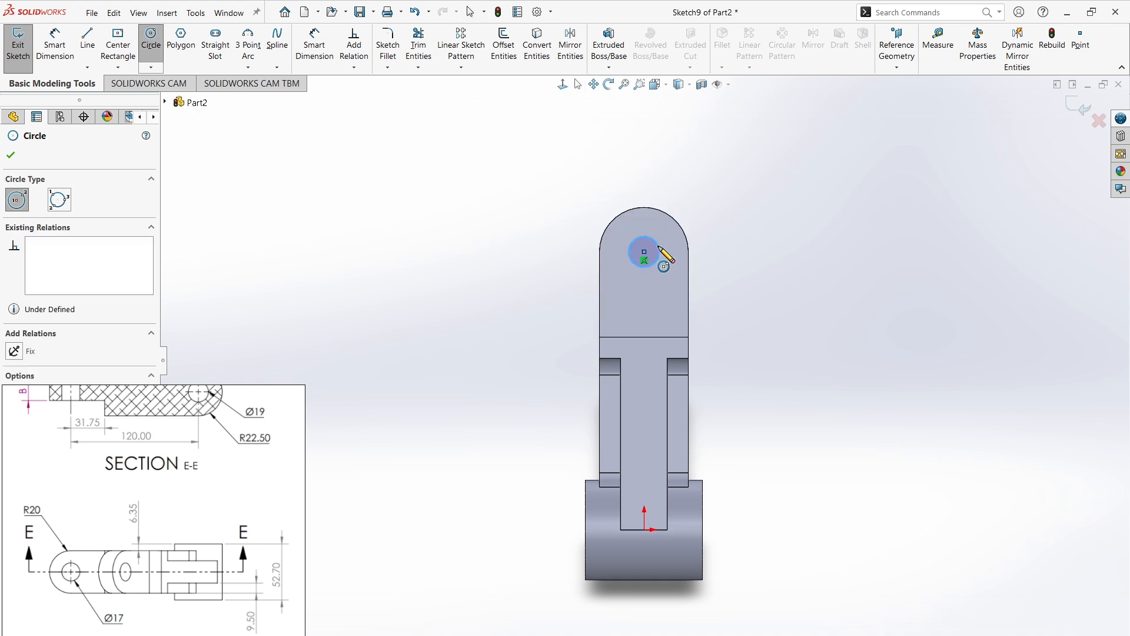
click(11, 156)
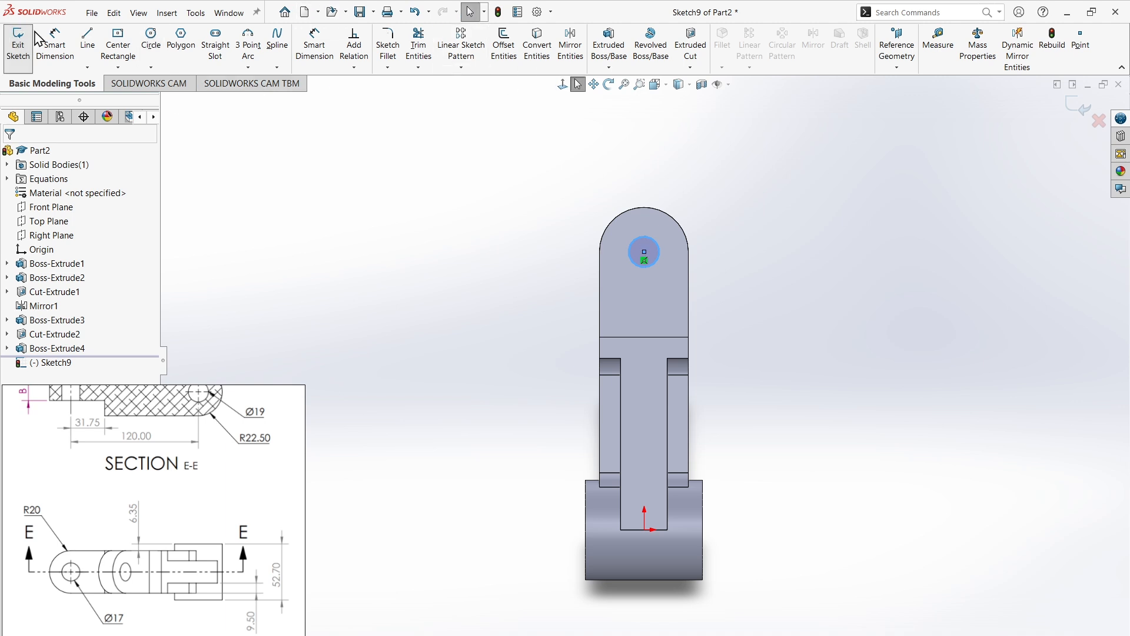
Dimension the hole circle on the angled arm to a diameter of 17 mm
click(55, 44)
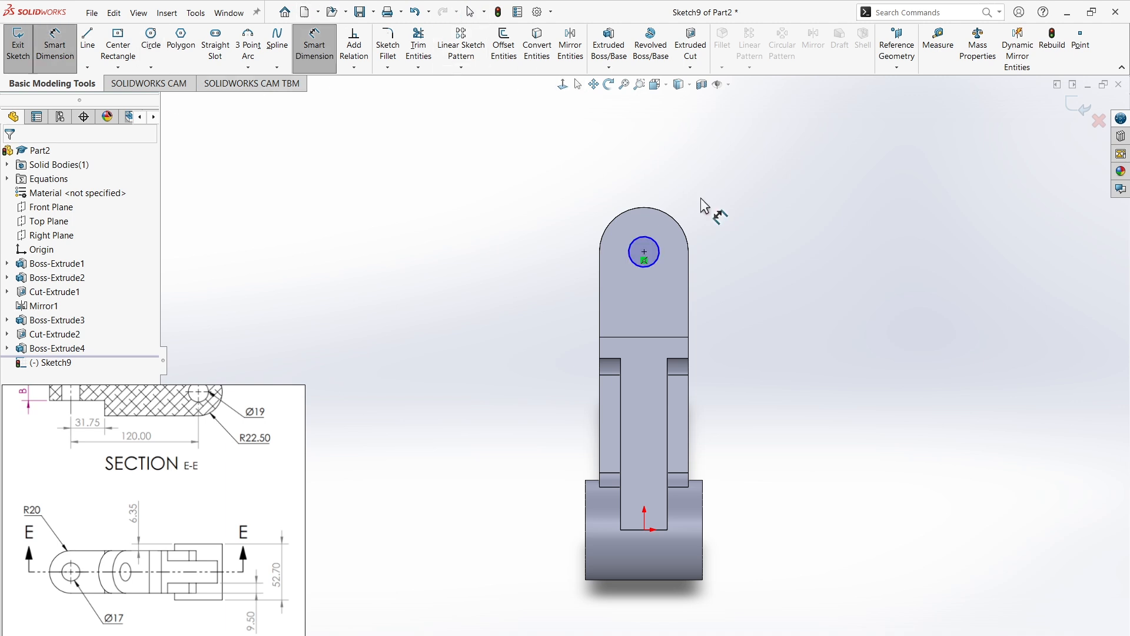
click(629, 255)
click(568, 254)
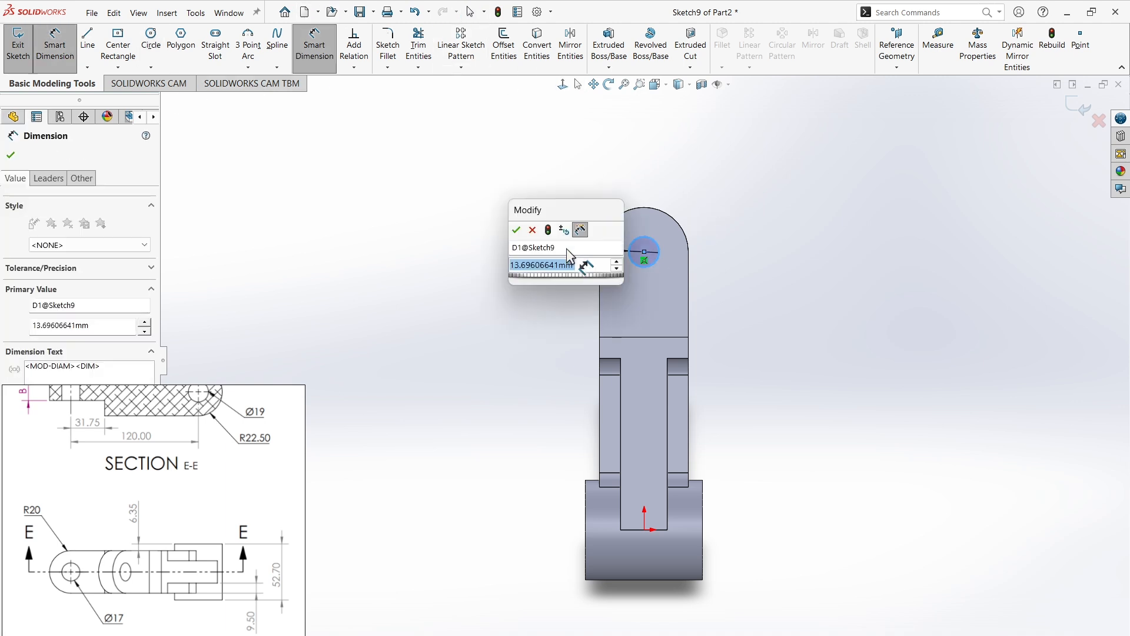
text(17)
key(Return)
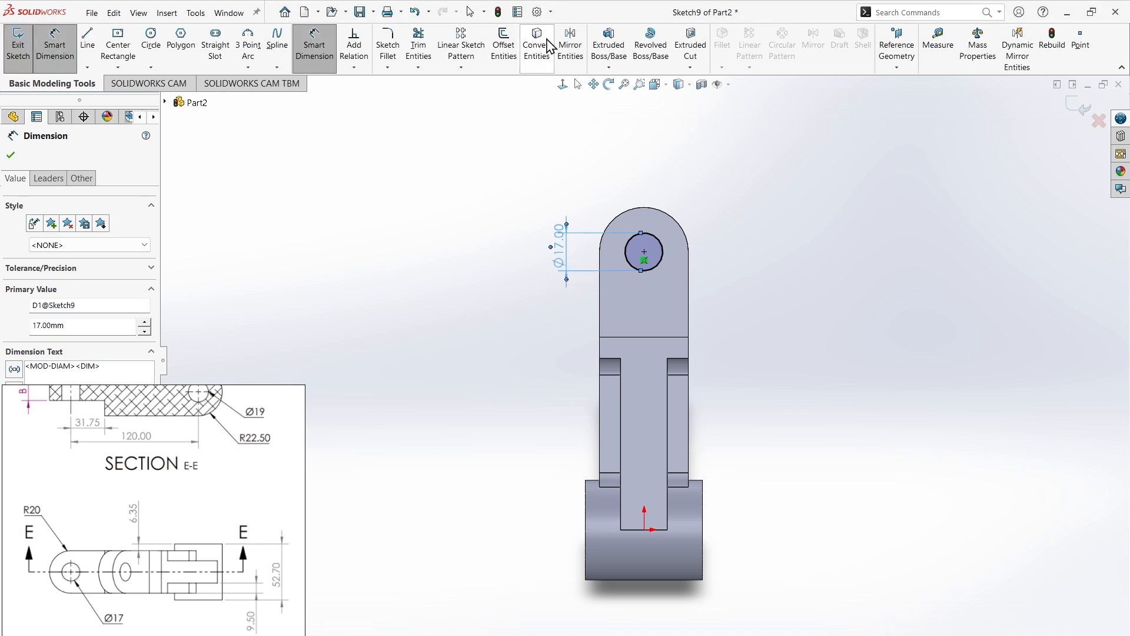
Cut the hole through the angled arm using Up To Surface, ending at the arm's opposite face
click(690, 46)
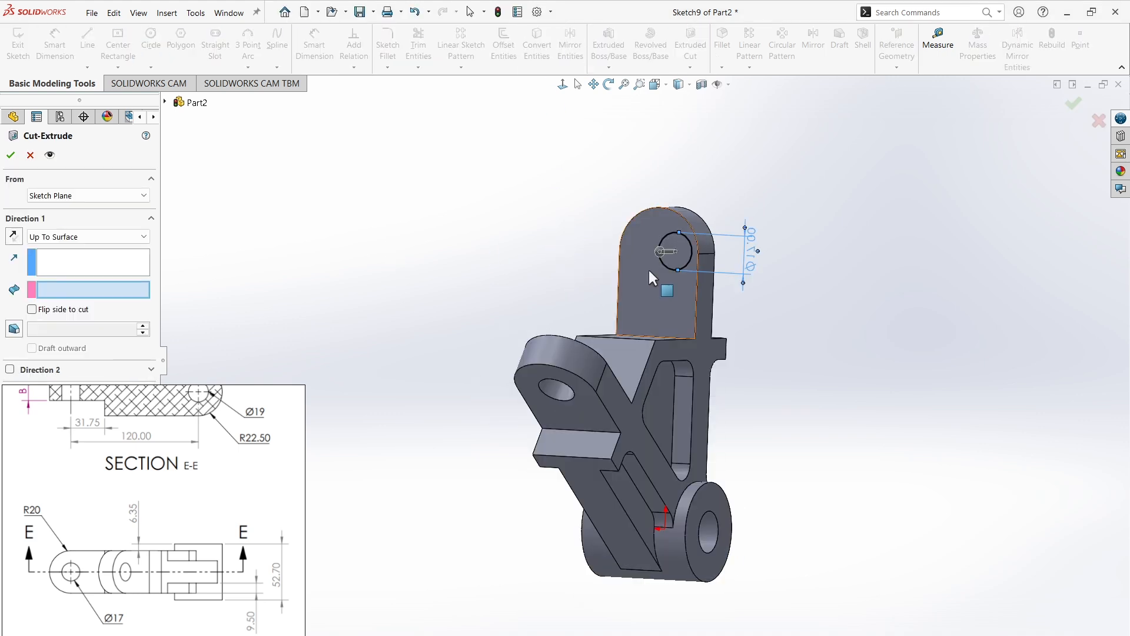
click(652, 278)
click(10, 155)
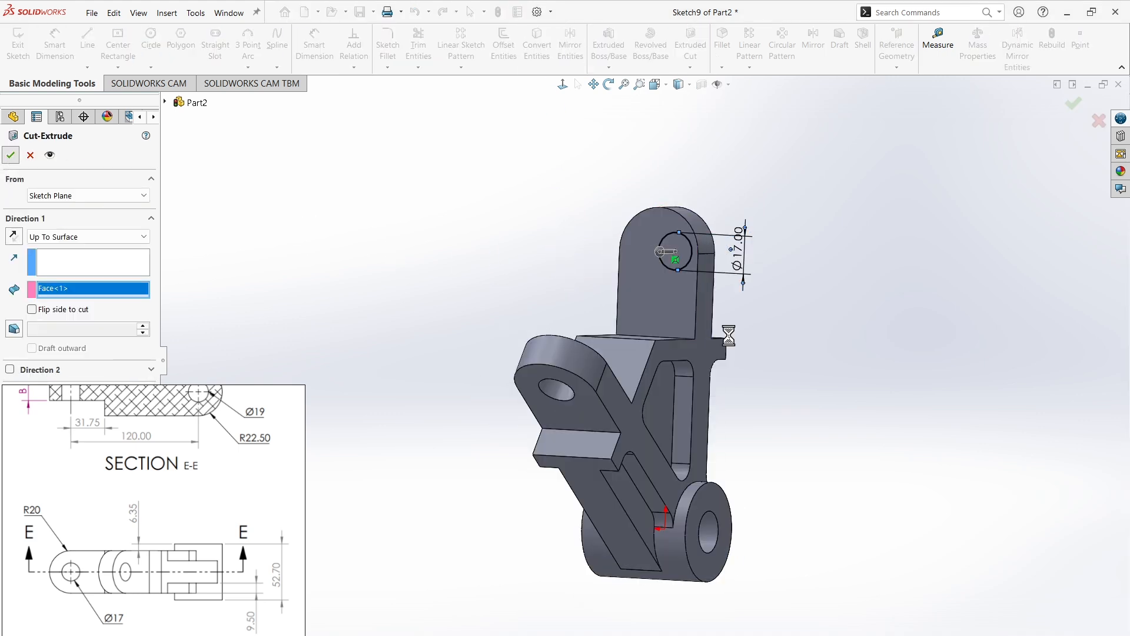
Compare the finished block with the PDF drawing's views and consult the drawing for the required material
middle_drag(676, 340, 986, 249)
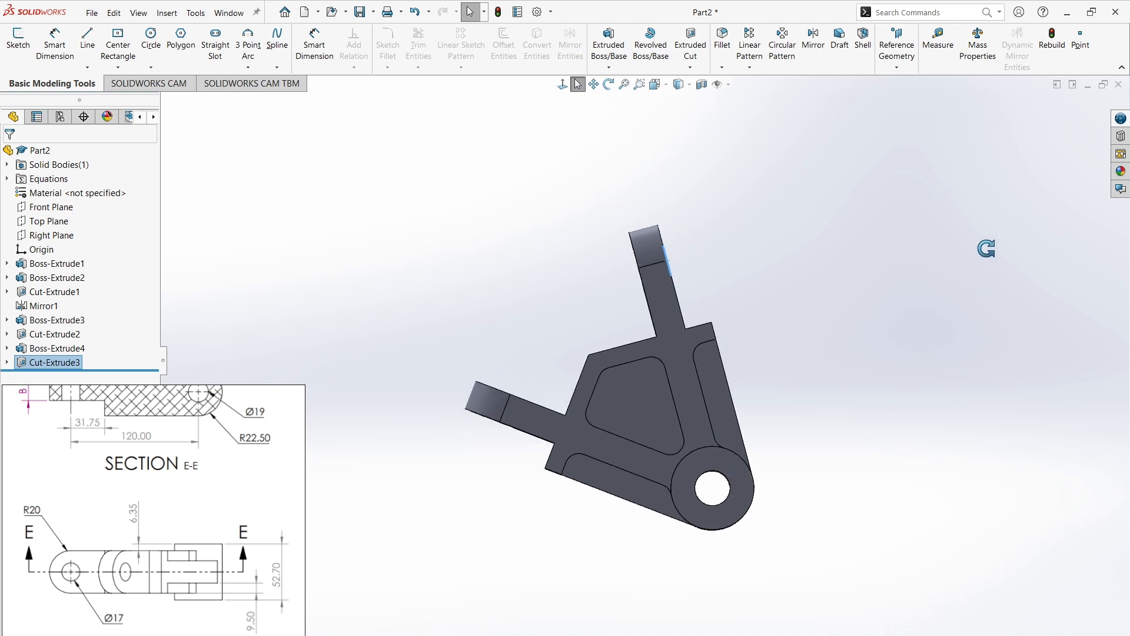
middle_drag(850, 566, 878, 493)
scroll(234, 526, down, 2)
drag(172, 524, 304, 529)
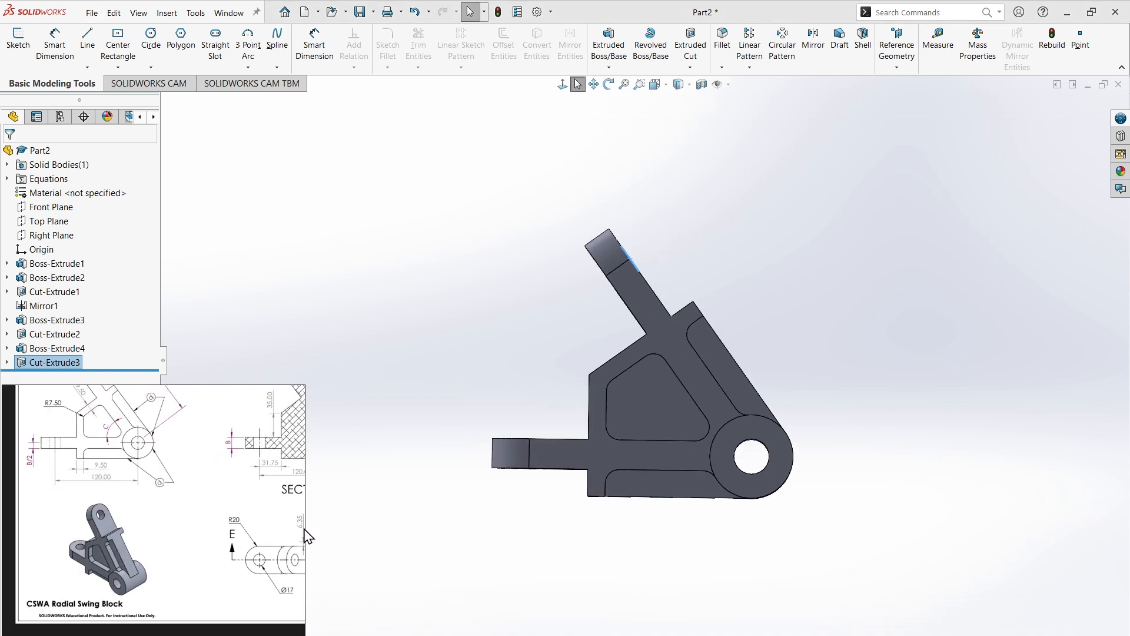
key(ctrl+7)
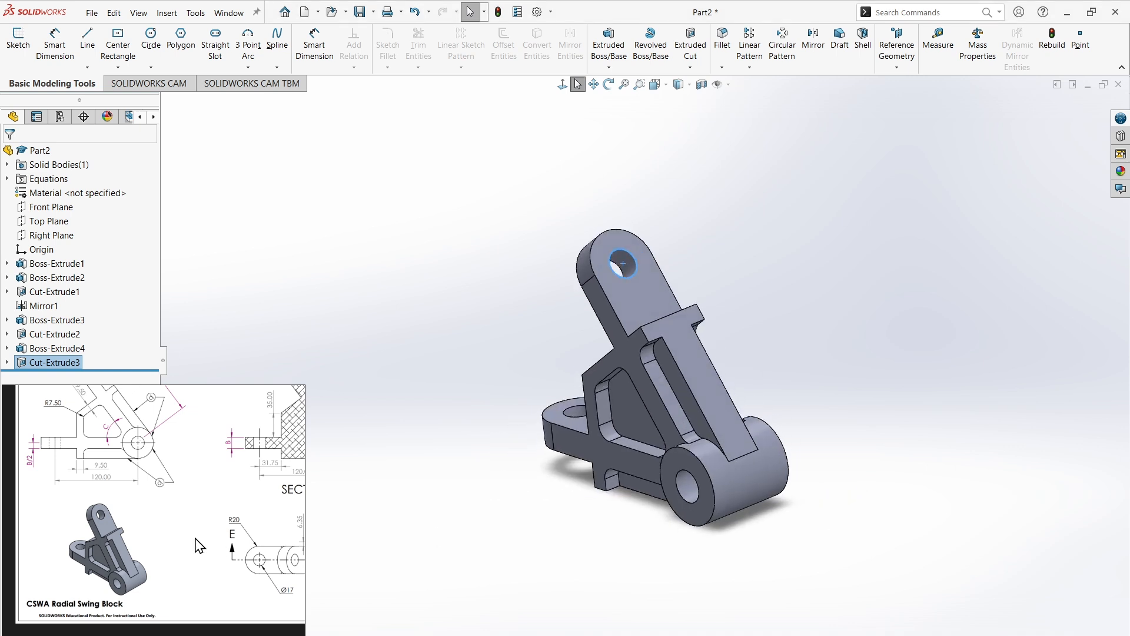
drag(228, 536, 188, 600)
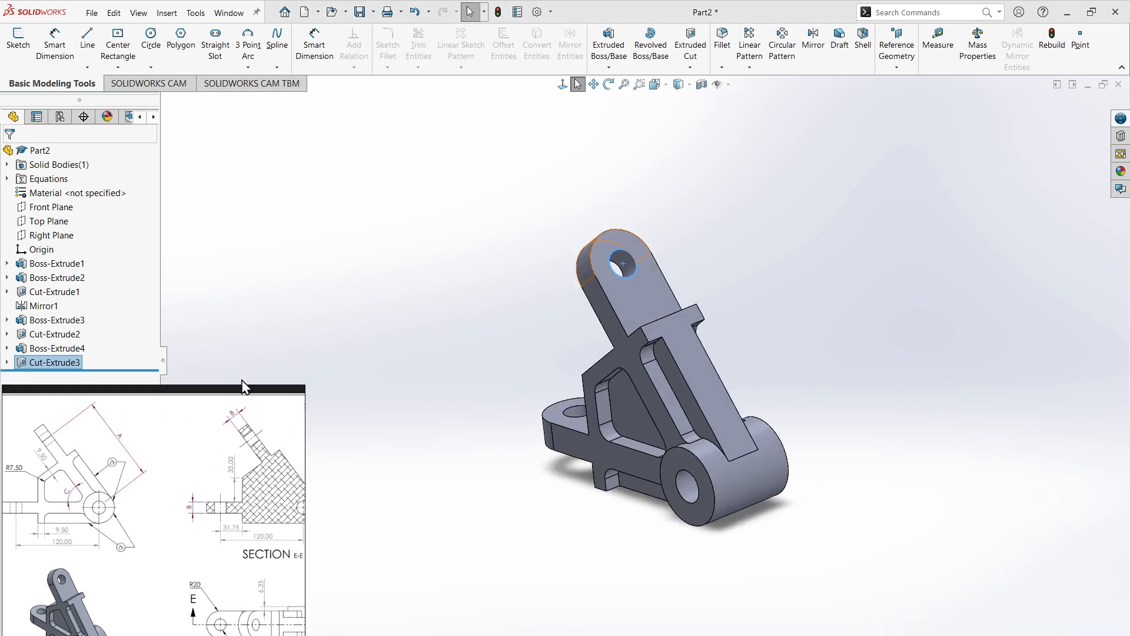
drag(250, 481, 96, 519)
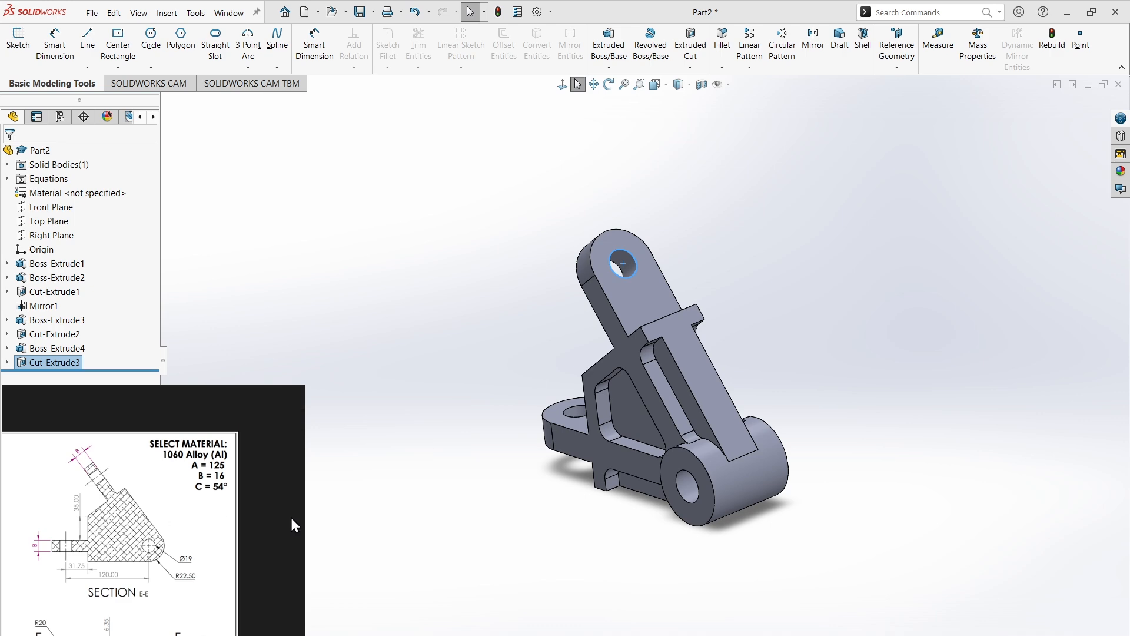
click(256, 401)
Assign the 1060 Alloy material from the aluminium alloys to the part
right_click(25, 195)
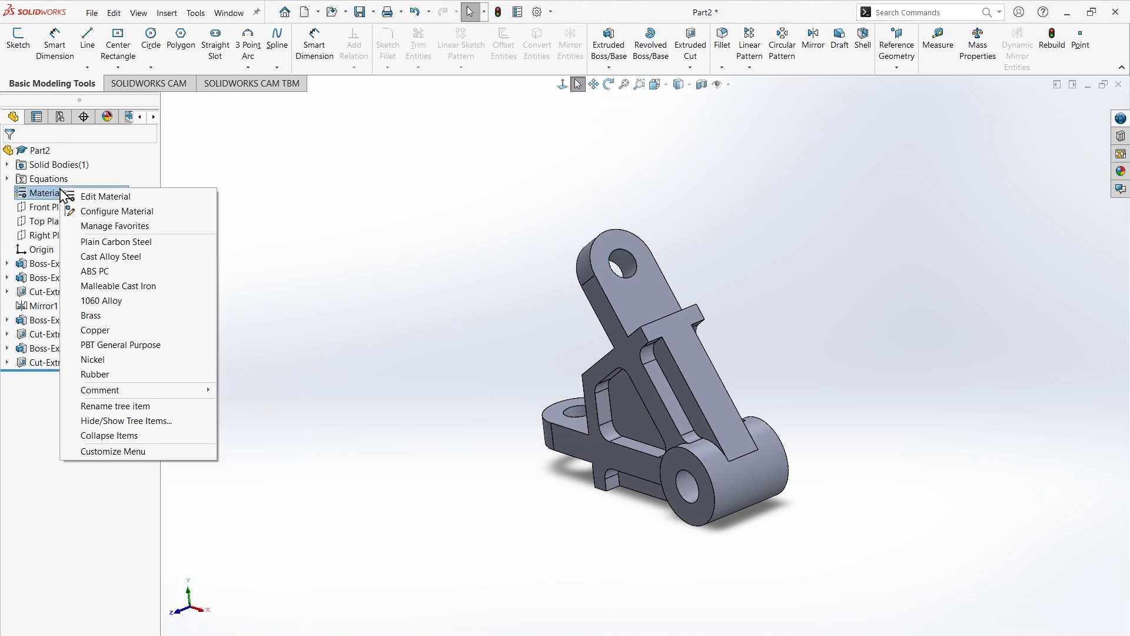
click(150, 196)
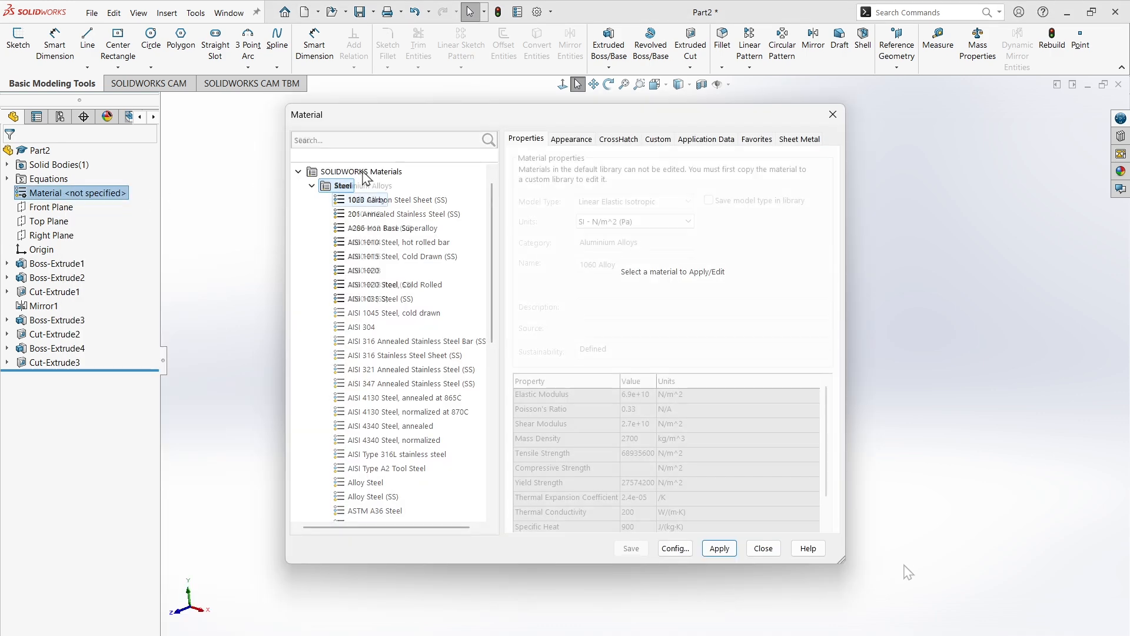
click(716, 547)
click(763, 548)
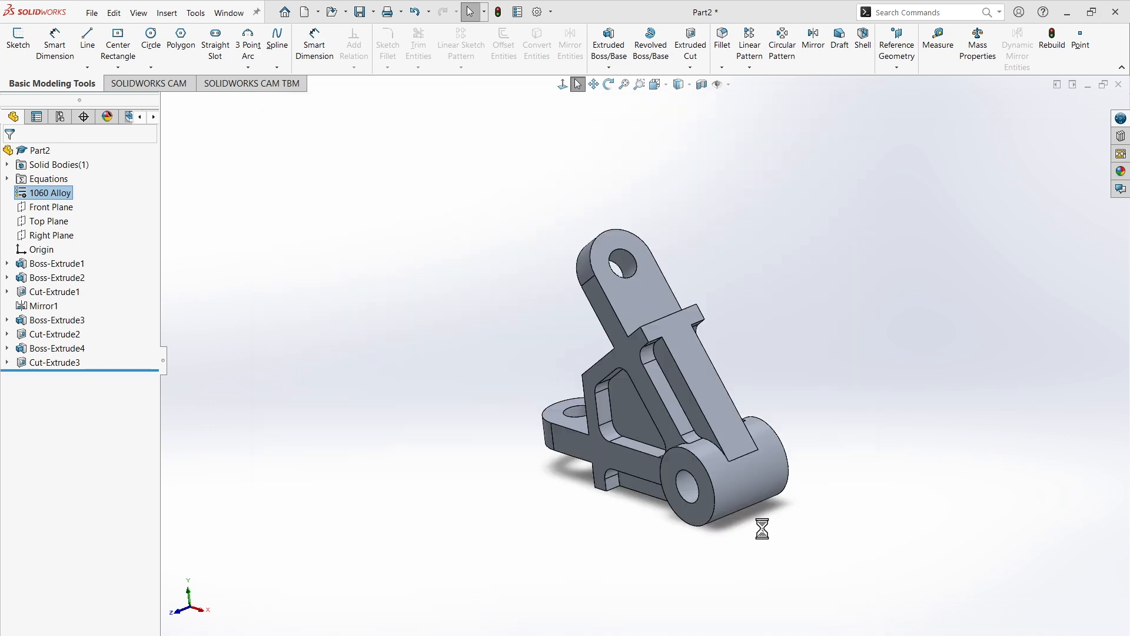
Evaluate the part's mass properties with the results shown beside the model, and close the report after reading the mass
click(976, 47)
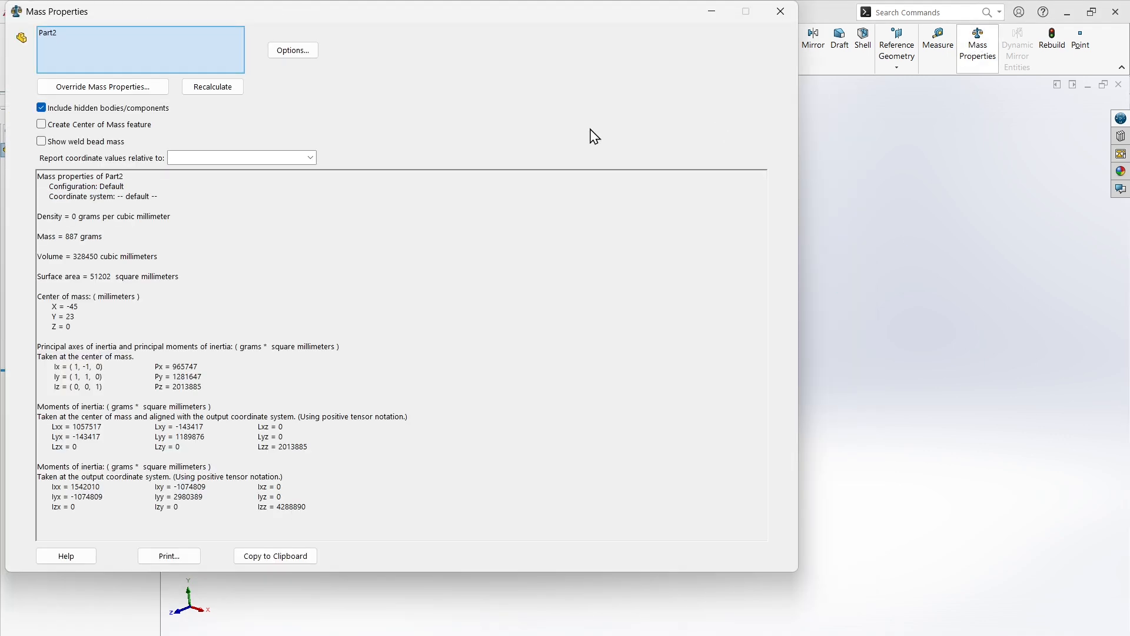
drag(794, 572, 497, 593)
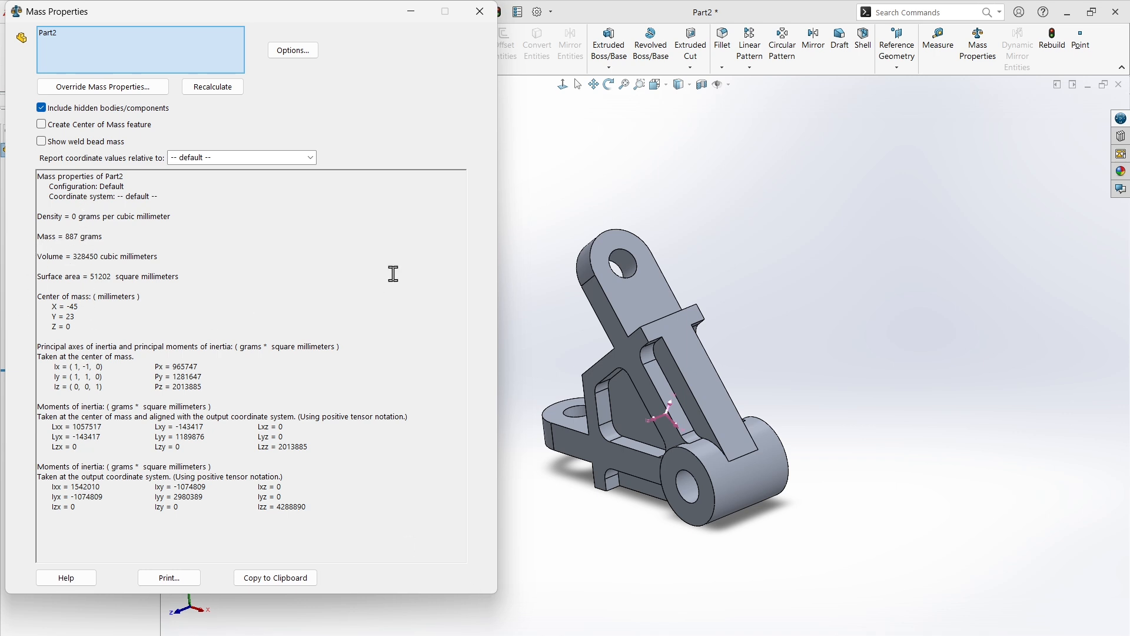
click(488, 12)
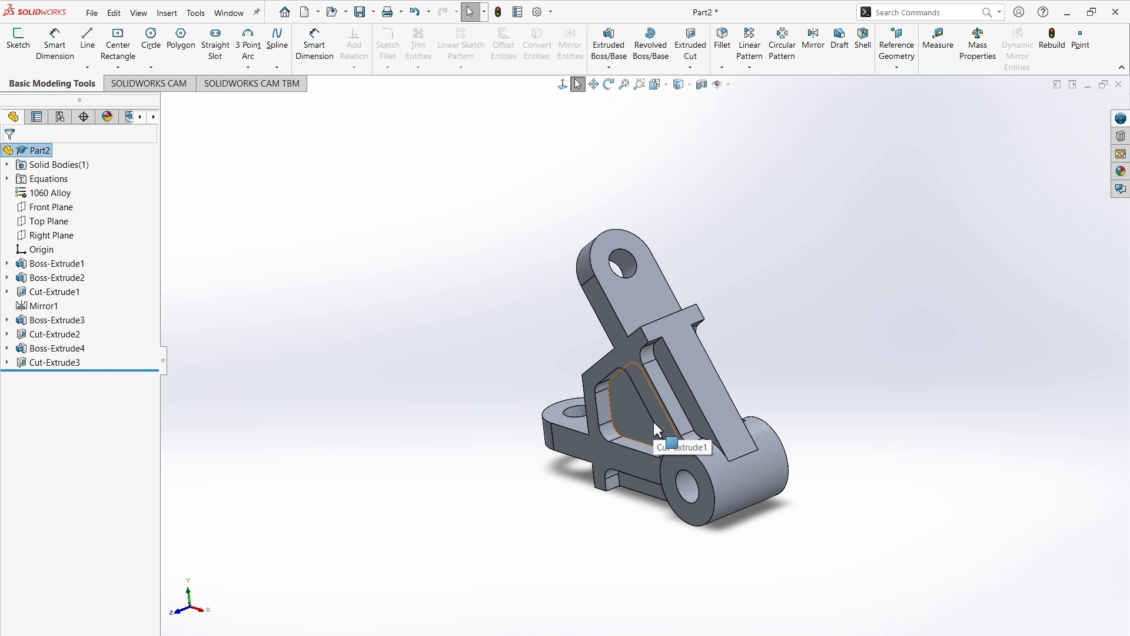
Inspect the finished block from another angle and switch to PDFgear to consult the Radial Swing Block drawing
mouse_move(653, 421)
middle_down()
mouse_move(669, 391)
mouse_move(565, 436)
mouse_move(624, 406)
mouse_move(665, 416)
middle_up()
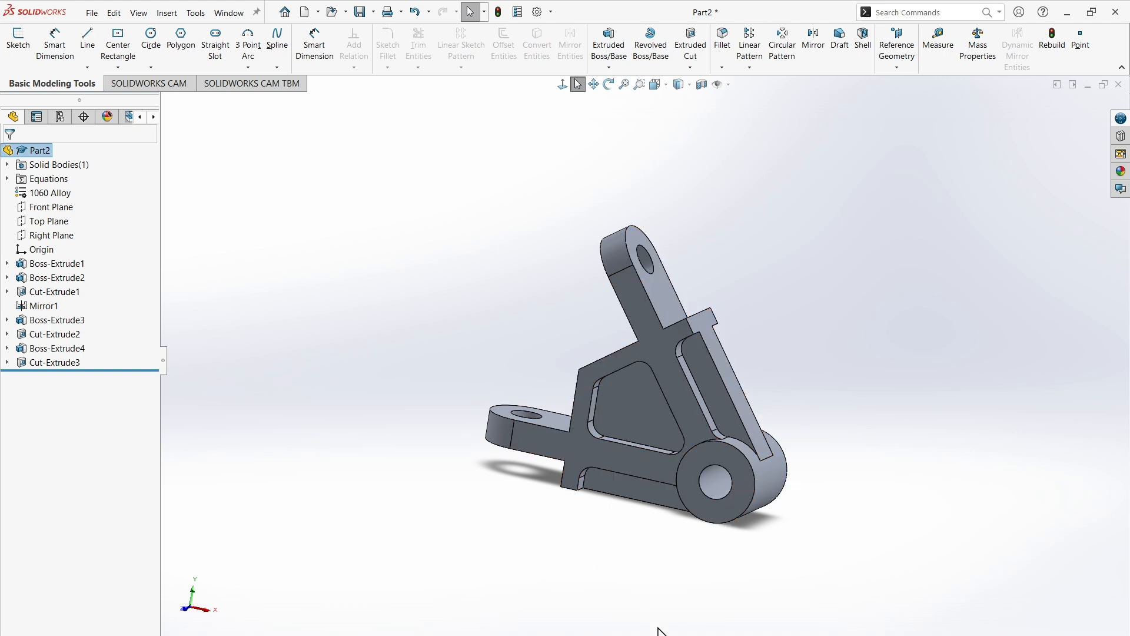
key(alt+Tab)
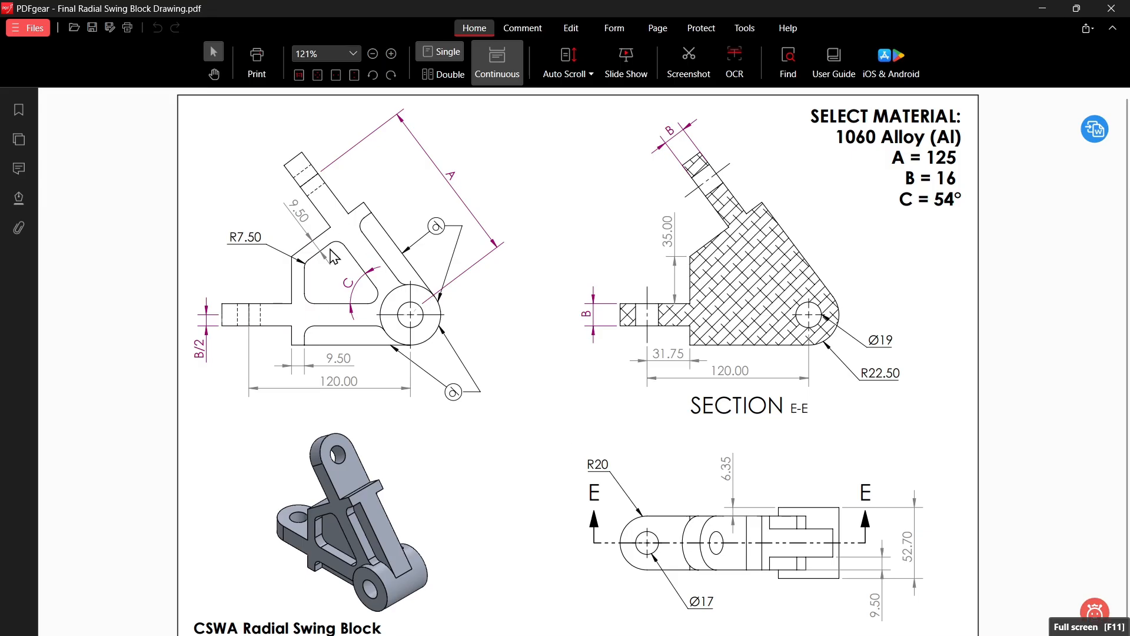